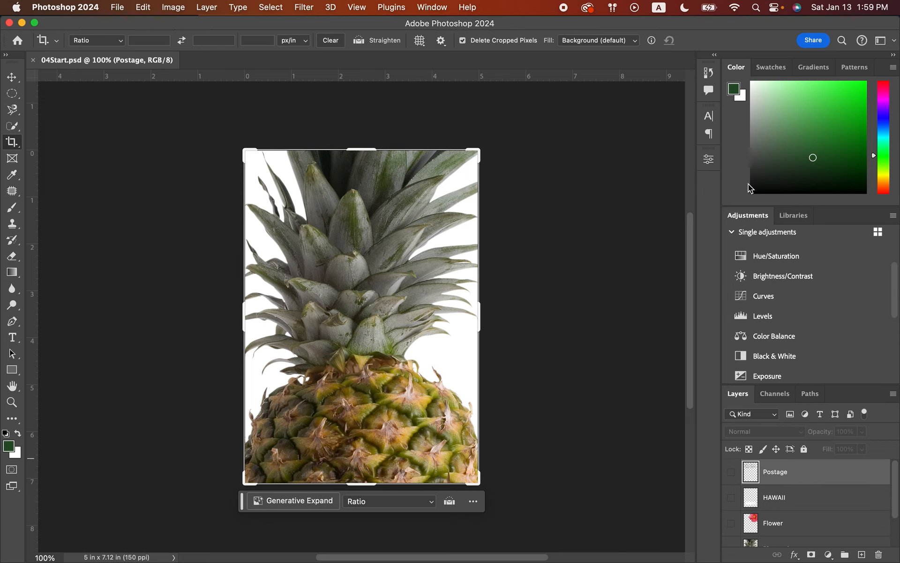
- Collapse the Adjustments panel to reveal the full layer list and make Pineapple the active layer
double_click(753, 215)
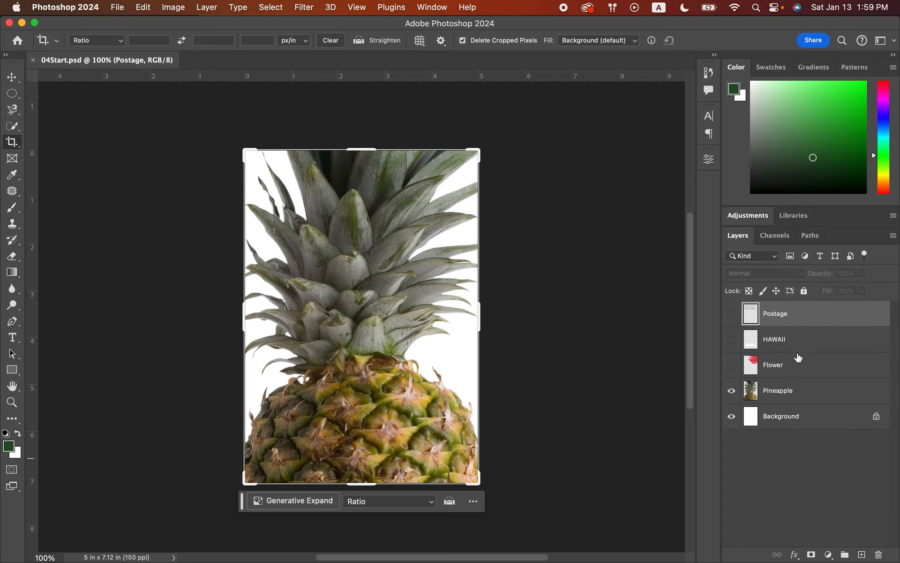
click(780, 422)
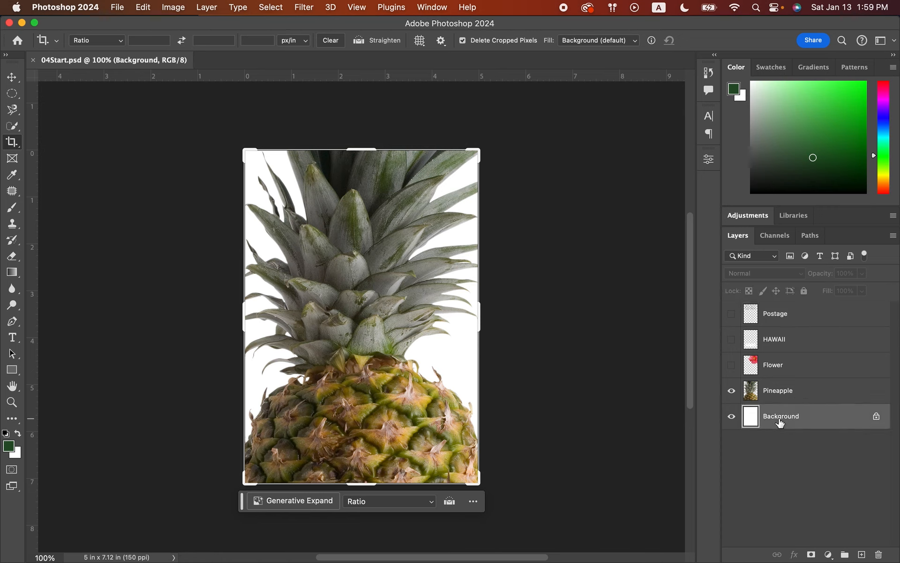
click(774, 395)
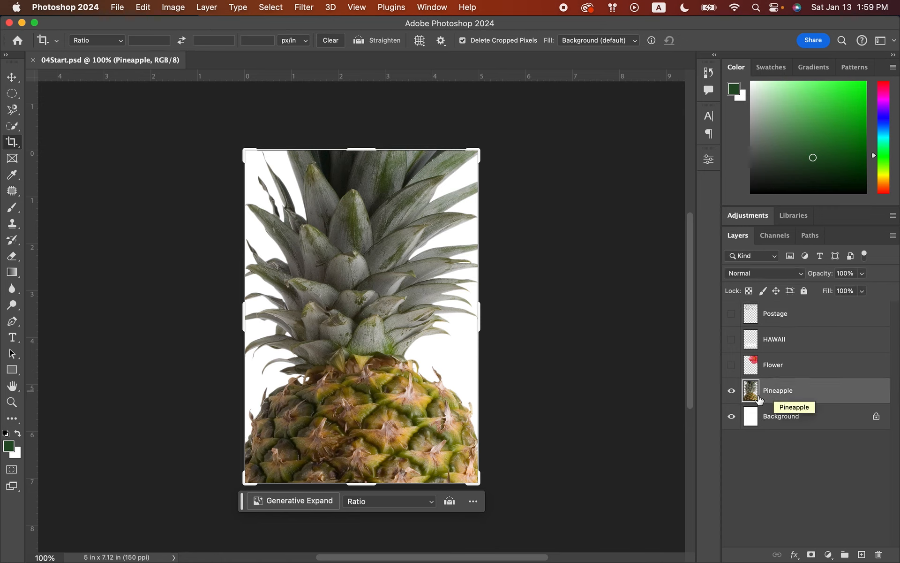
- Toggle the Pineapple layer's visibility off and on, and do the same for the Background layer
click(732, 391)
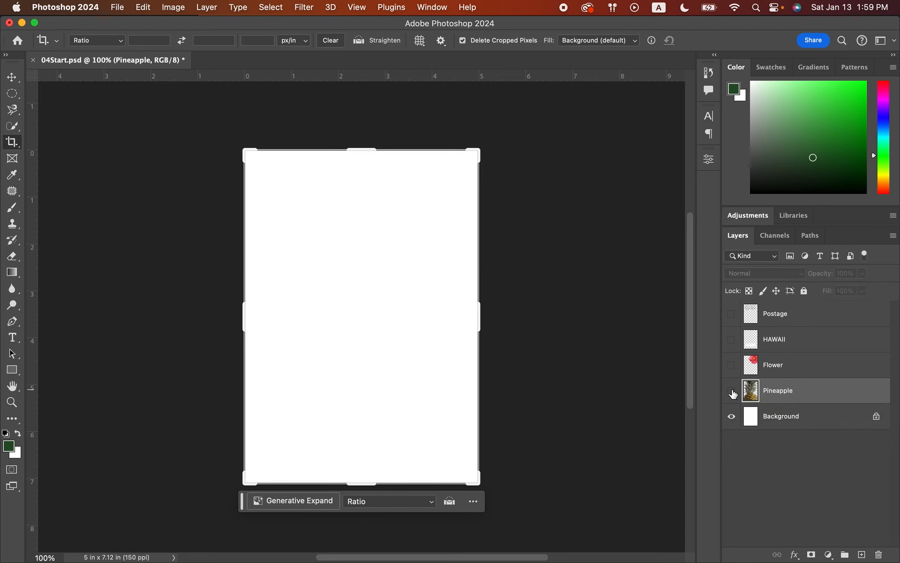
click(732, 391)
click(730, 417)
click(730, 416)
- Preview the Flower, HAWAII and Postage layers by showing each one, and leave all three hidden
click(732, 365)
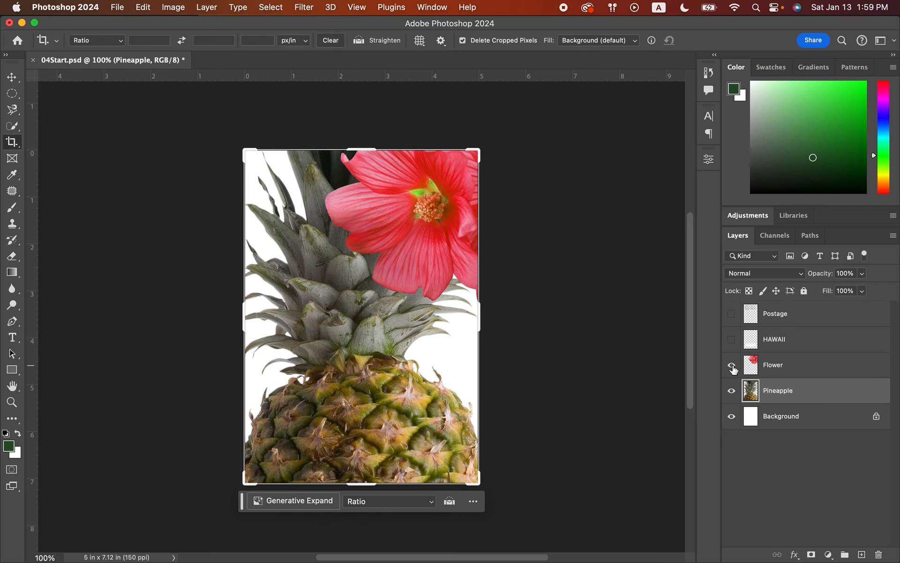
click(732, 339)
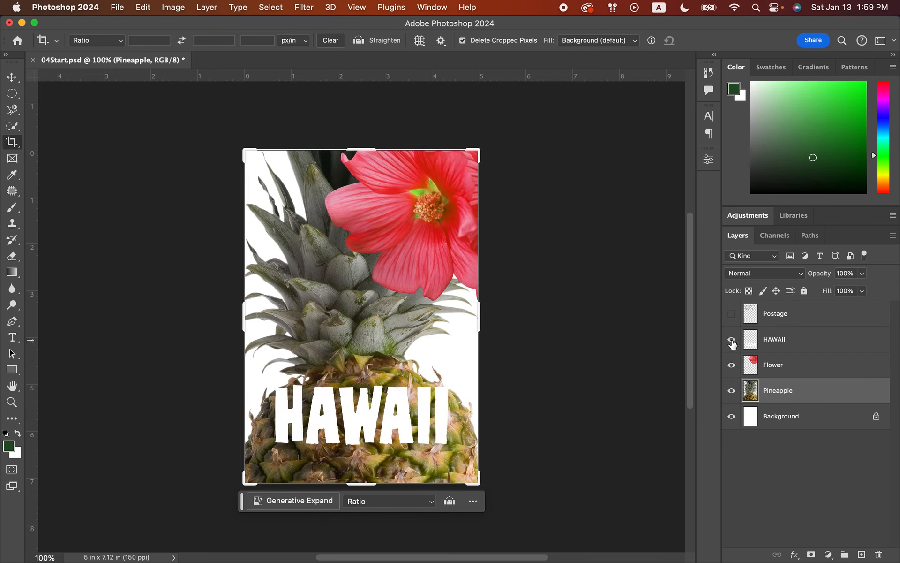
click(731, 314)
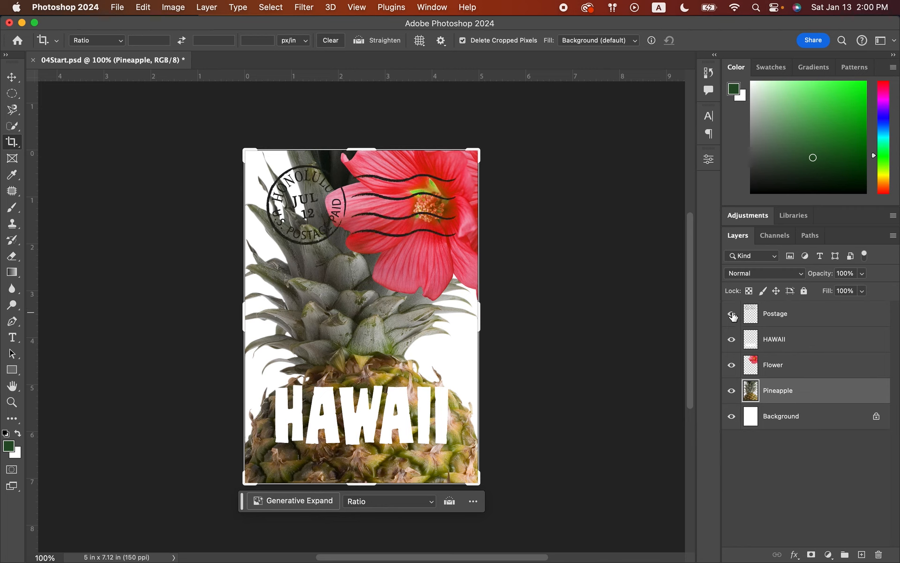
click(731, 314)
click(732, 339)
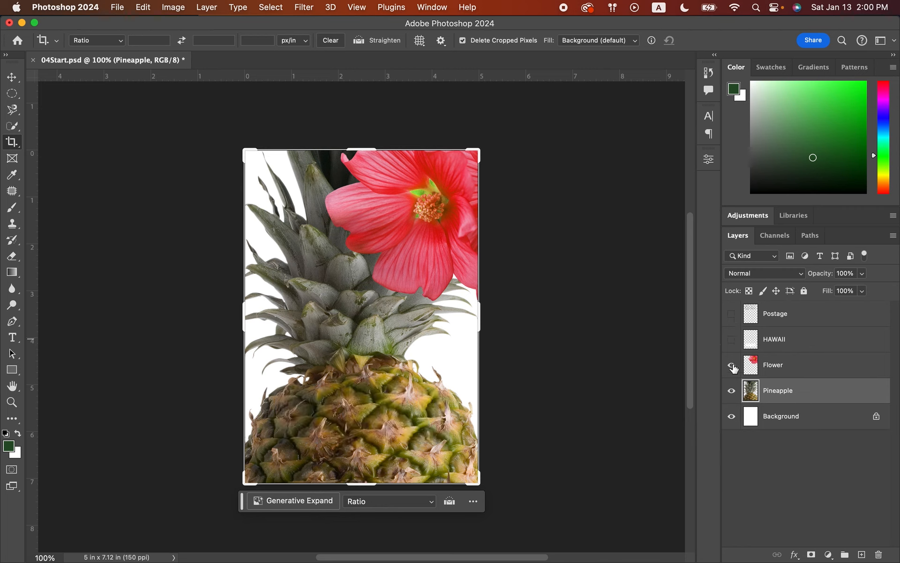
click(731, 365)
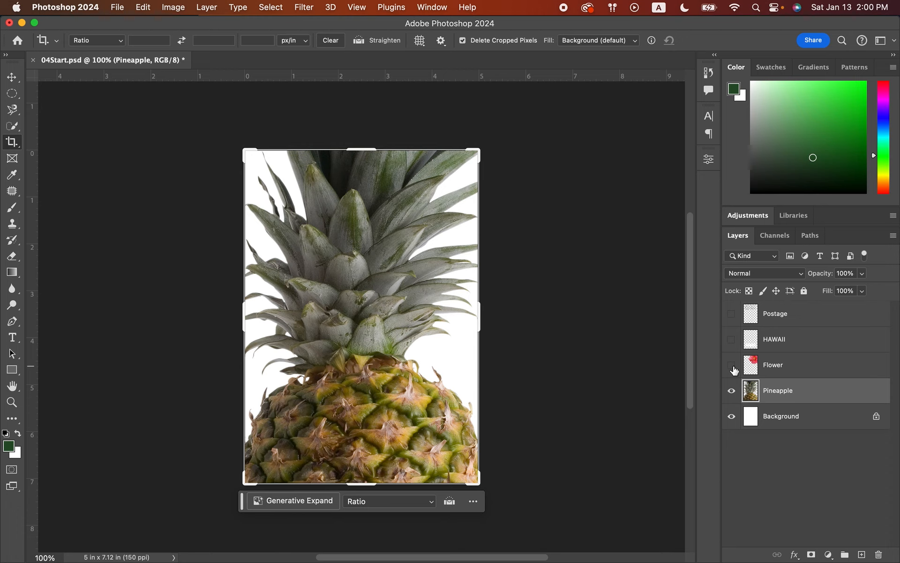
click(731, 365)
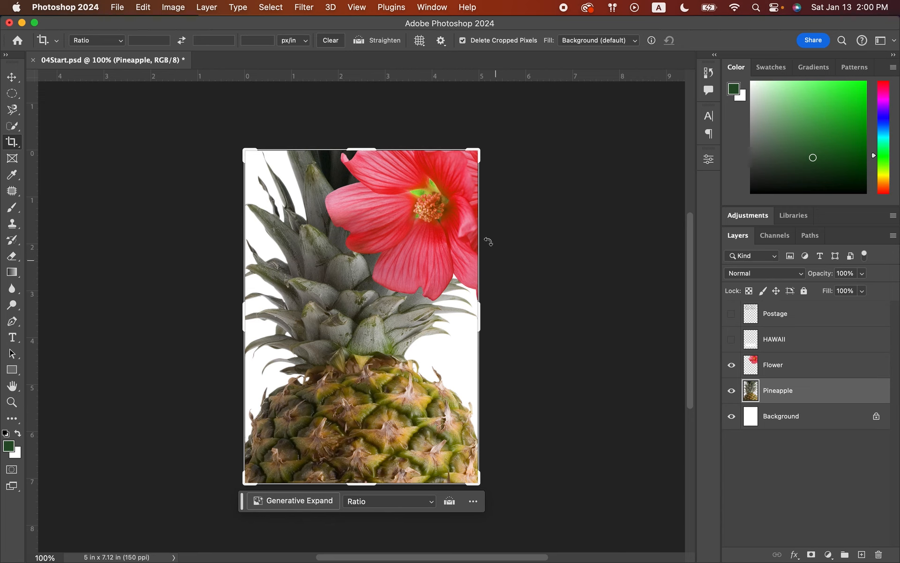
click(732, 367)
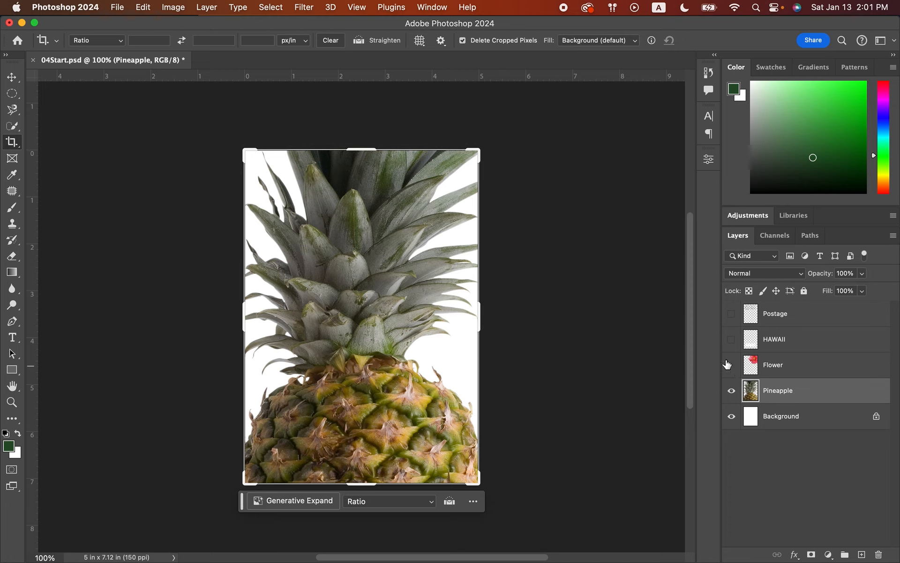
- Save the document as 04working.psd in the Lesson04 folder, in Photoshop format with Maximize Compatibility
click(123, 9)
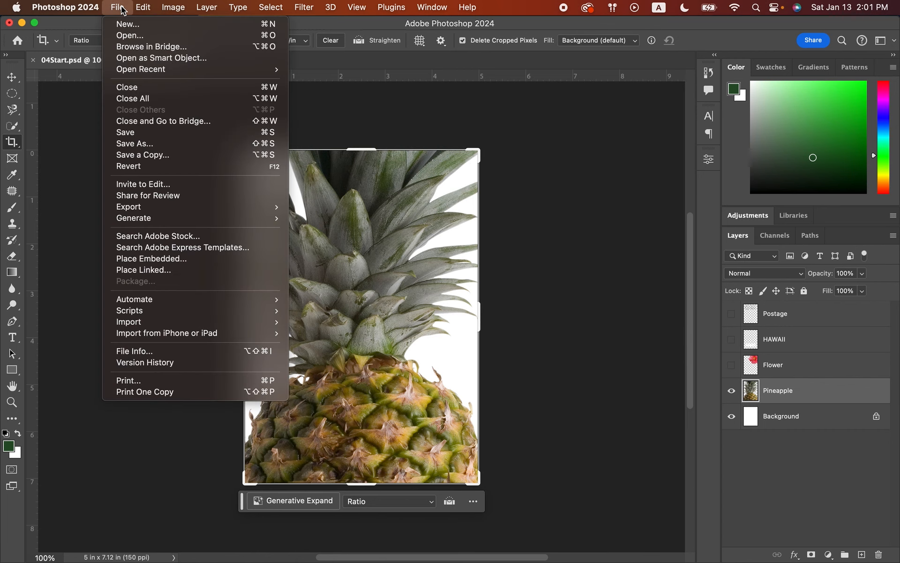
click(131, 145)
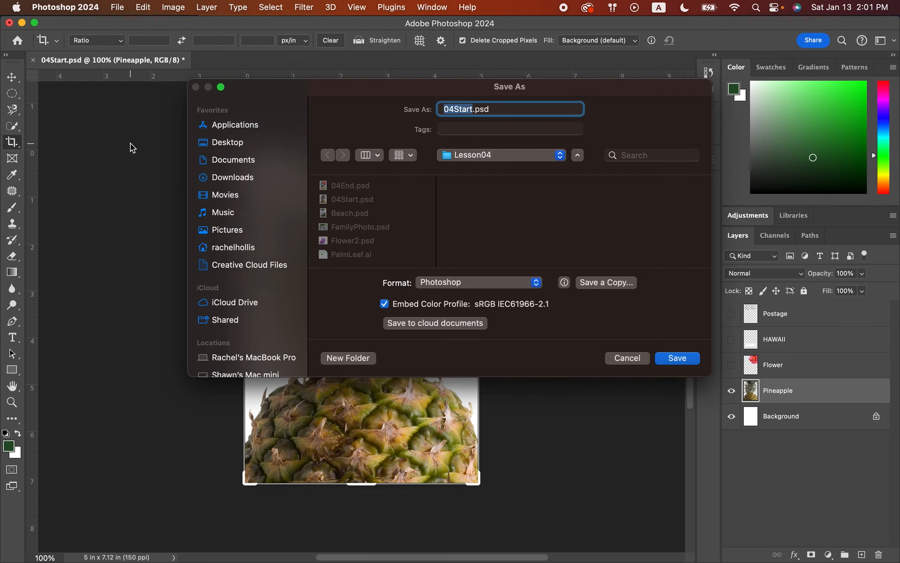
text(04working)
click(676, 359)
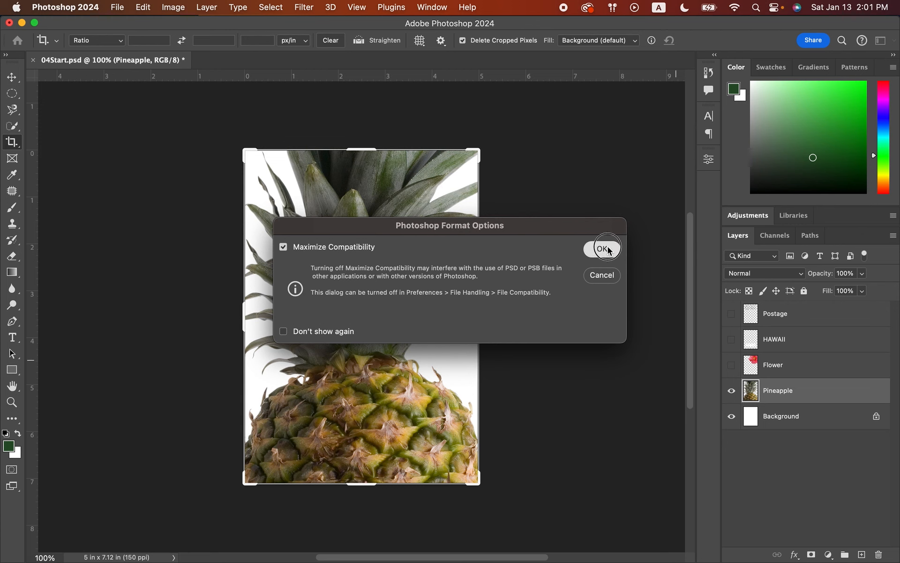
click(602, 248)
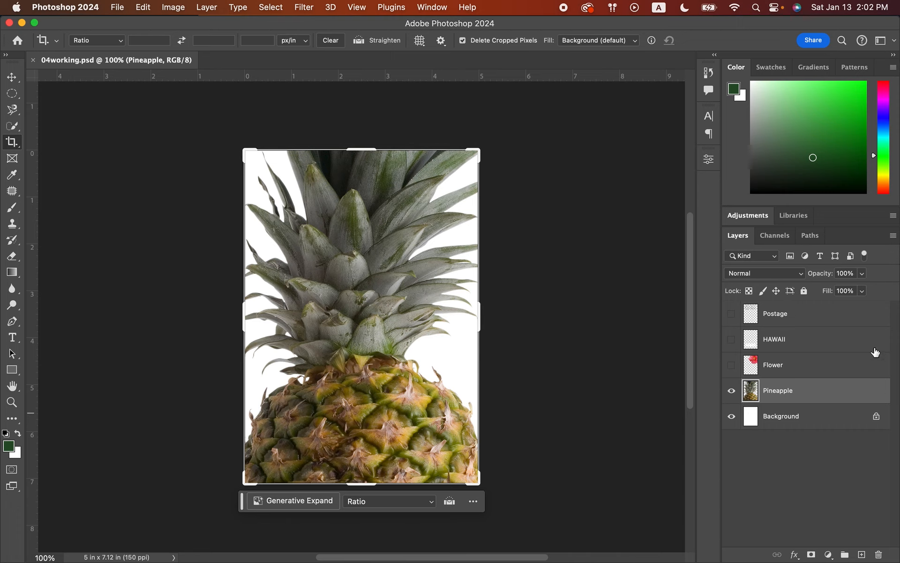
- Fully lock and unlock the Pineapple layer, and switch its visibility off and back on
click(804, 291)
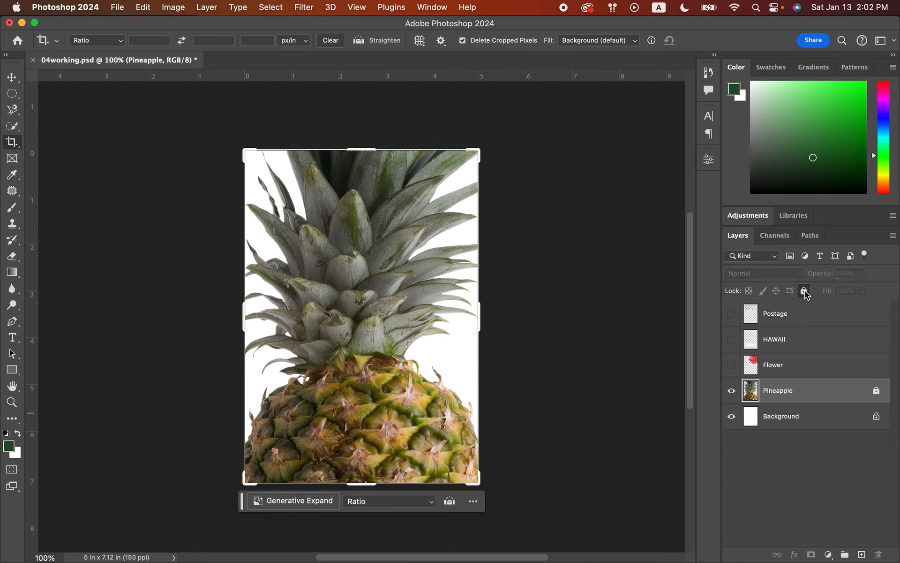
click(804, 292)
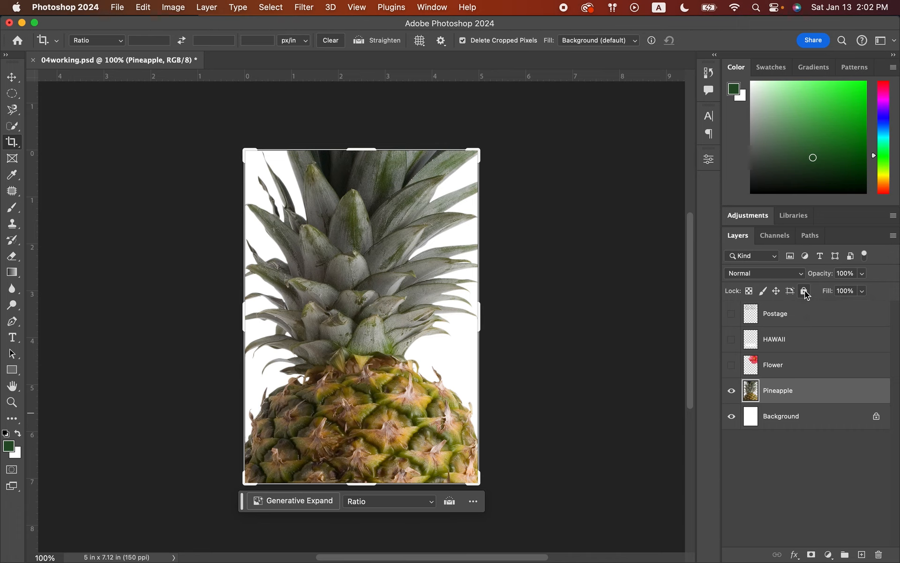
click(732, 390)
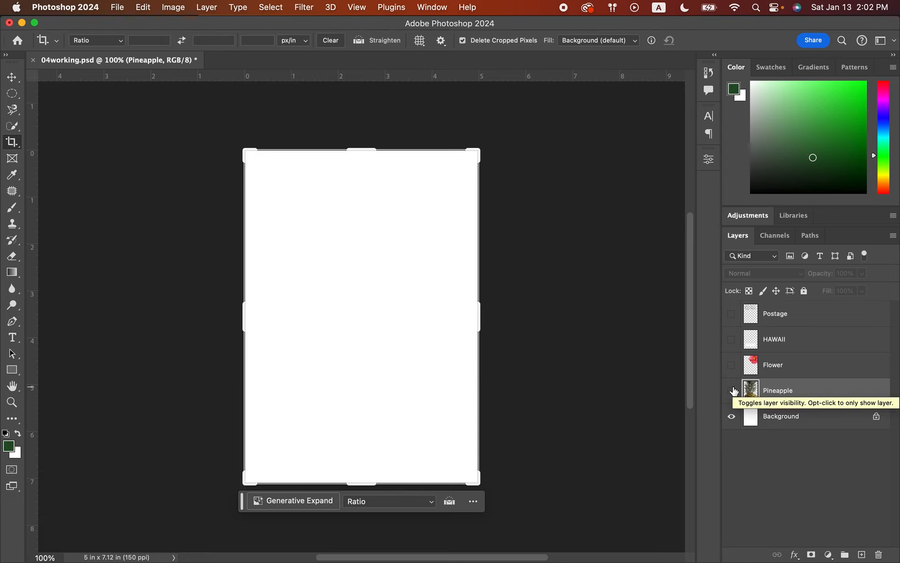
click(732, 391)
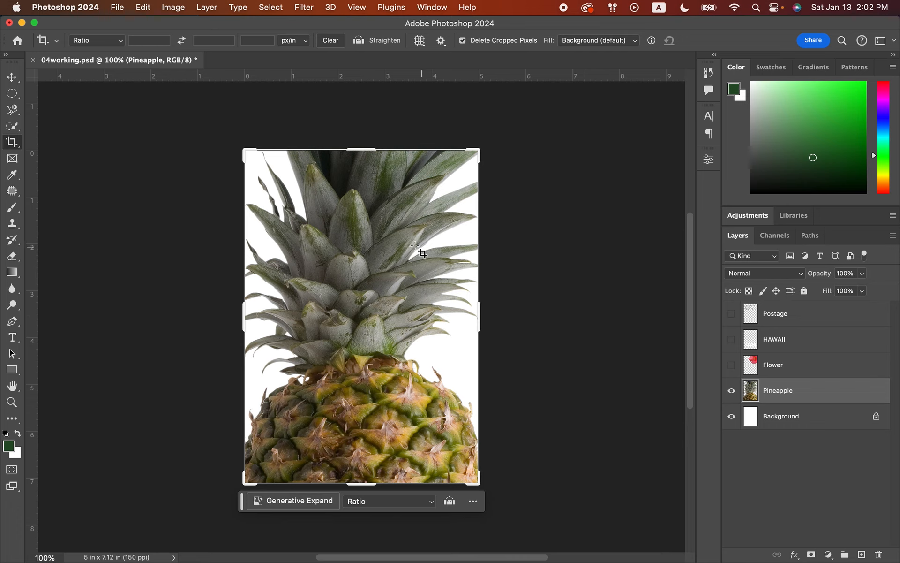
- Open the Beach.psd file from the Lesson04 folder
click(122, 10)
click(126, 36)
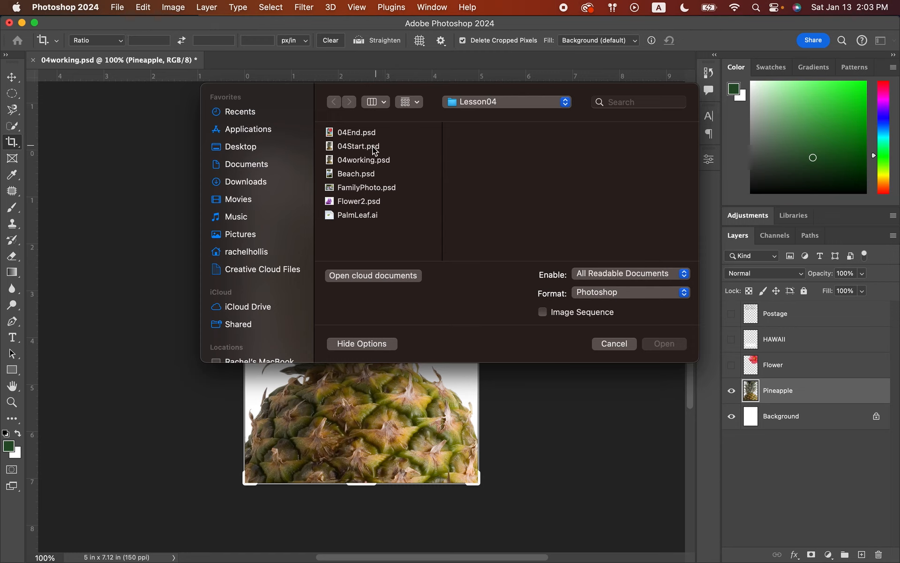
click(348, 176)
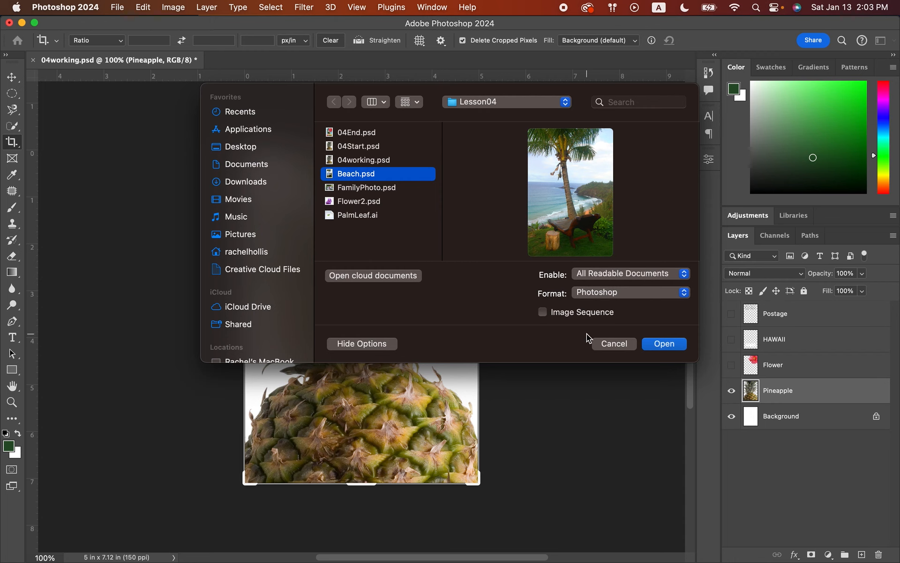
click(663, 343)
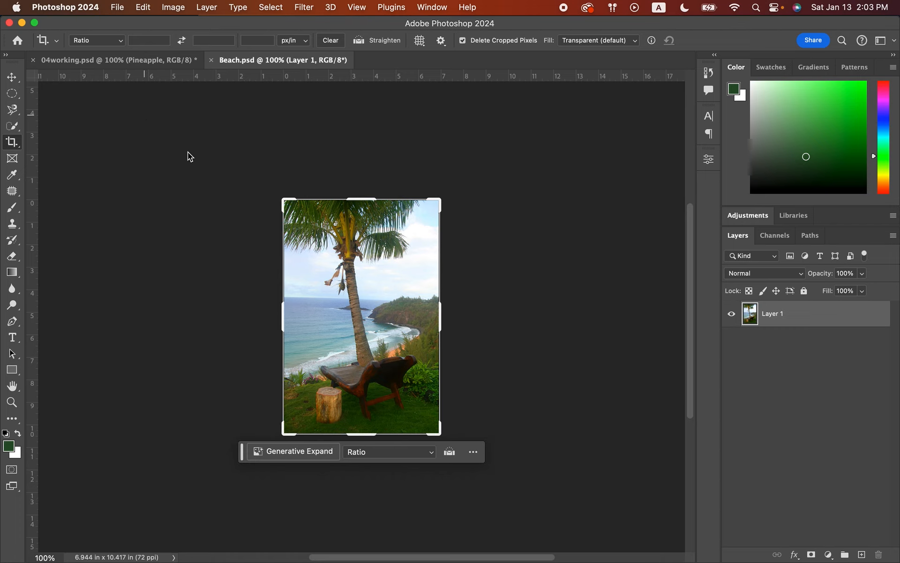
- Rename Layer 1 of Beach.psd as Beach
double_click(773, 314)
text(Beach)
key(Return)
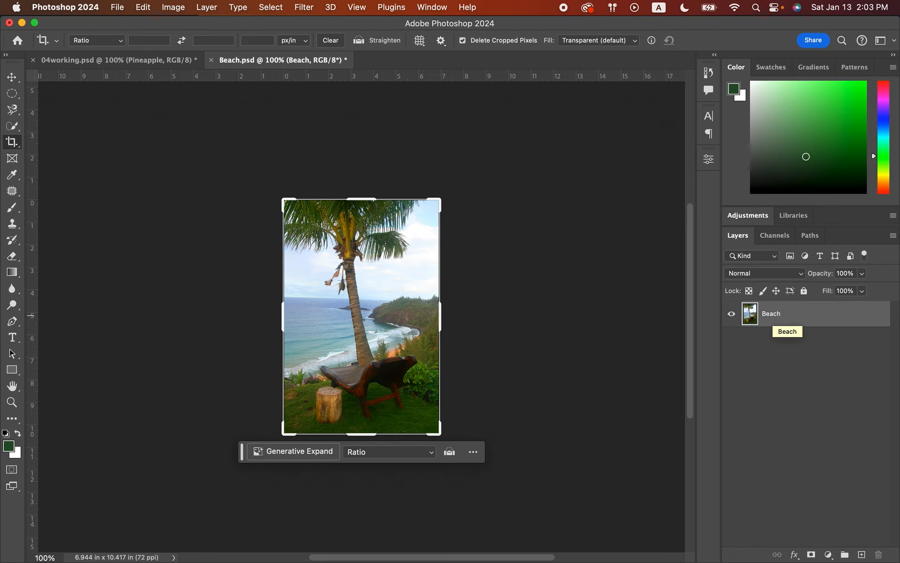
- Arrange the two open documents side by side in the 2-up Vertical layout
click(433, 8)
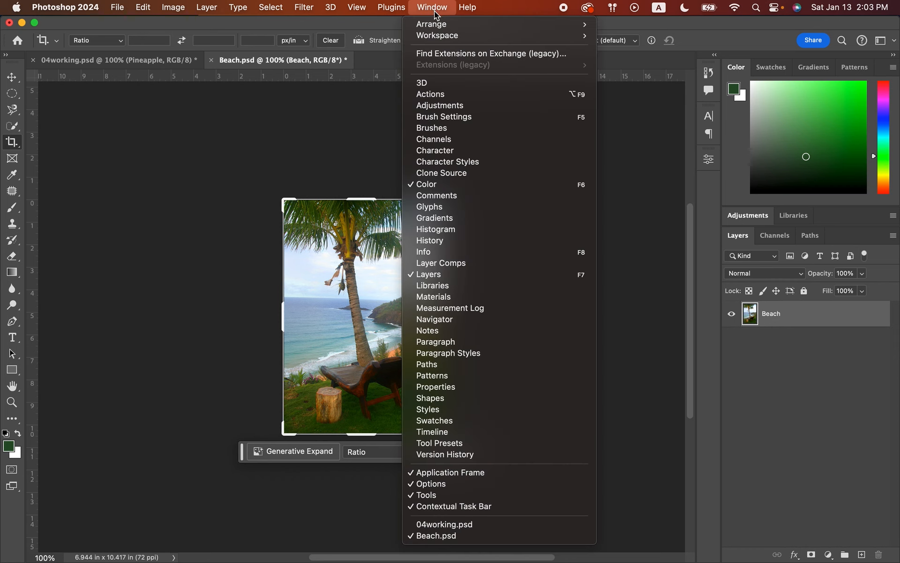
mouse_move(436, 24)
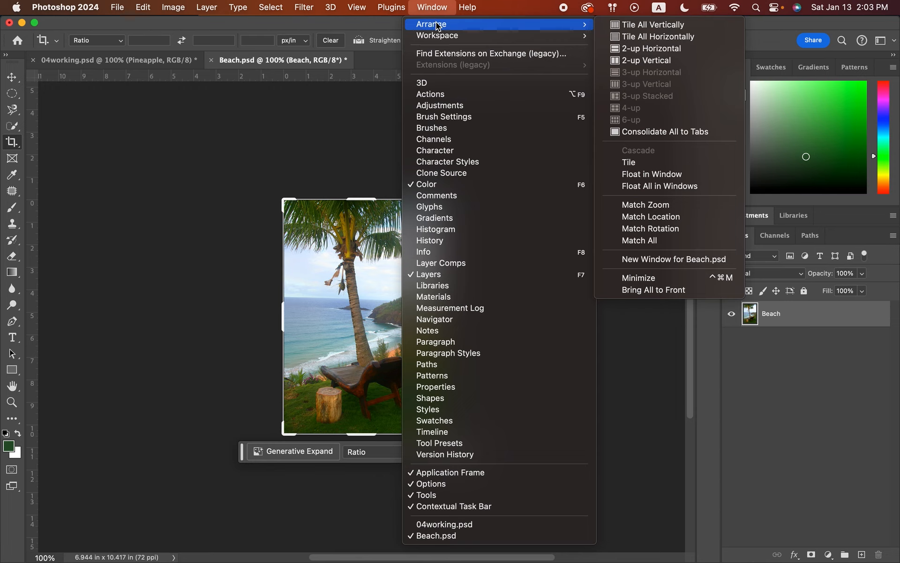
click(630, 62)
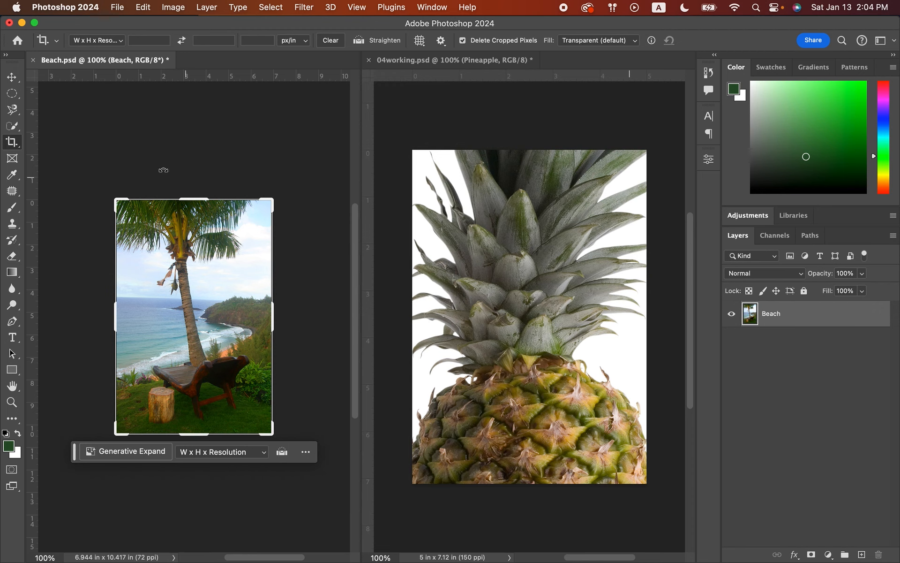
- Copy the Beach image into 04working.psd with the Move tool and place its layer between Pineapple and Background
click(12, 79)
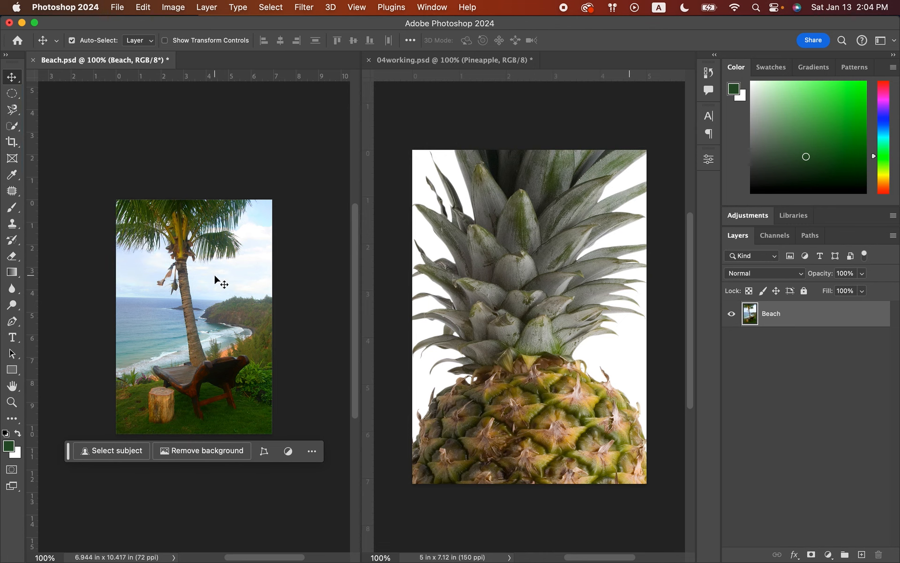
click(196, 287)
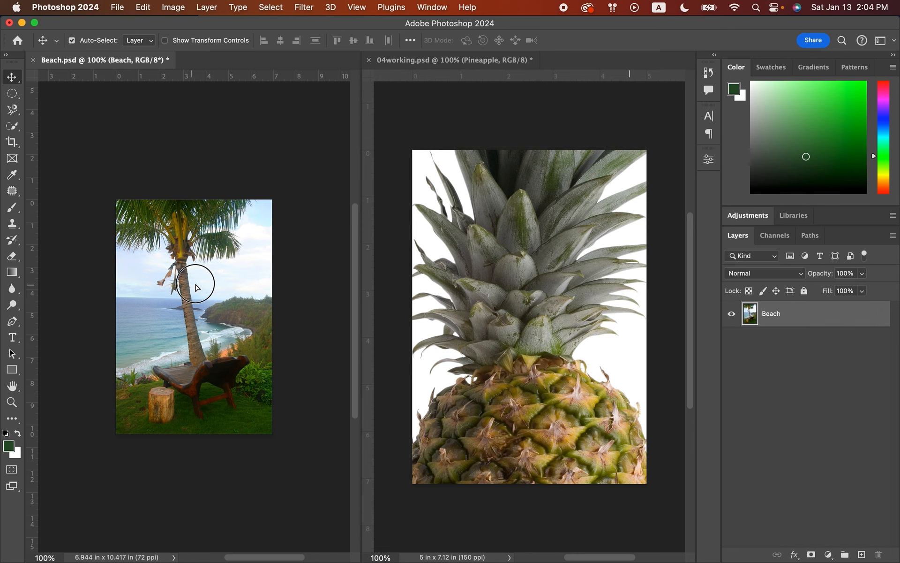
drag(196, 287, 551, 310)
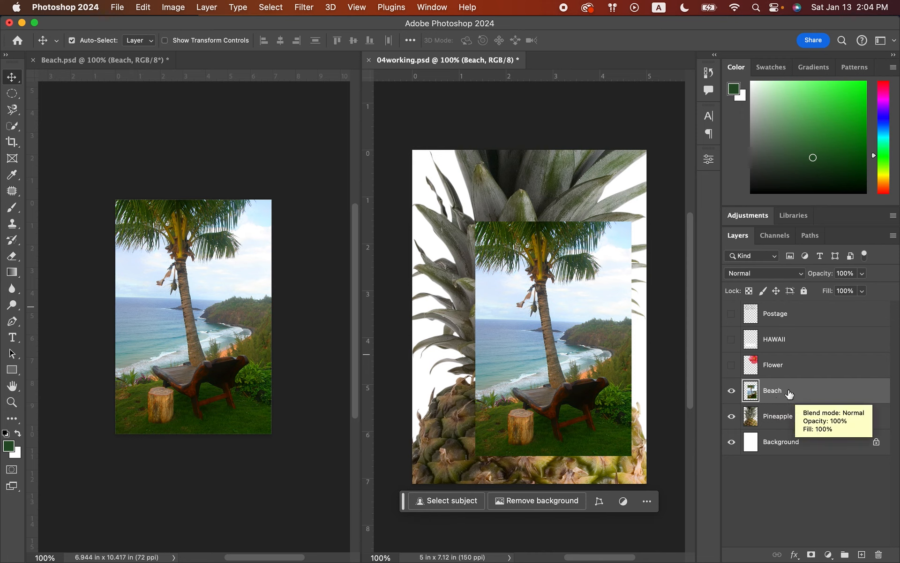
drag(789, 393, 793, 430)
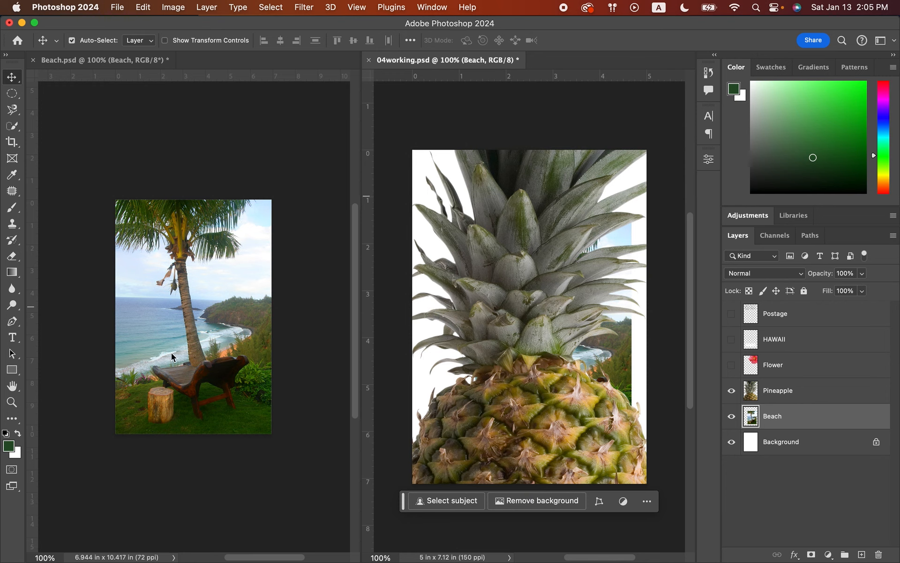
- Consolidate all documents to tabs and close Beach.psd without saving its changes
click(432, 7)
mouse_move(440, 26)
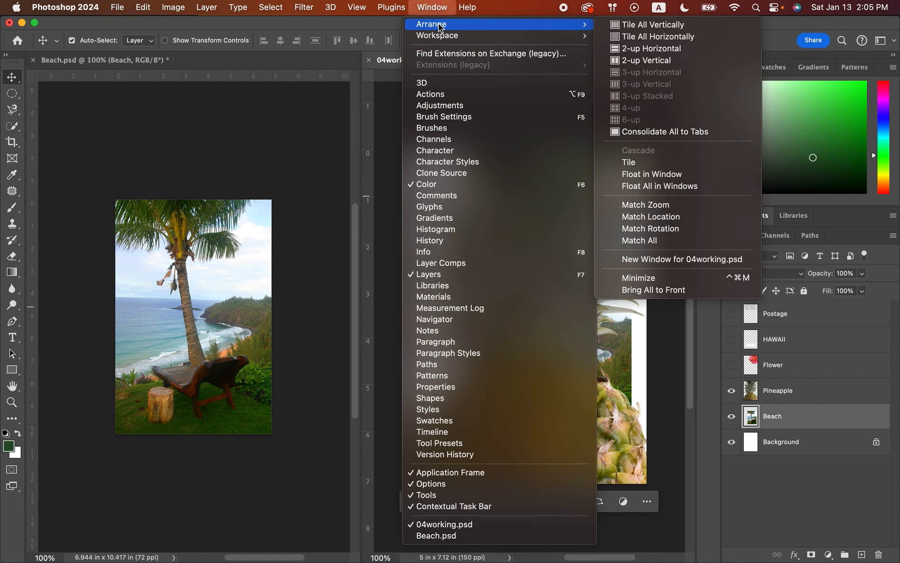
click(635, 132)
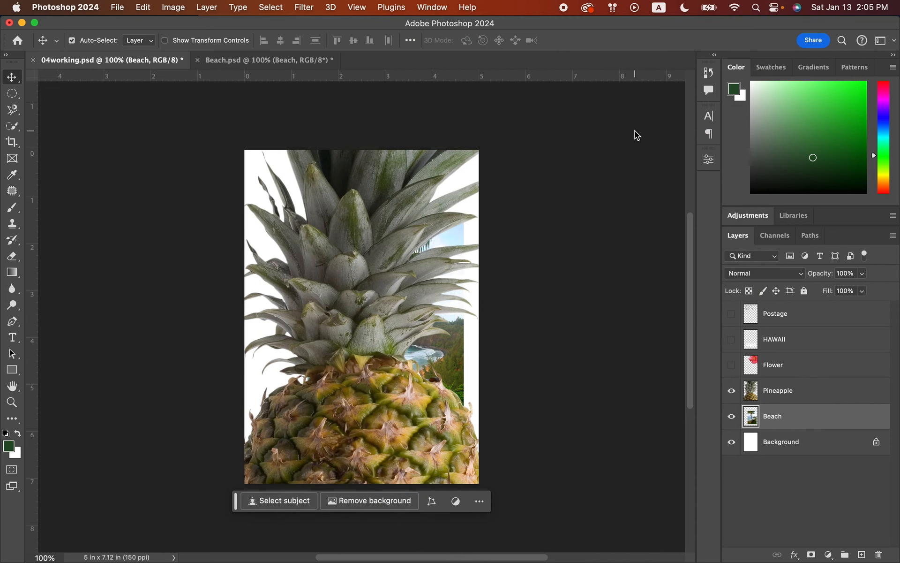
click(200, 61)
click(198, 60)
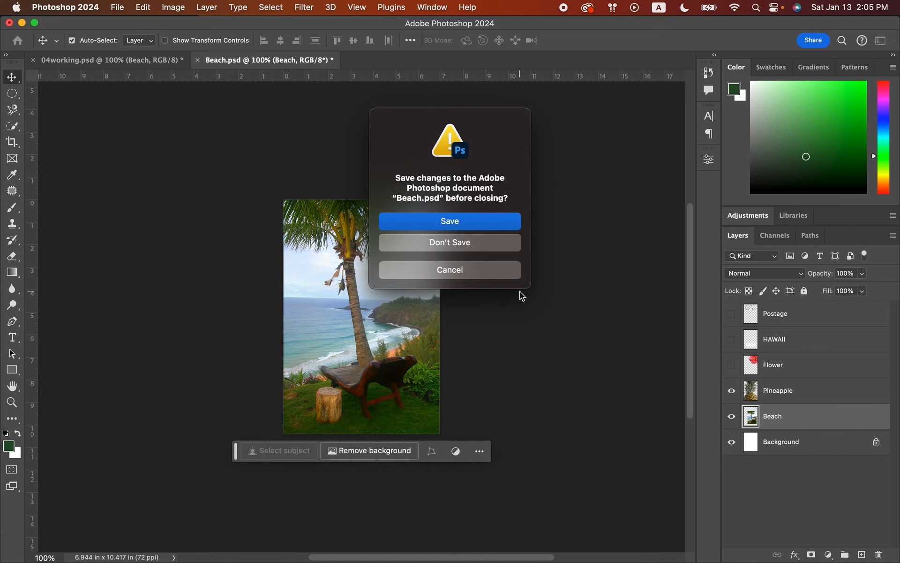
click(483, 242)
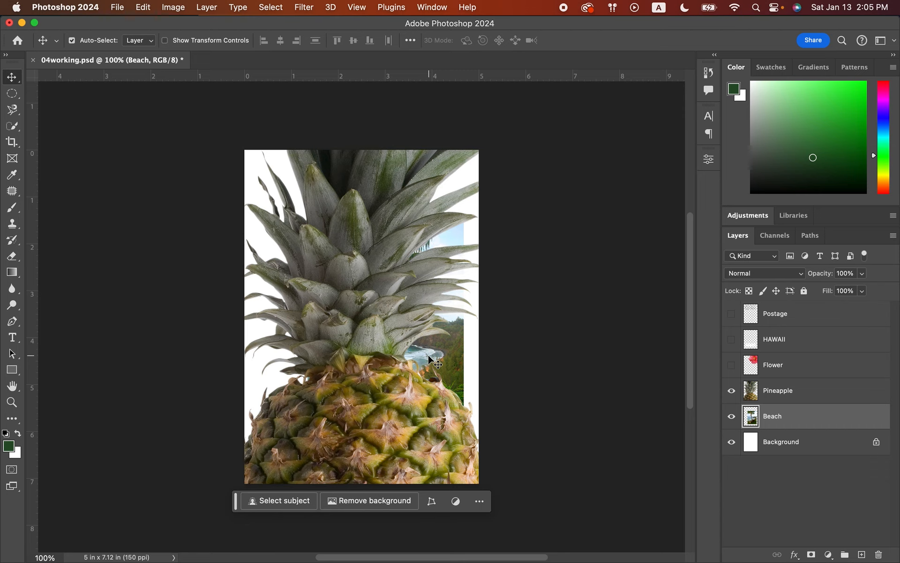
- Hide the Pineapple layer in 04working.psd
click(733, 392)
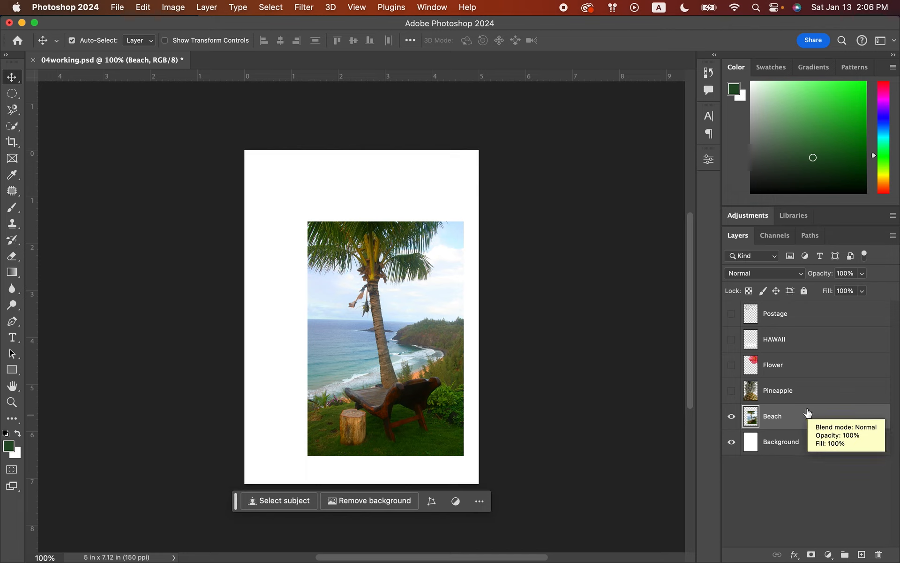
- Show only the Beach layer and move the beach image up and left, closer to the canvas centre
alt+click(732, 415)
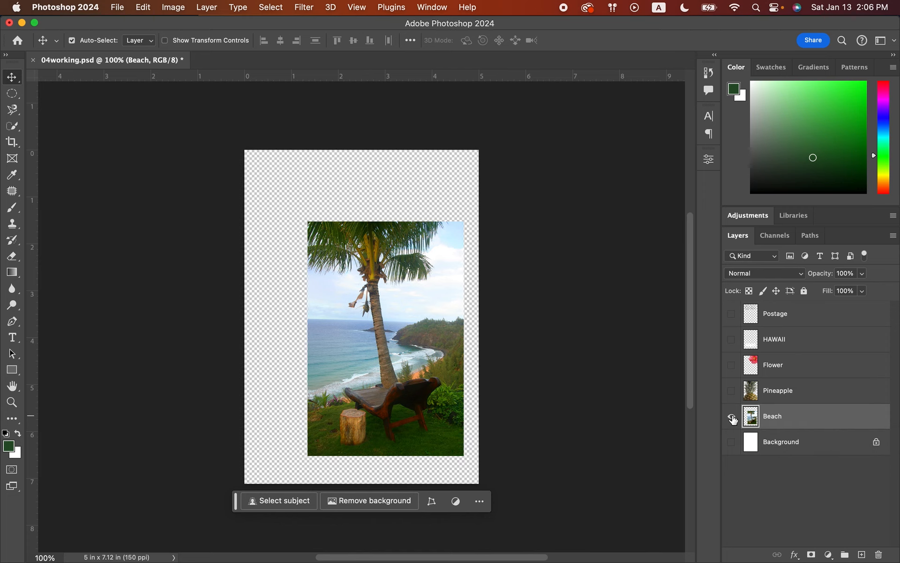
alt+click(732, 417)
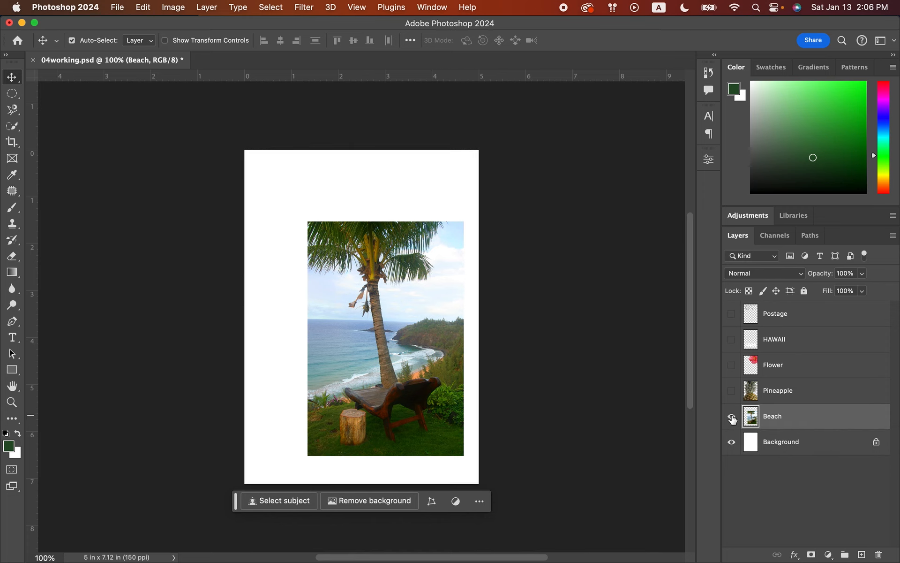
alt+click(733, 418)
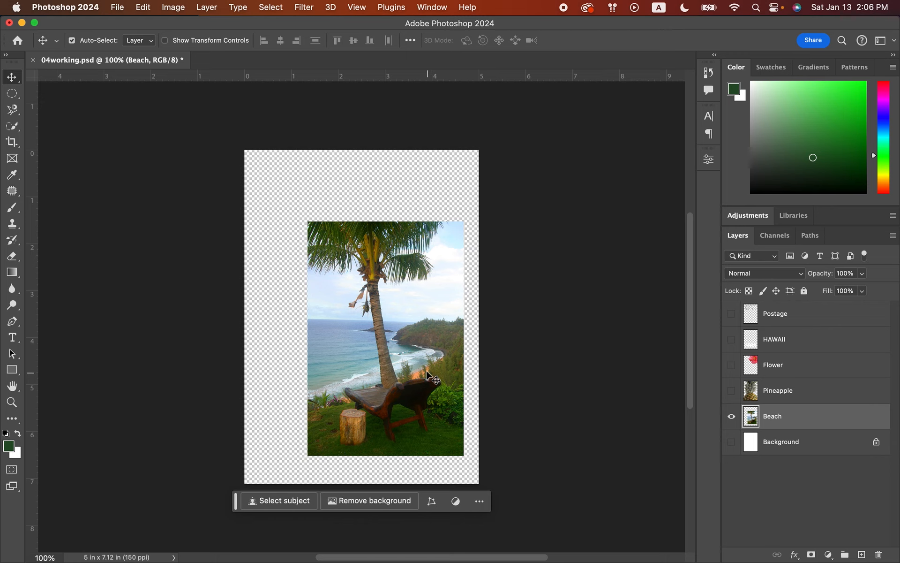
drag(414, 358, 395, 345)
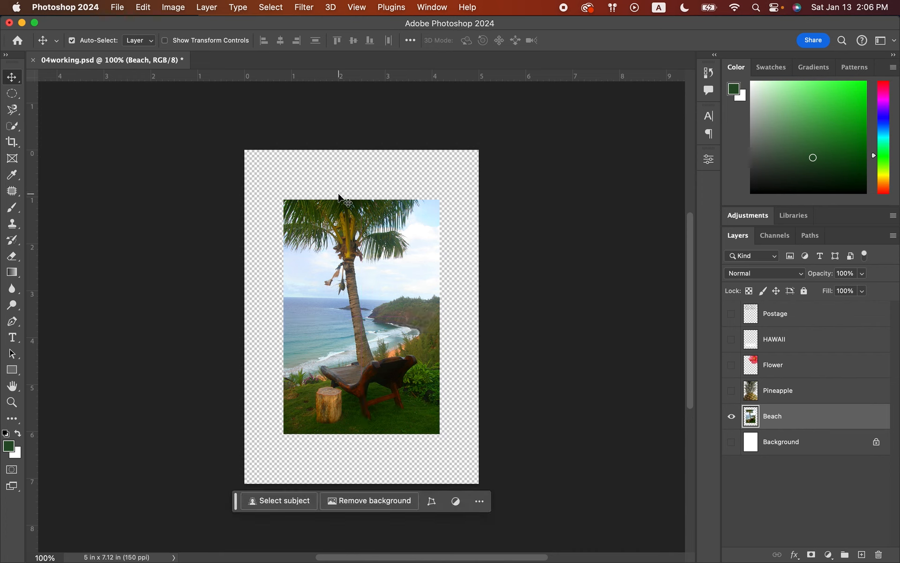
- Add a 5 px white Stroke layer style to the Beach layer, positioned Inside
click(208, 8)
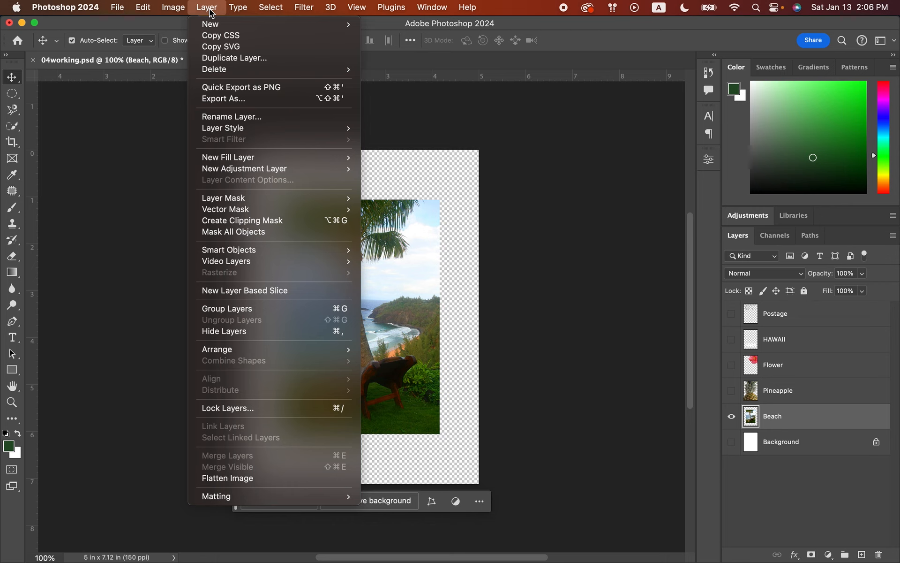
mouse_move(275, 132)
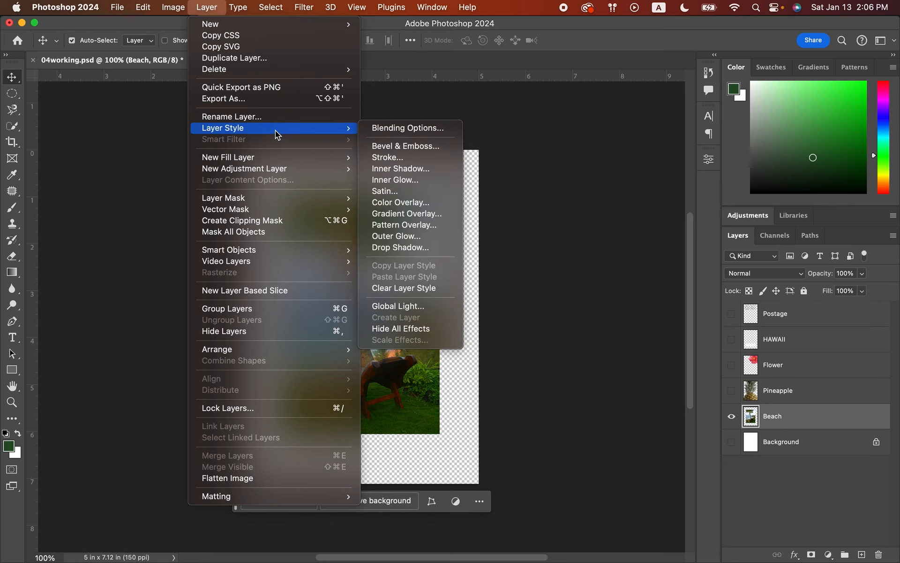
click(390, 157)
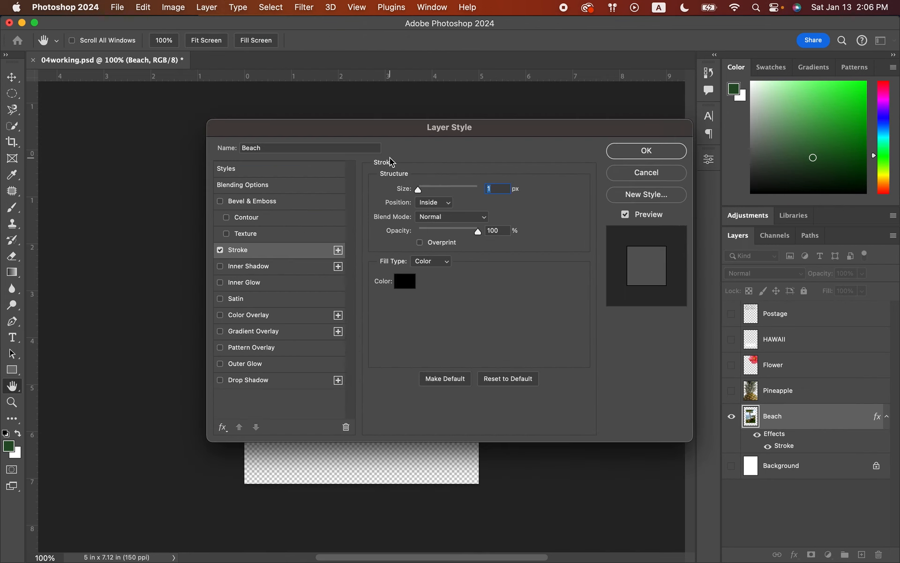
drag(381, 129, 628, 171)
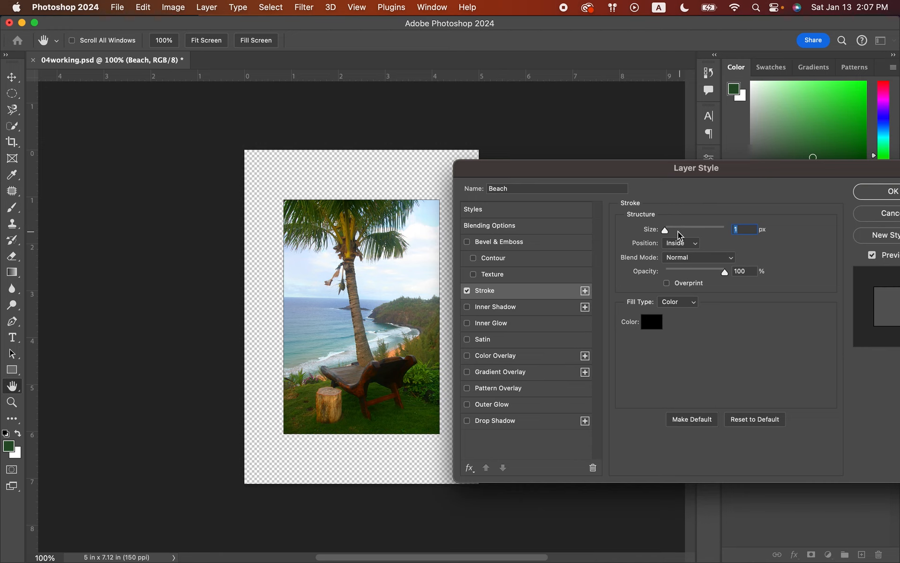
text(5)
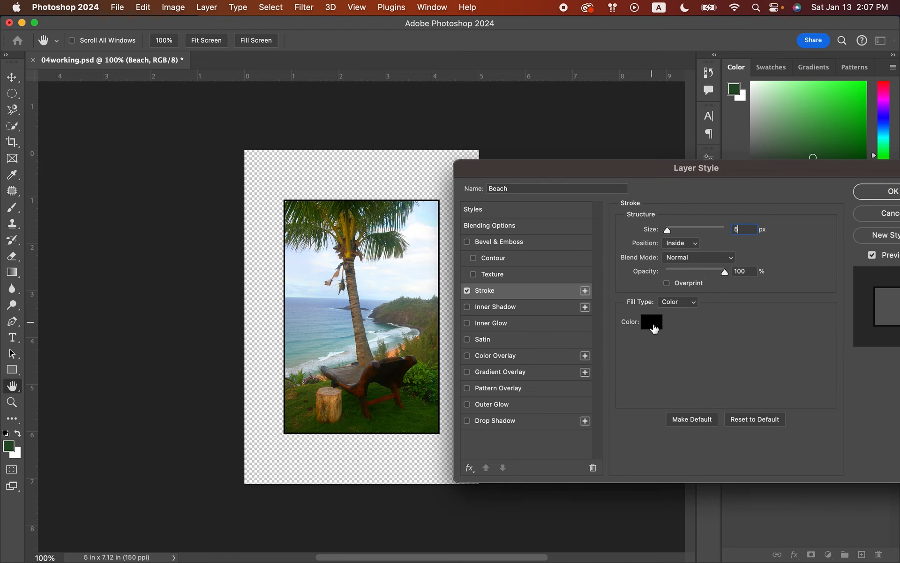
click(653, 323)
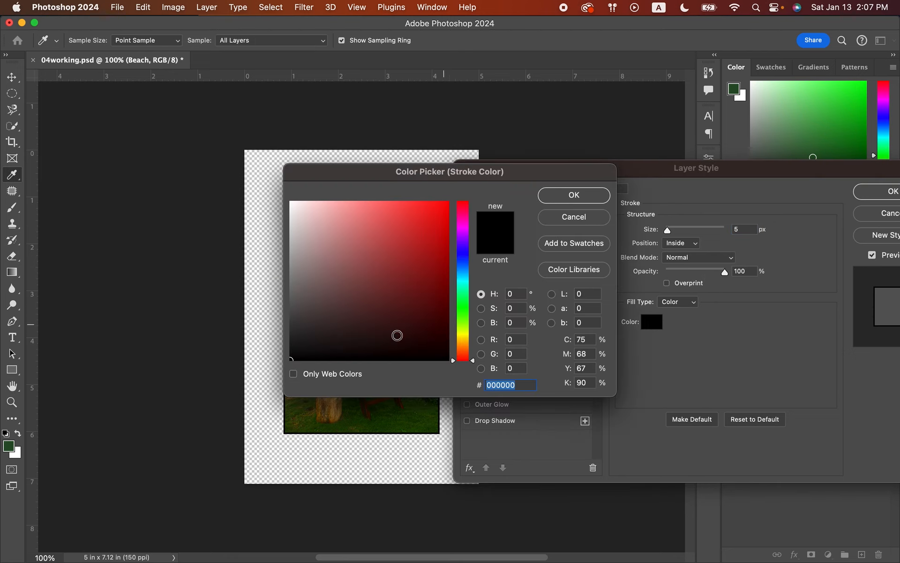
drag(308, 221, 284, 191)
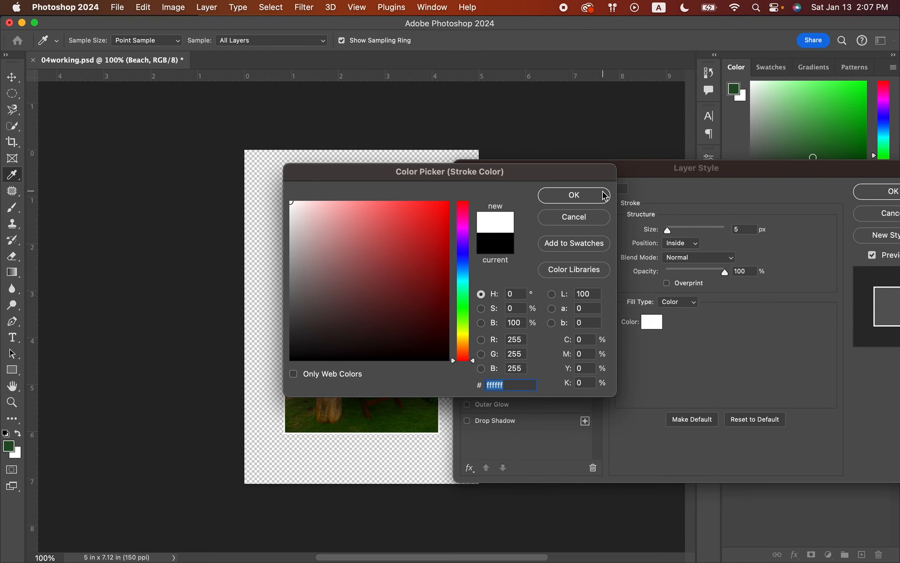
click(588, 193)
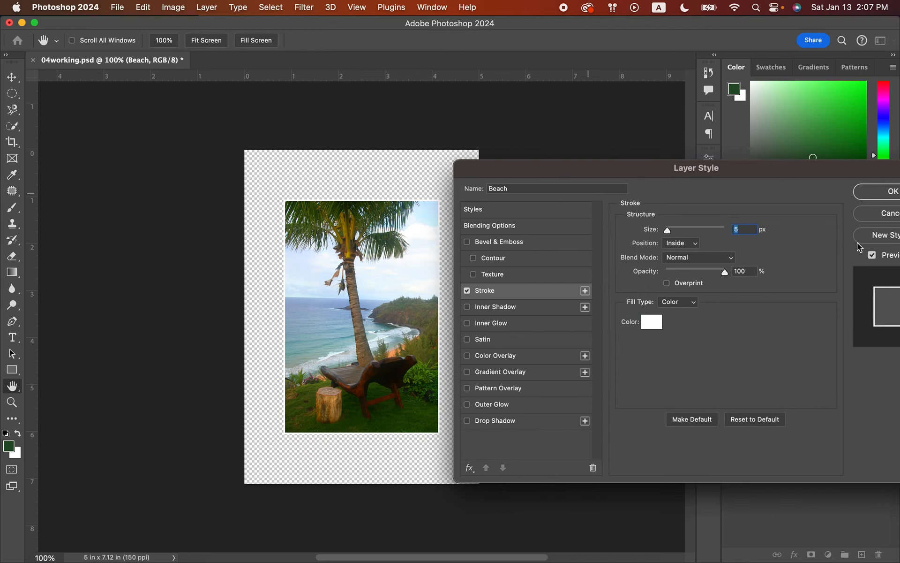
click(889, 195)
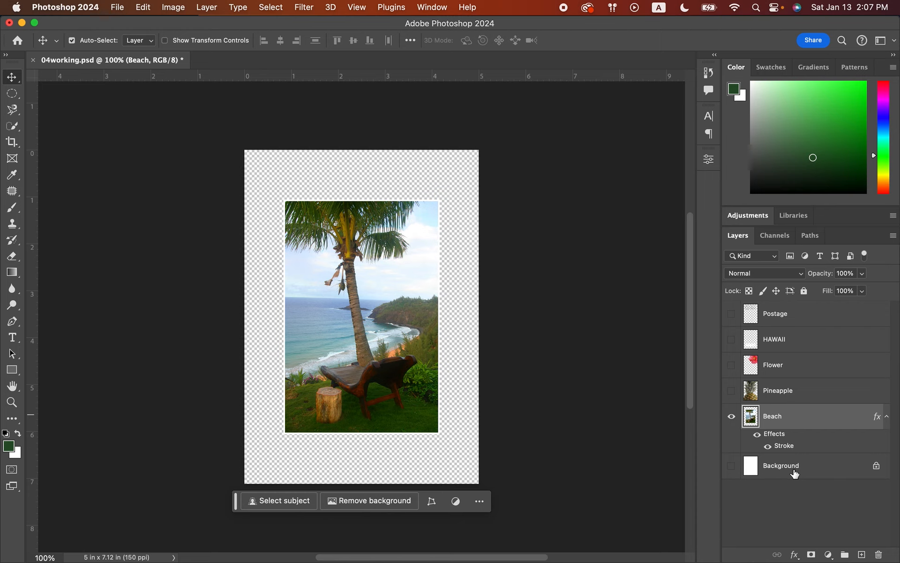
- Show the Pineapple, Flower, HAWAII and Postage layers, and move the Beach layer above Pineapple in the stack
click(731, 391)
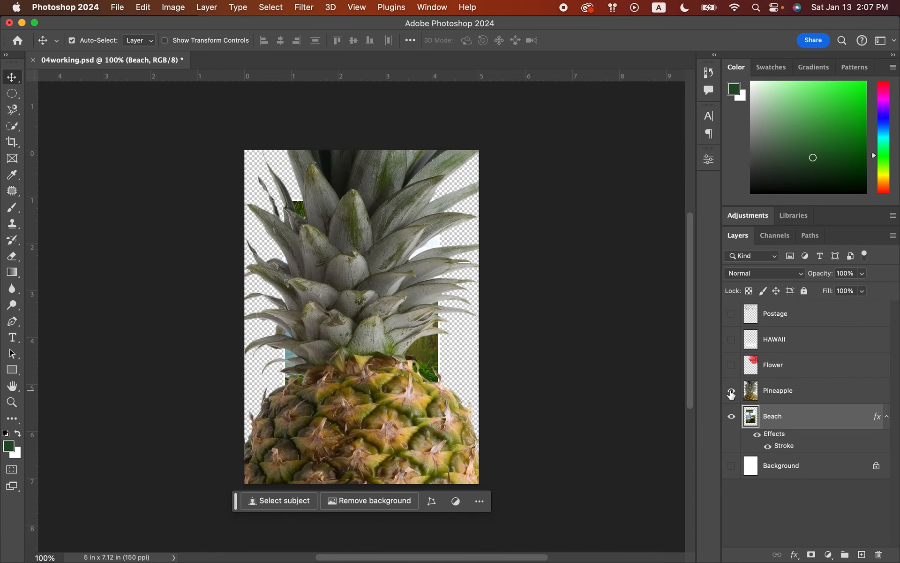
click(731, 365)
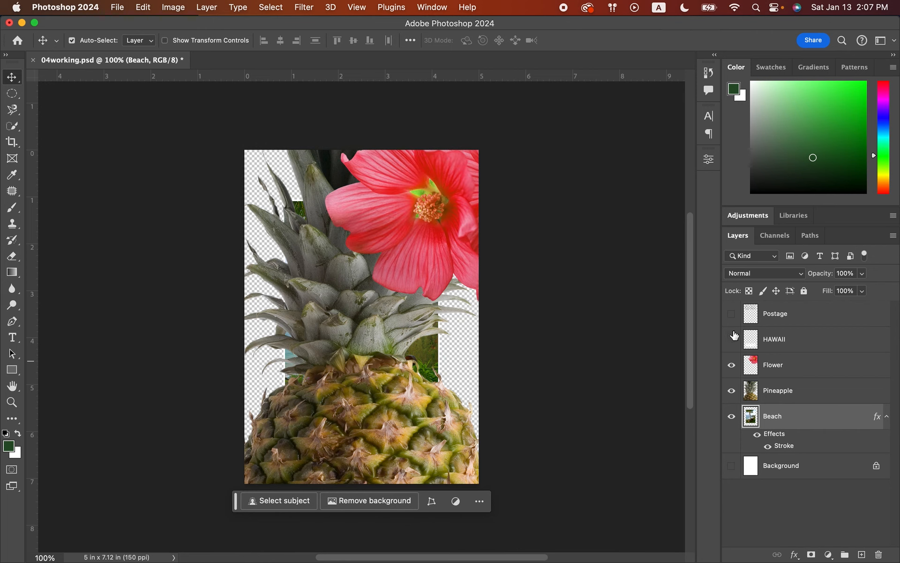
click(731, 339)
click(732, 313)
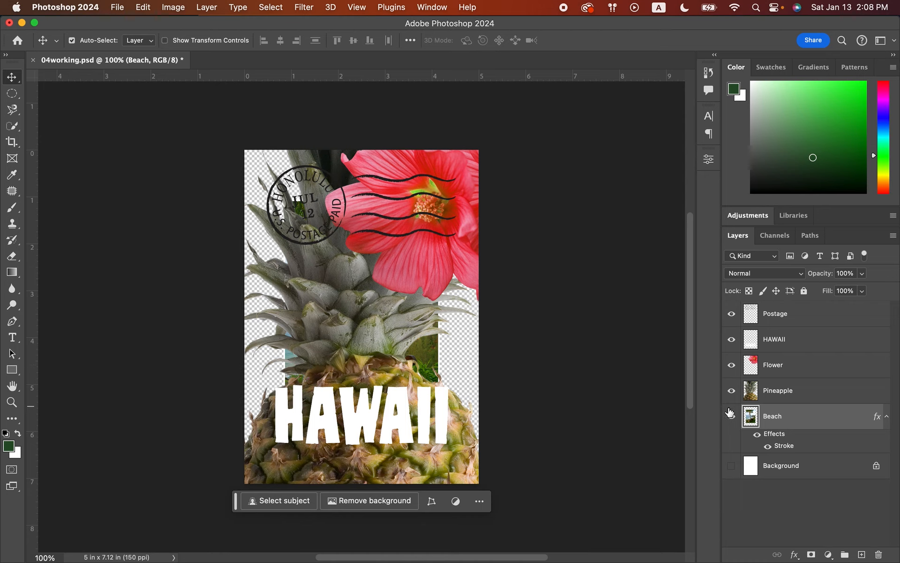
drag(786, 416, 790, 388)
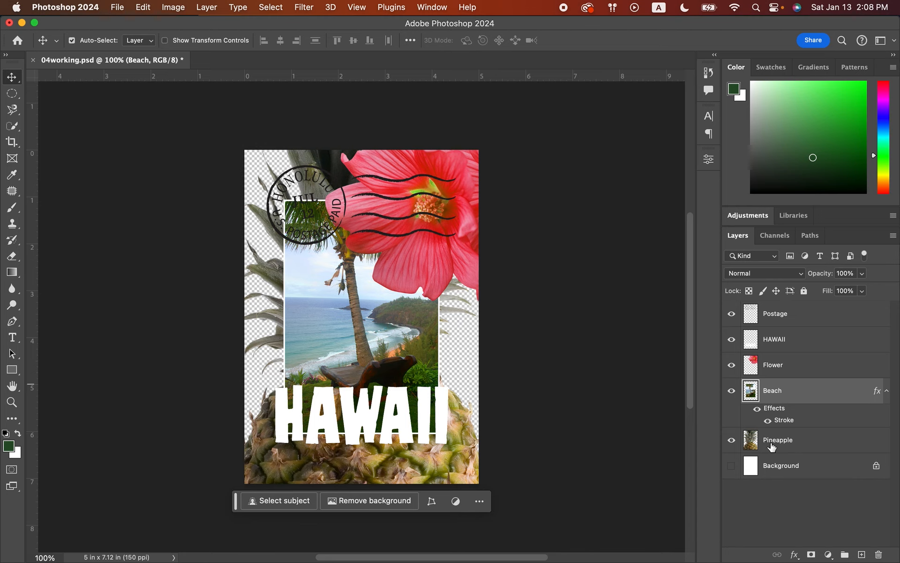
- Set the Postage layer's opacity to 25% and save the document
click(831, 312)
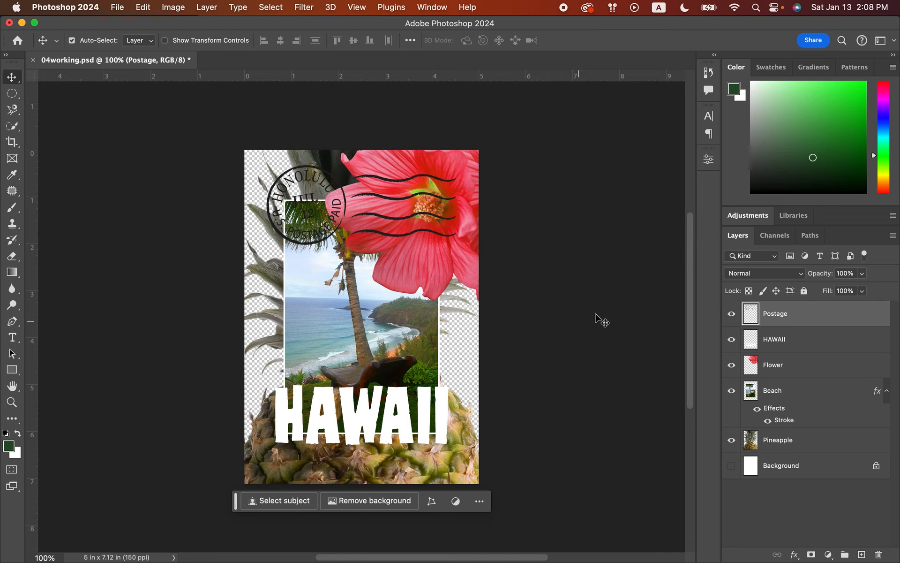
click(862, 275)
click(862, 274)
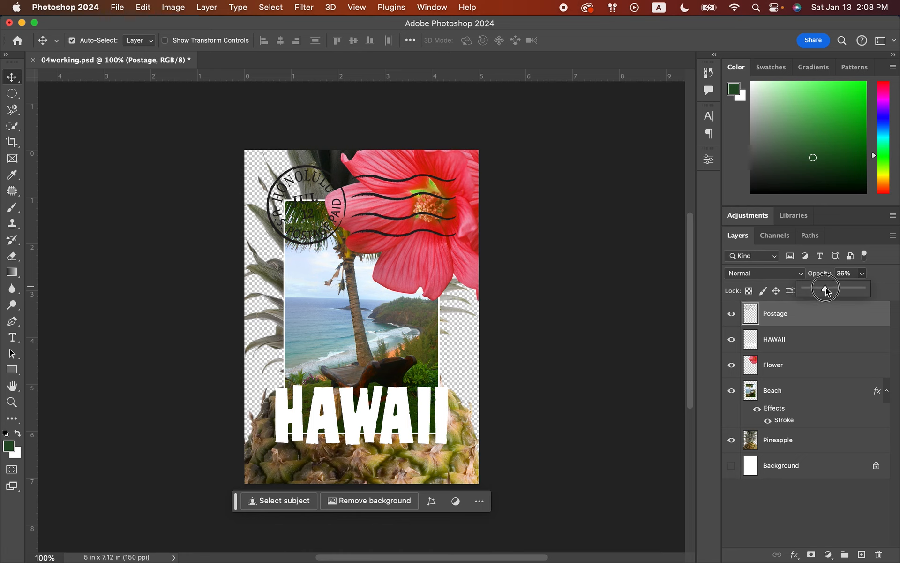
drag(822, 288, 820, 288)
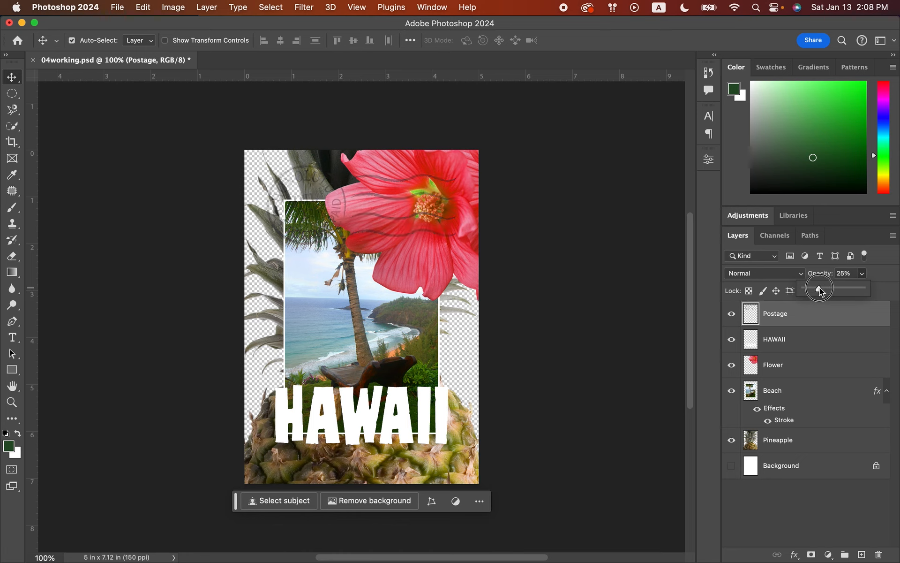
click(864, 273)
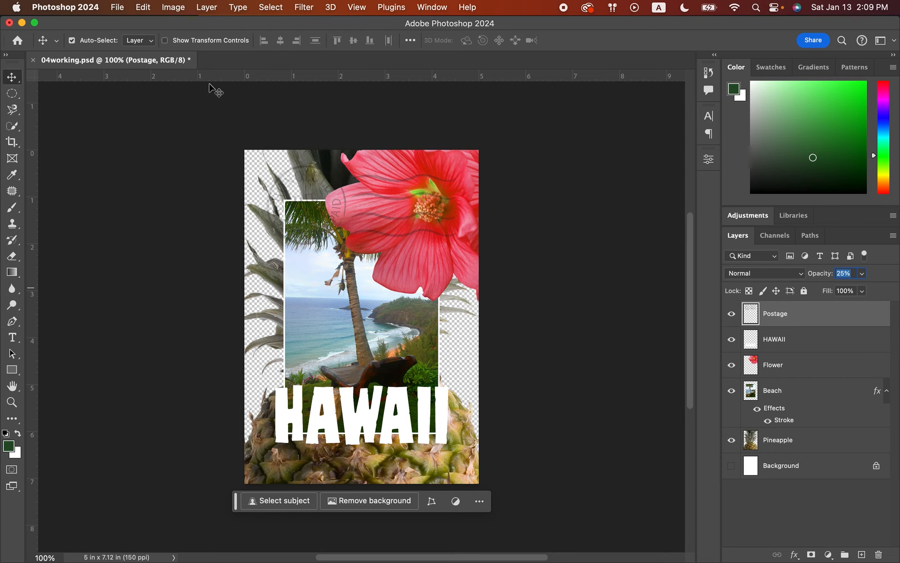
click(118, 8)
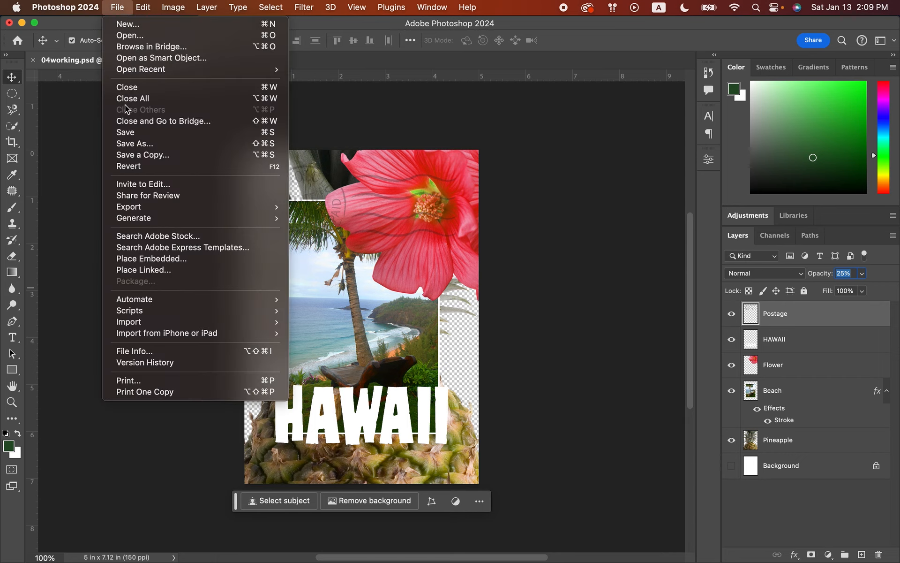
click(135, 133)
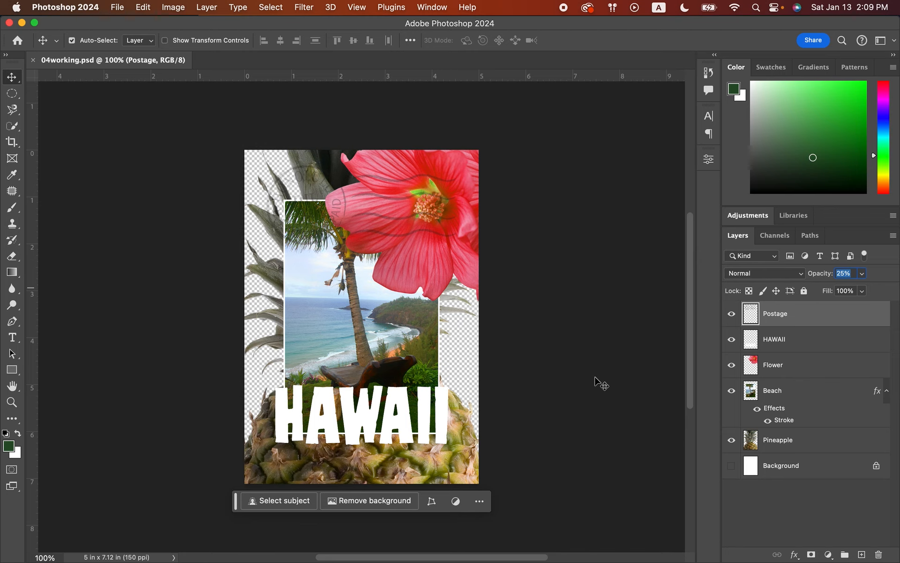
- Hide the HAWAII, Flower and Beach layers, and duplicate the Pineapple layer as Pineapple copy within 04working.psd
click(733, 343)
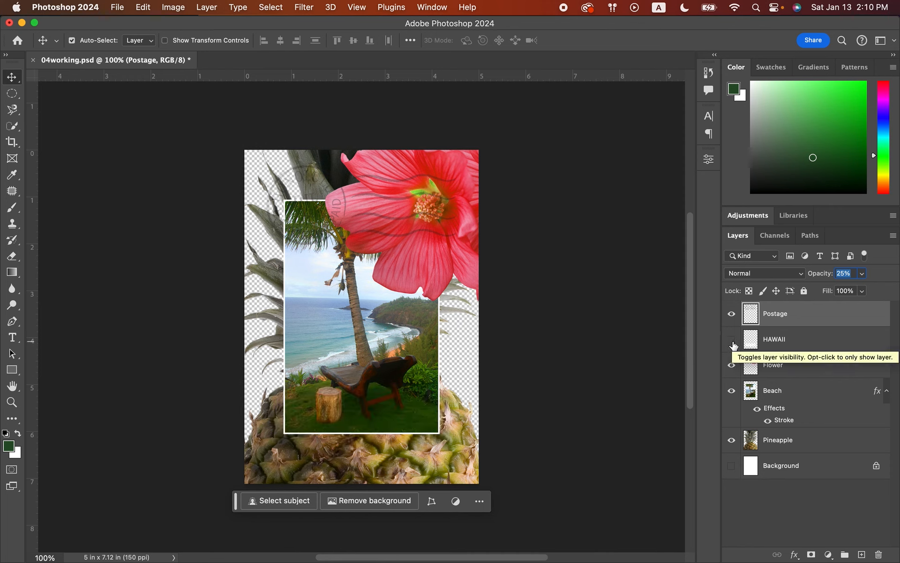
click(731, 365)
click(732, 391)
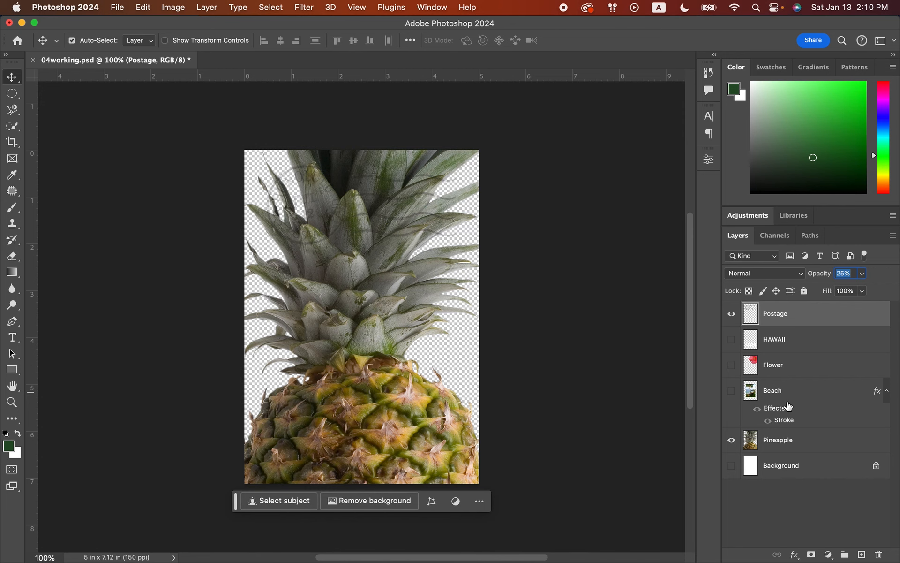
right_click(777, 443)
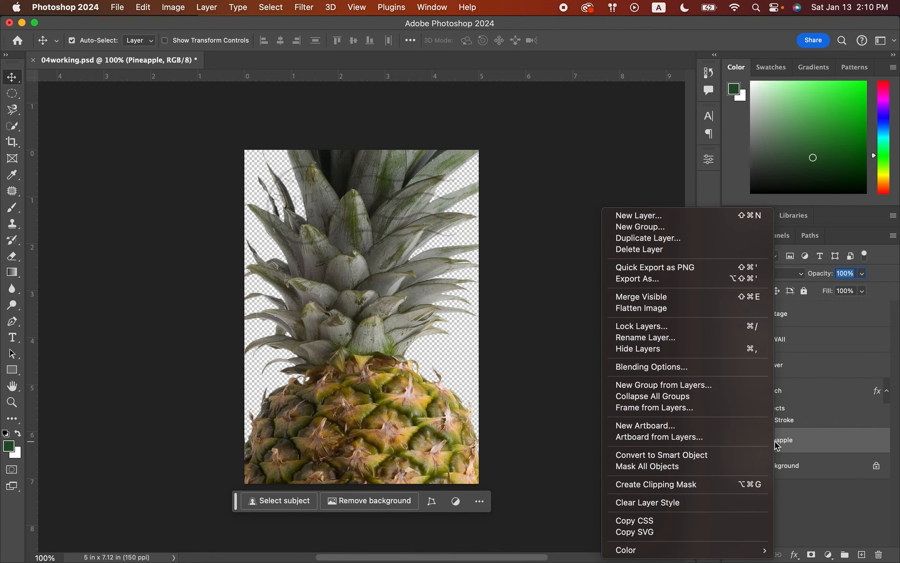
click(679, 239)
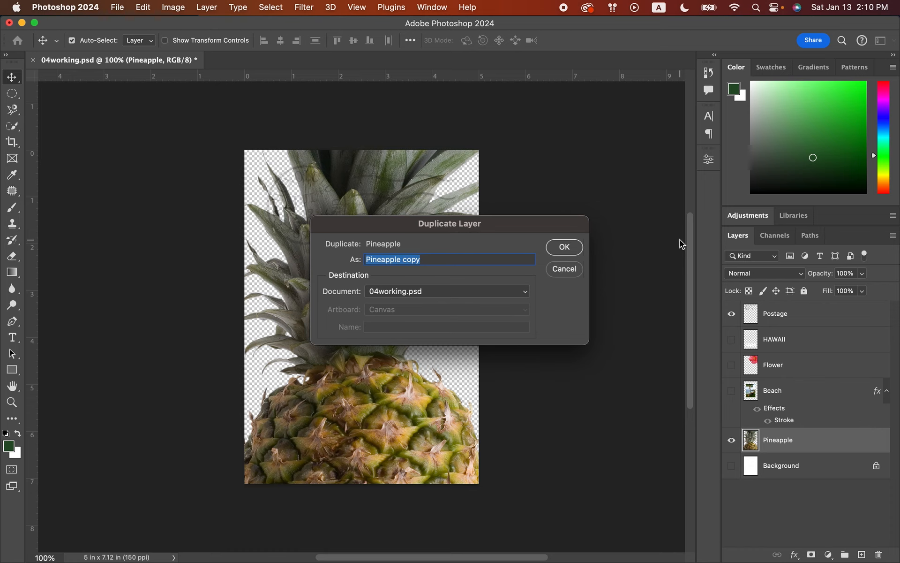
click(565, 248)
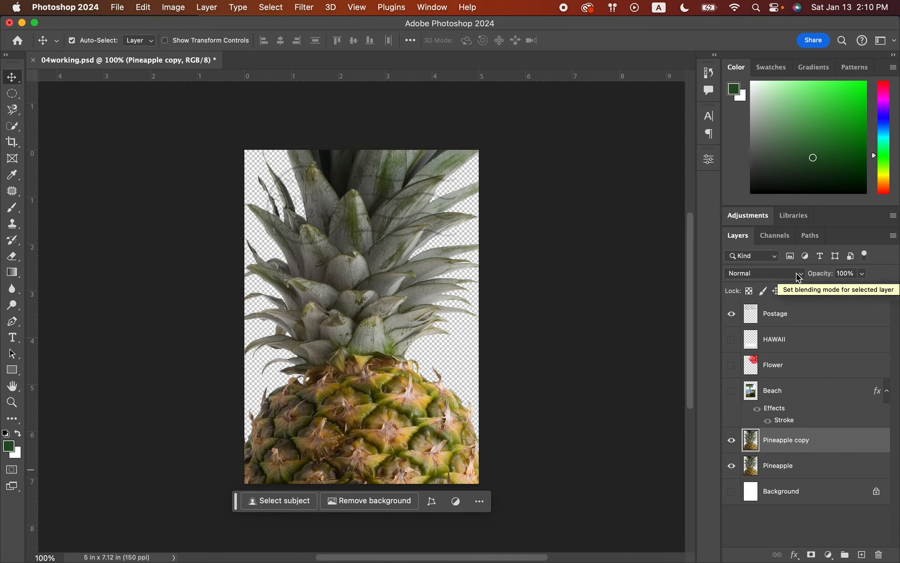
- Set the Pineapple copy layer's blending mode to Overlay and compare the image with that layer hidden and shown
click(744, 273)
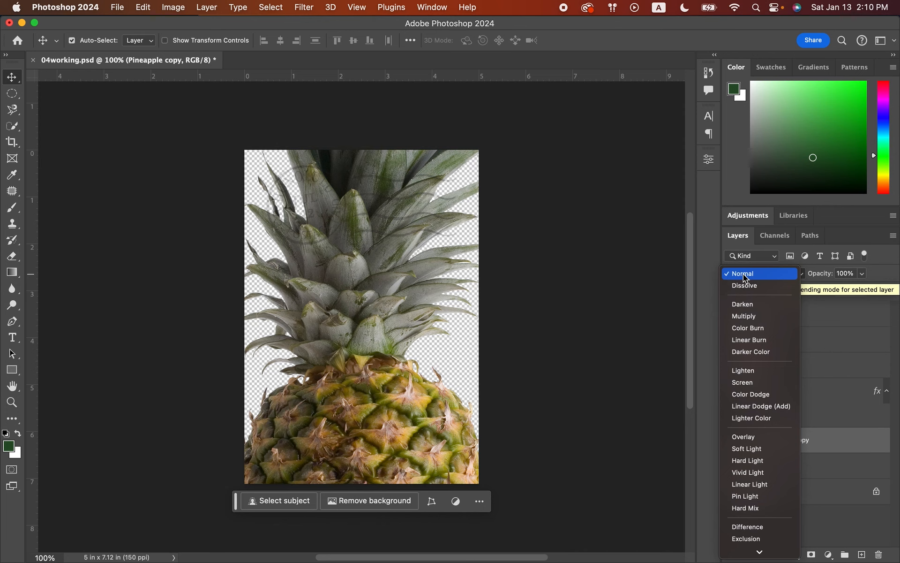
click(749, 435)
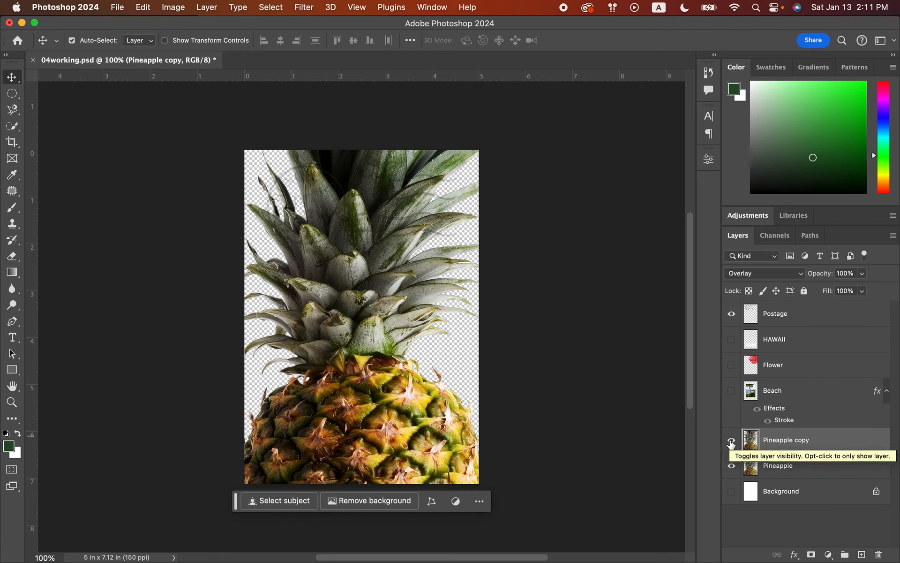
click(732, 441)
click(732, 441)
click(732, 442)
click(732, 442)
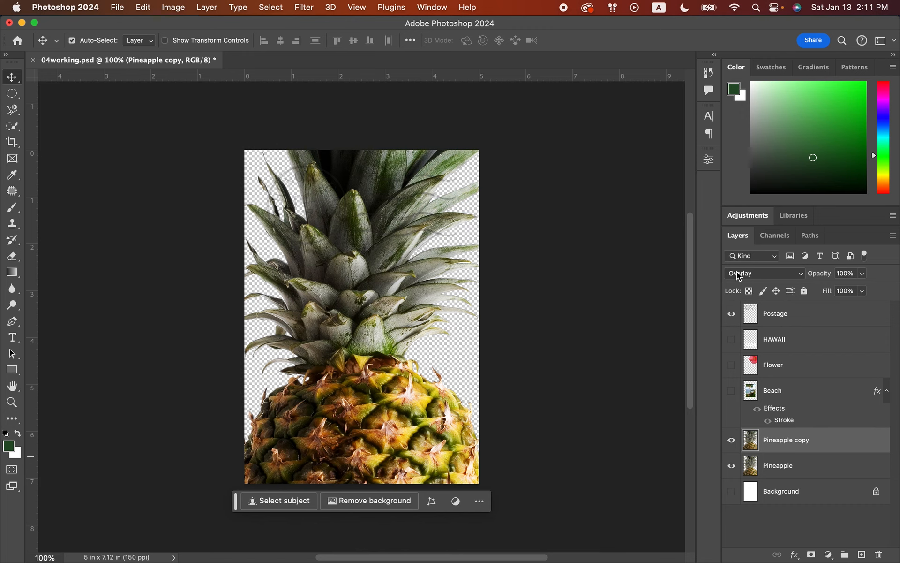
- Set the Postage layer's blending mode to Multiply and show the Beach, Flower and HAWAII layers again
click(792, 310)
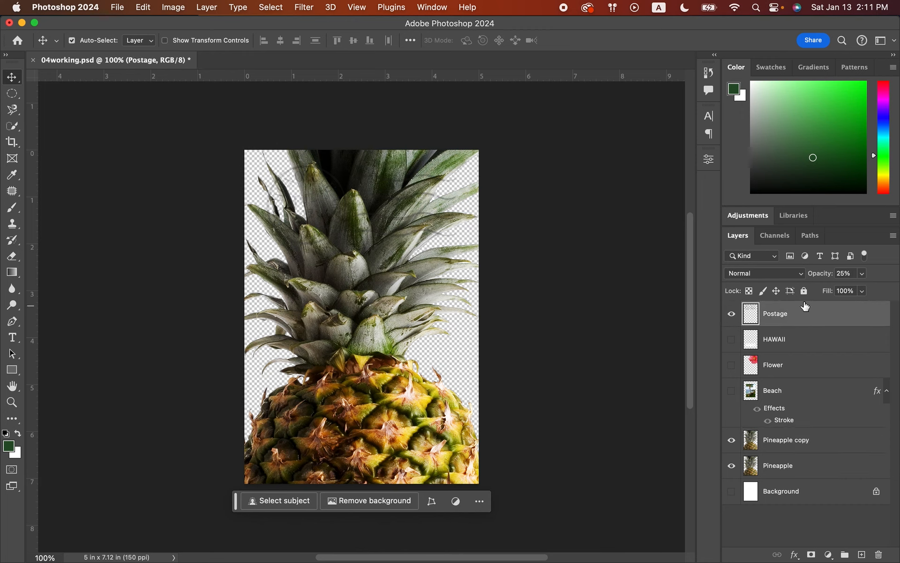
click(801, 276)
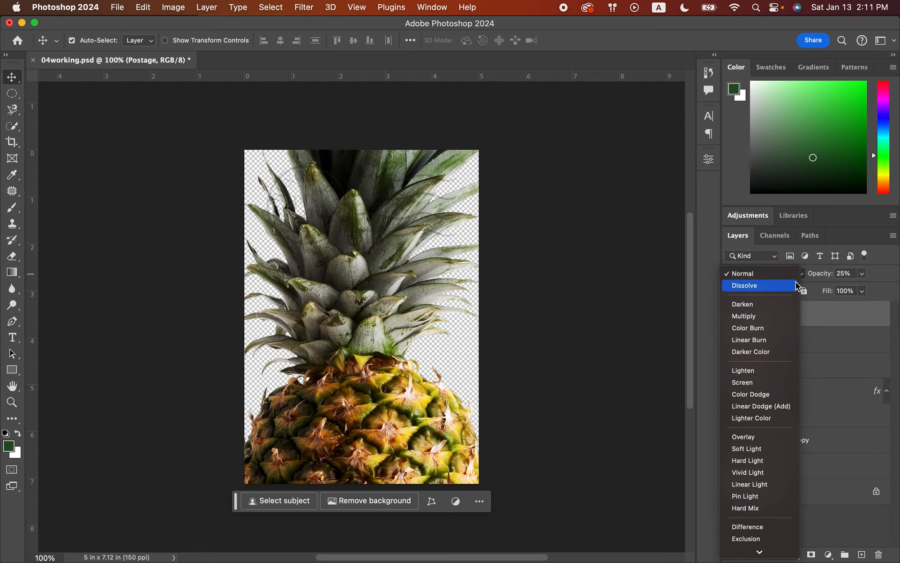
click(767, 319)
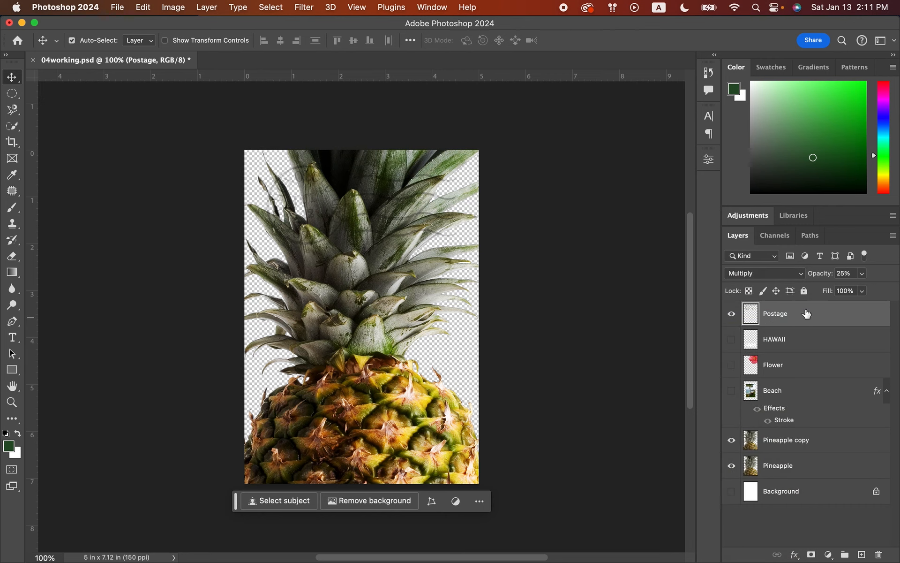
mouse_move(806, 313)
click(730, 393)
drag(730, 397, 732, 342)
- Try Color Burn as the Postage layer's blending mode, and return it to Multiply
click(794, 274)
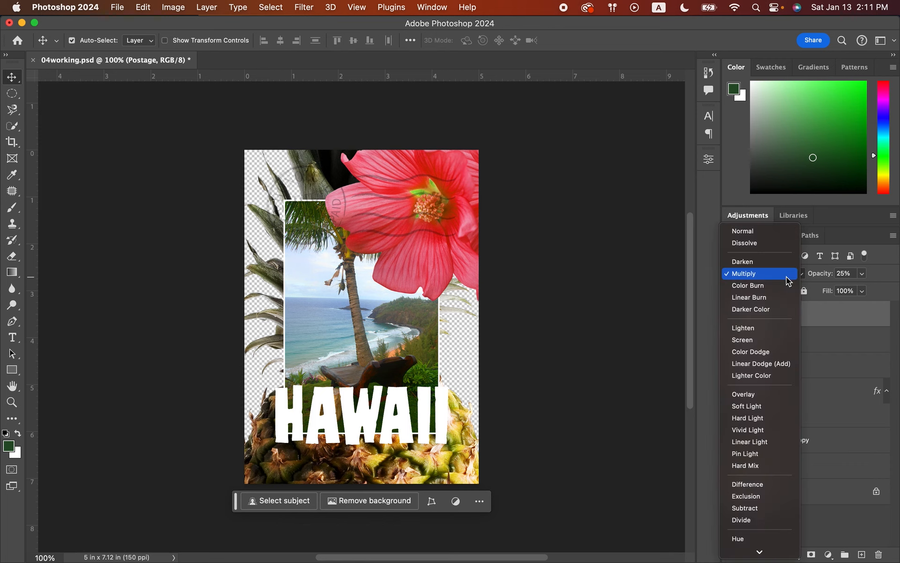
click(779, 286)
click(780, 276)
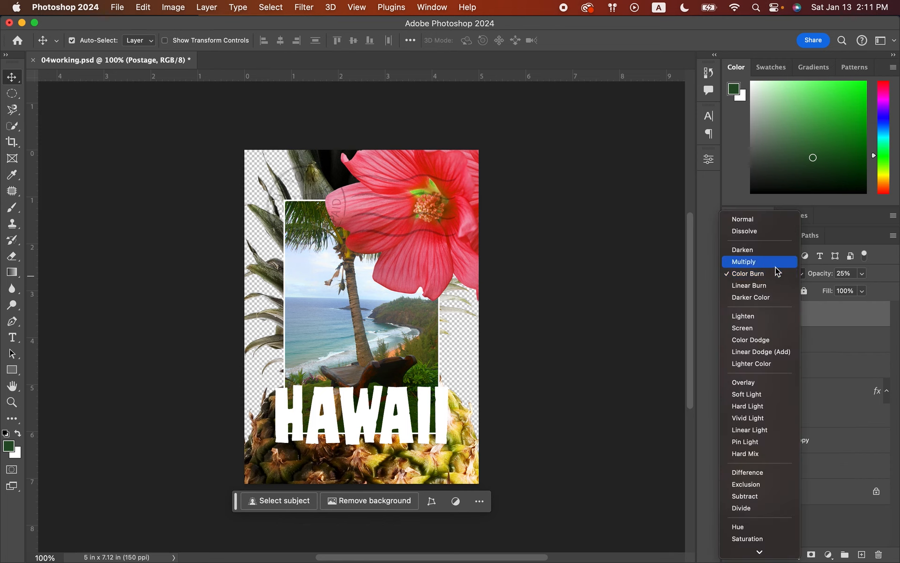
click(775, 263)
click(773, 274)
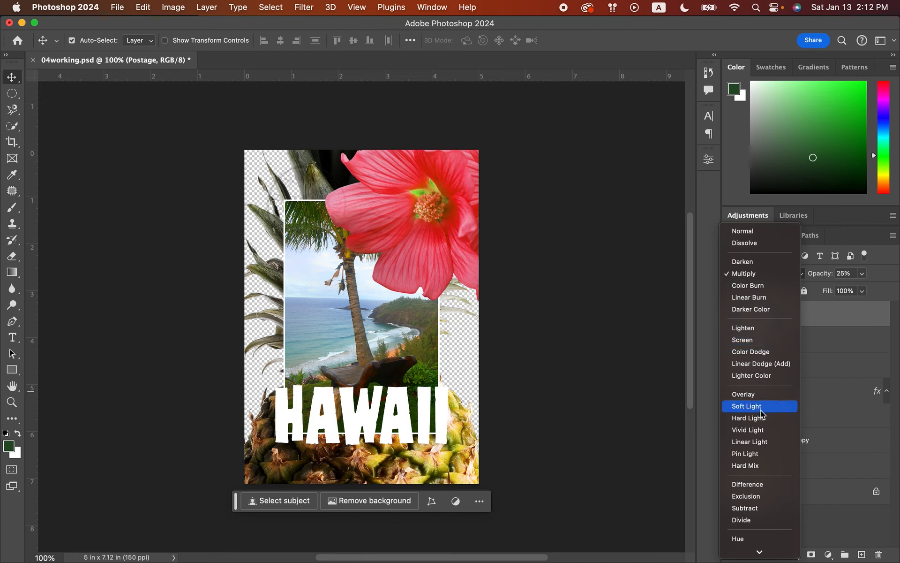
click(768, 276)
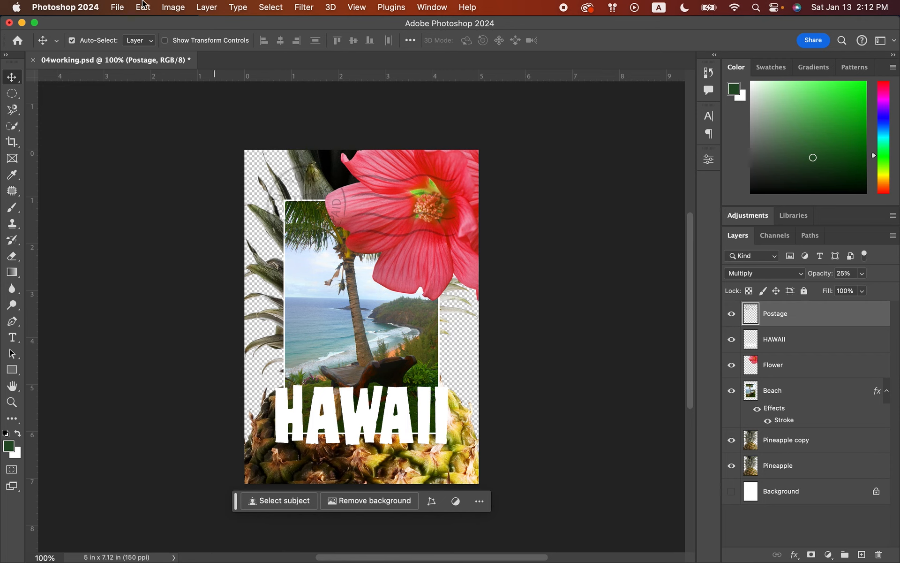
- Save the postcard document
click(123, 8)
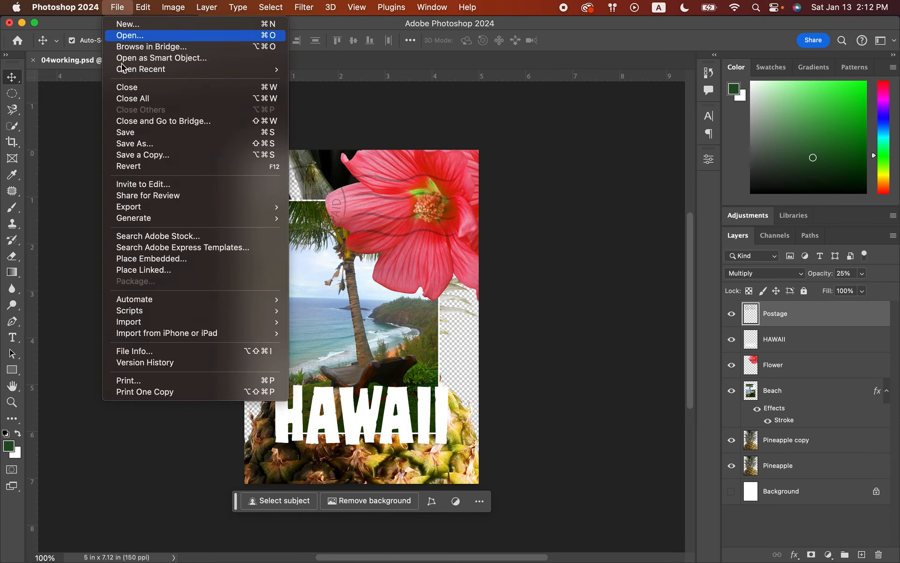
click(134, 133)
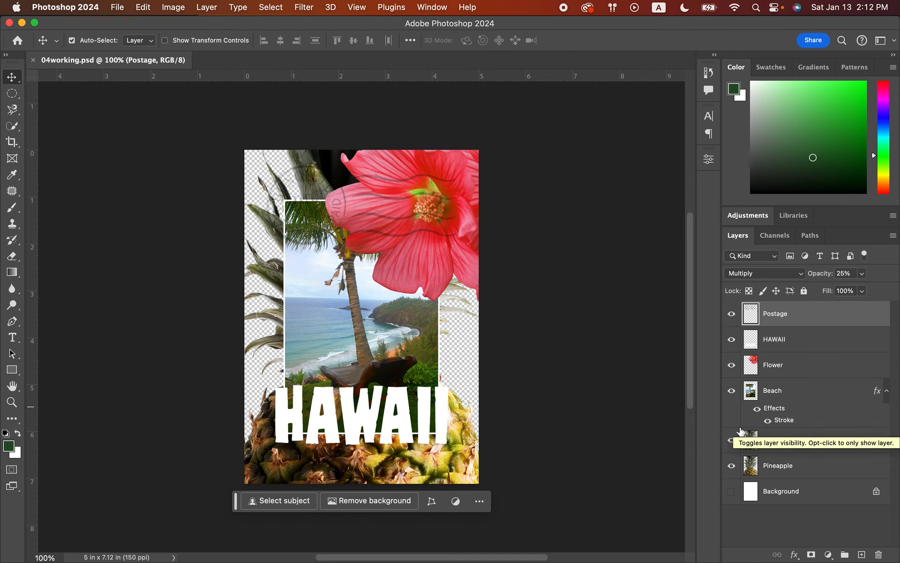
- Hide the Flower and HAWAII layers and start Free Transform on the Beach layer
click(732, 370)
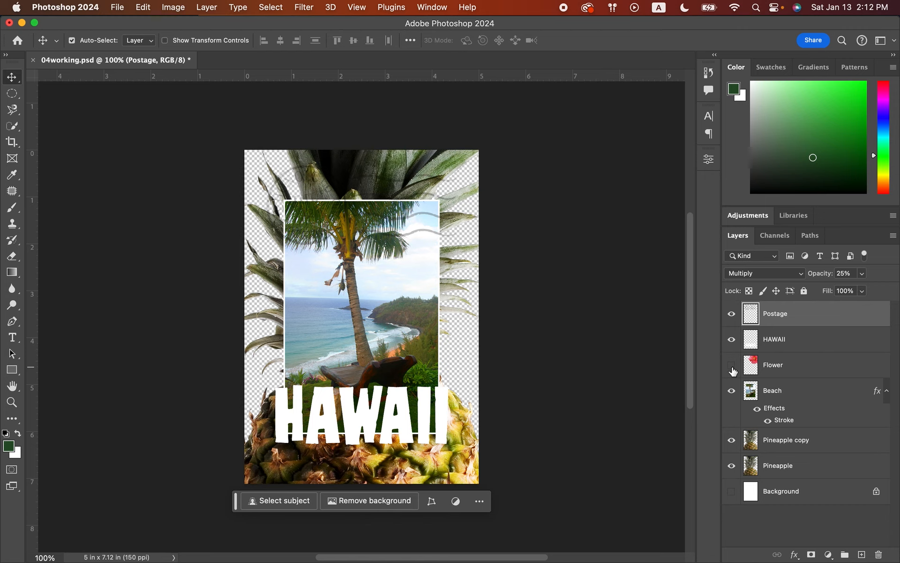
click(780, 396)
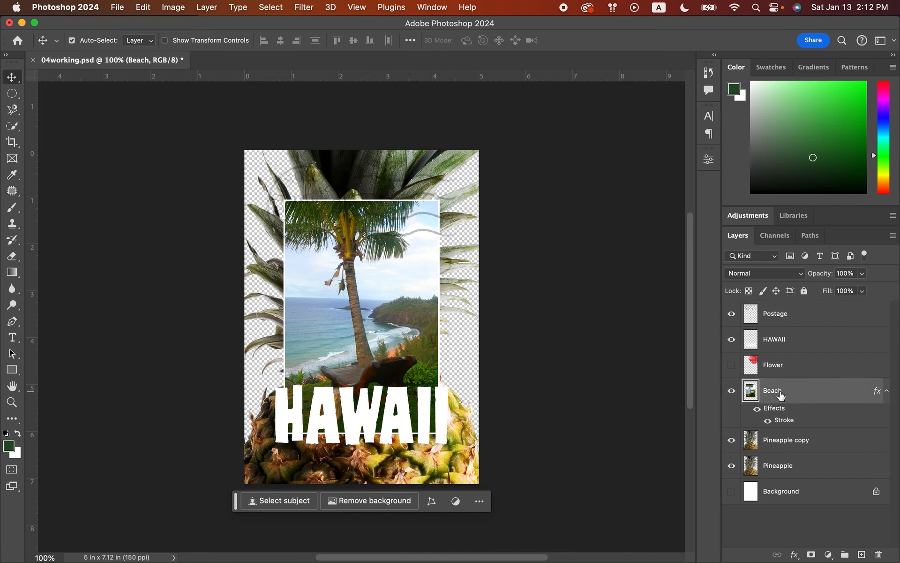
click(731, 339)
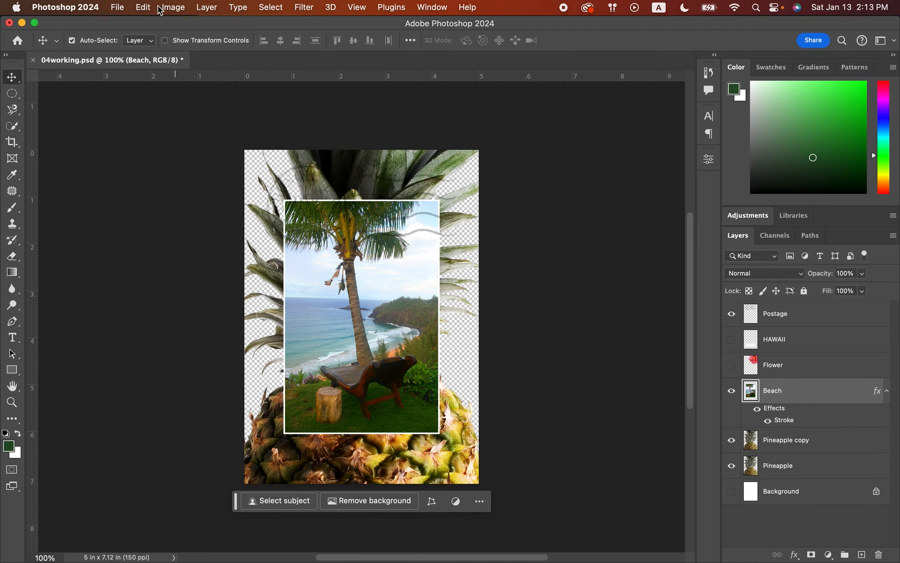
click(143, 8)
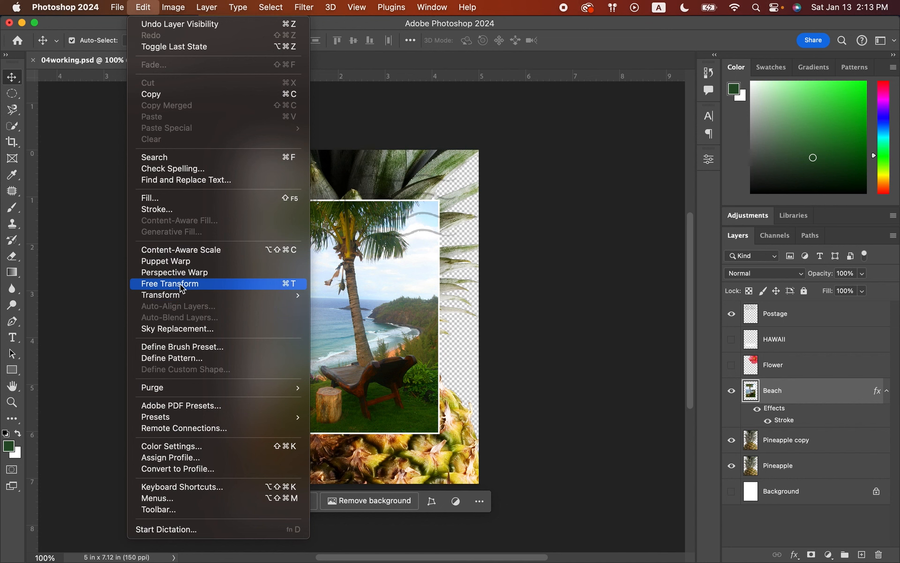
click(182, 286)
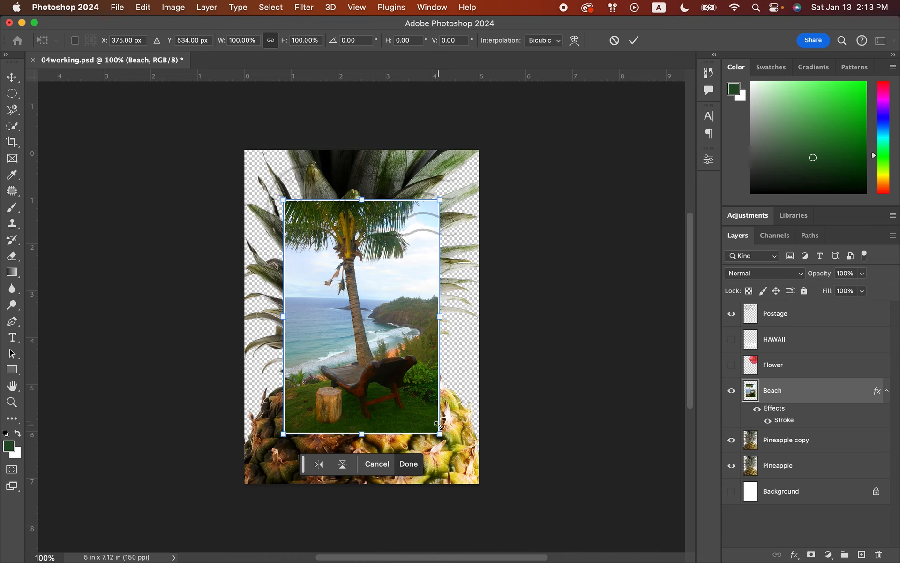
drag(440, 435, 377, 309)
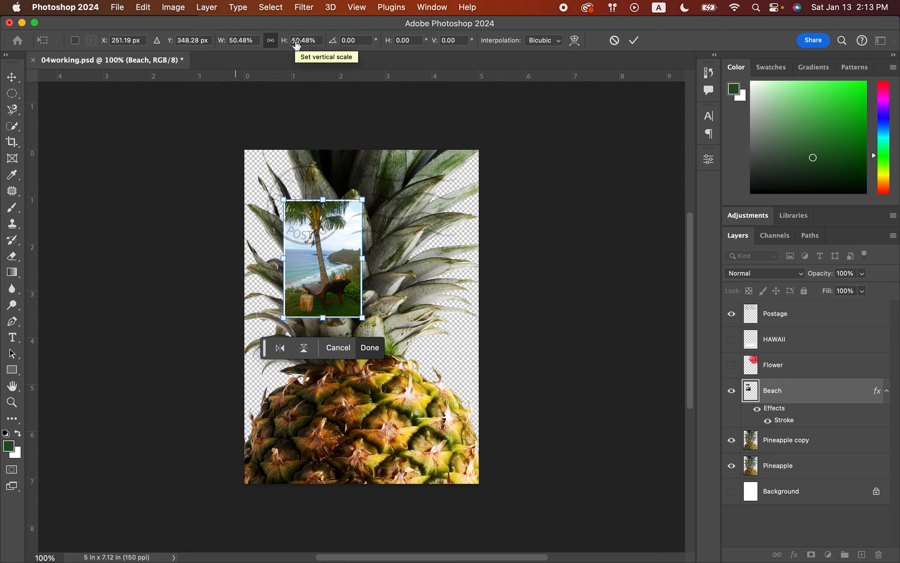
key(super+z)
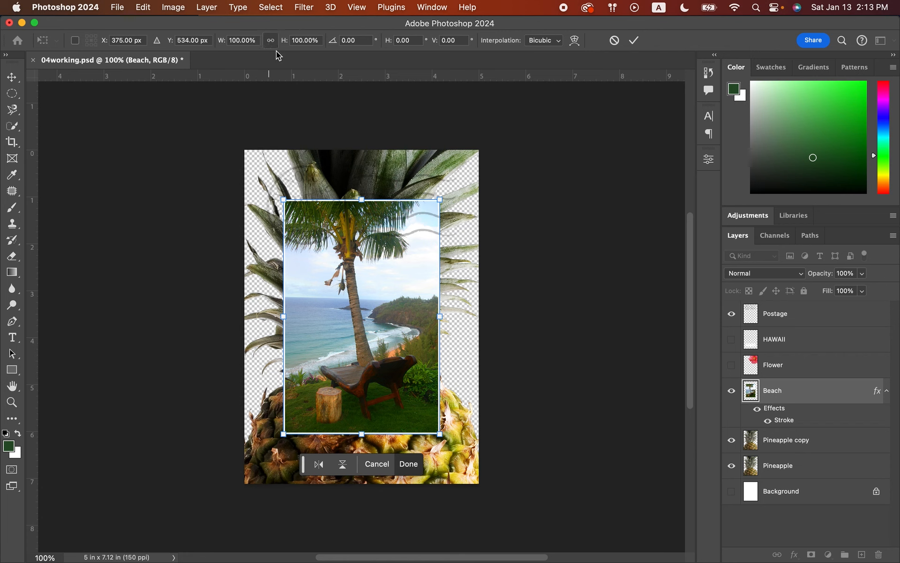
mouse_move(440, 435)
mouse_down()
mouse_move(437, 358)
mouse_move(449, 298)
mouse_move(440, 433)
mouse_up()
- Scale the Beach photo proportionally to about 50% towards its upper-left corner, rotate it 15 degrees, and apply the transformation
drag(441, 435, 371, 315)
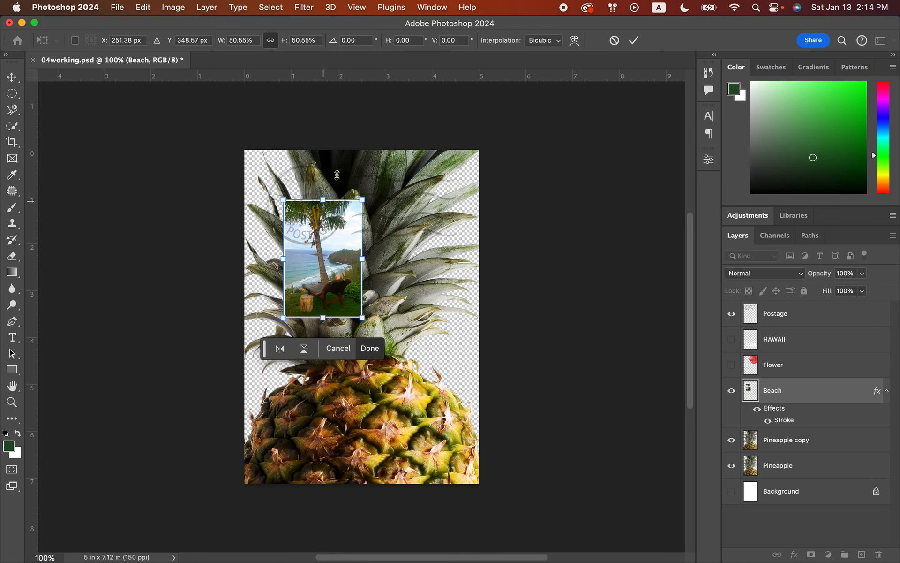
click(332, 41)
text(15)
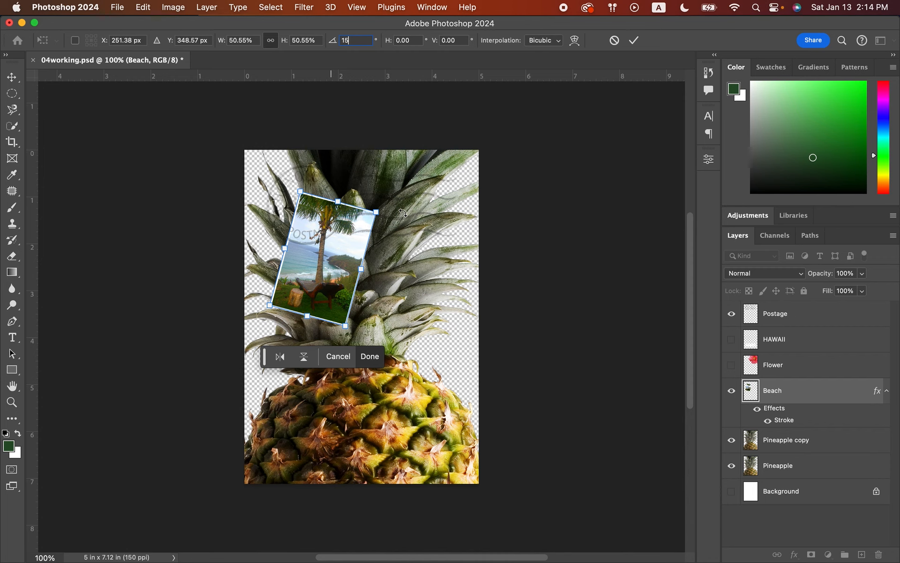
click(633, 43)
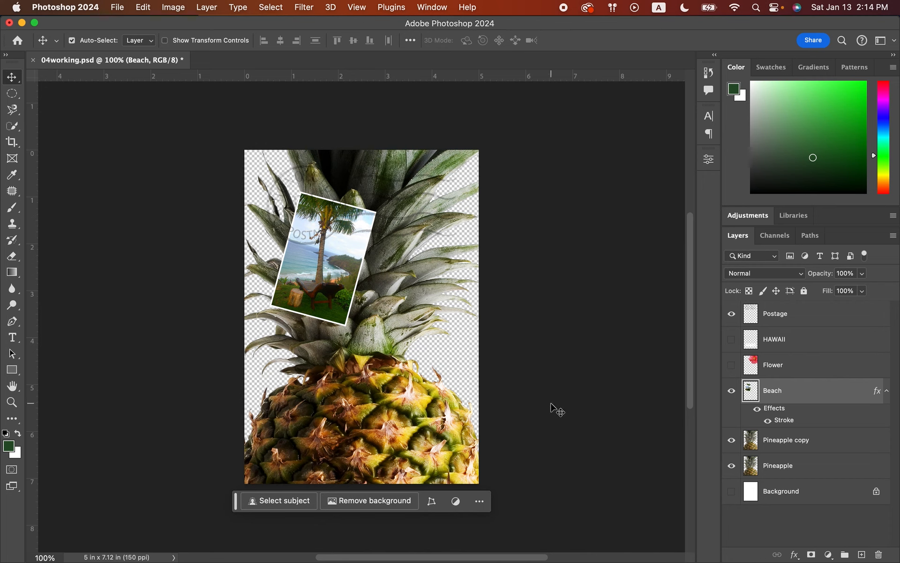
- Show the Flower layer, move the Beach photo slightly down and left beneath the flower, and save the document
click(731, 365)
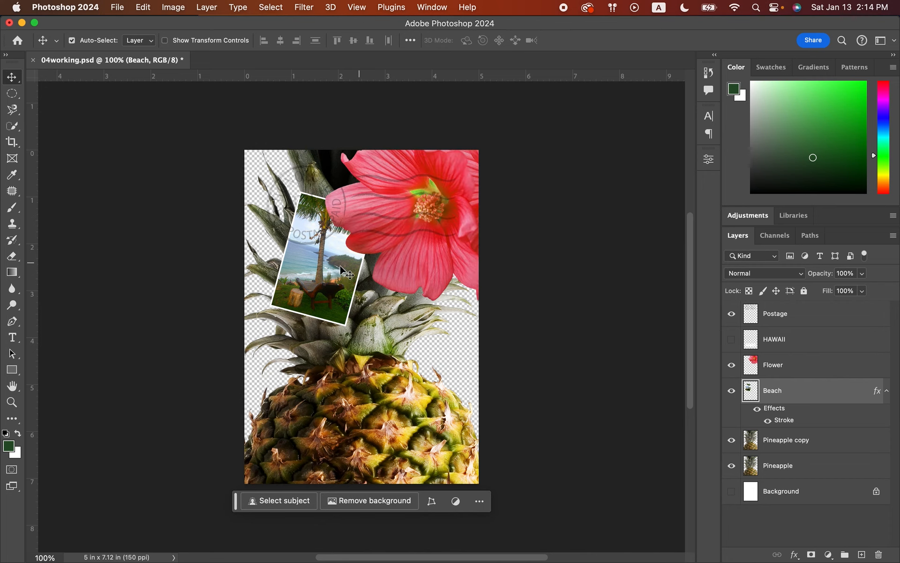
drag(331, 274, 331, 283)
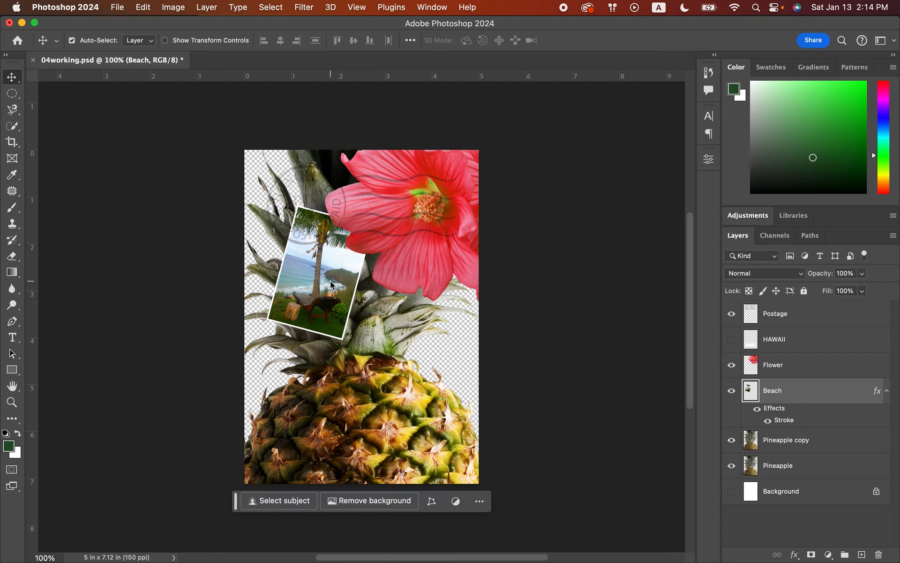
mouse_move(339, 287)
mouse_down()
mouse_move(328, 296)
mouse_move(336, 299)
mouse_up()
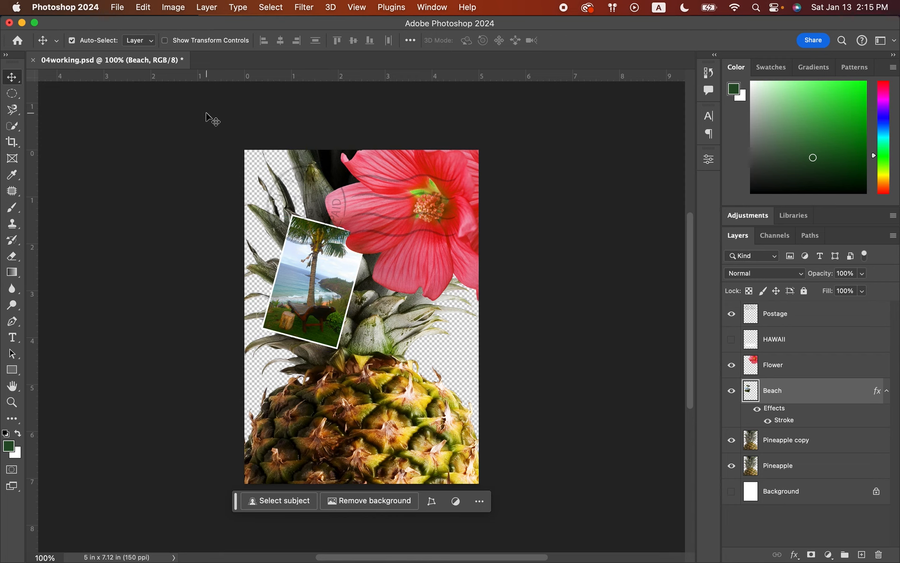
click(118, 7)
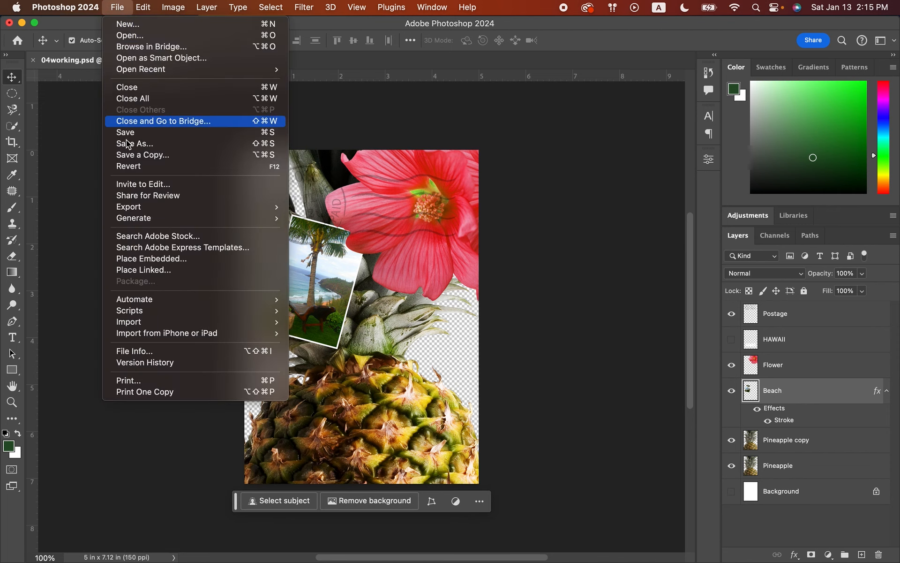
click(136, 132)
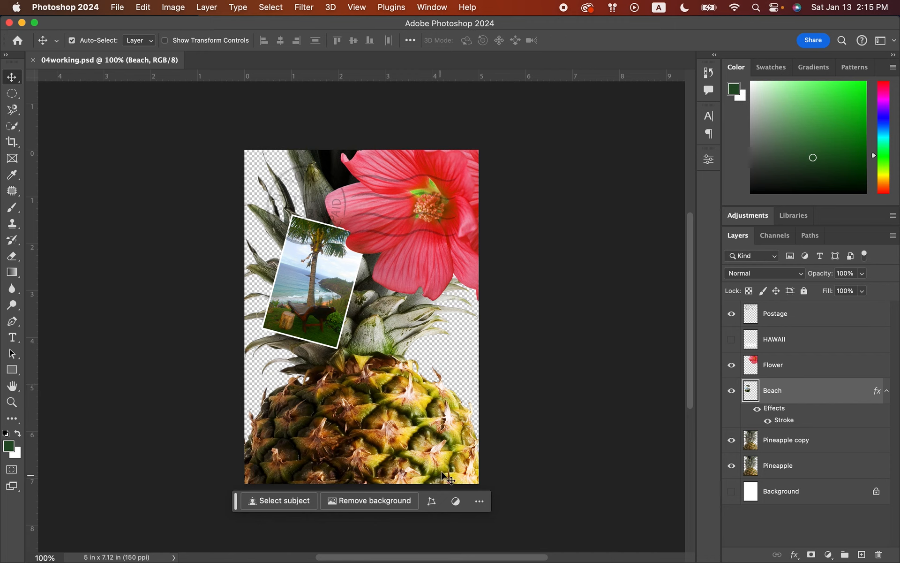
- Show the Background layer and add a new layer named Clouds directly above it
click(810, 498)
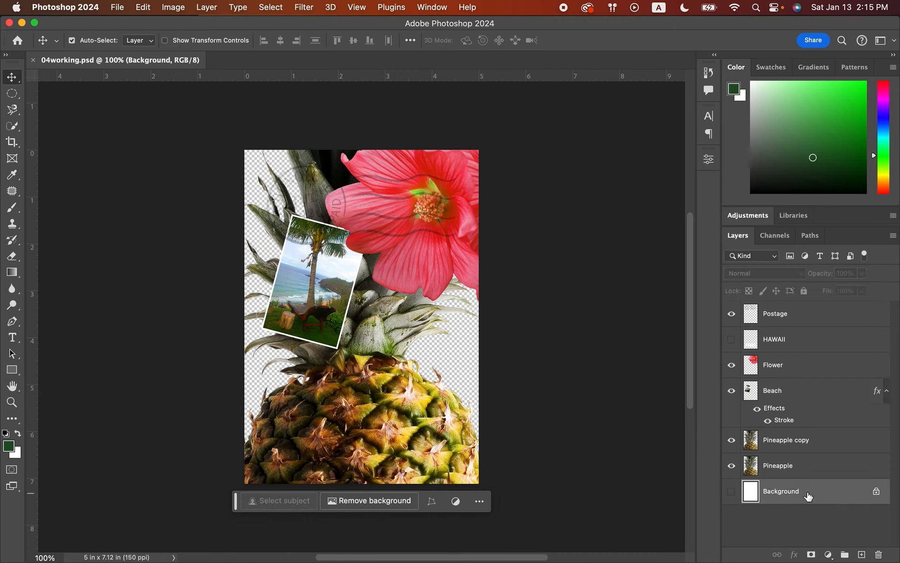
click(731, 492)
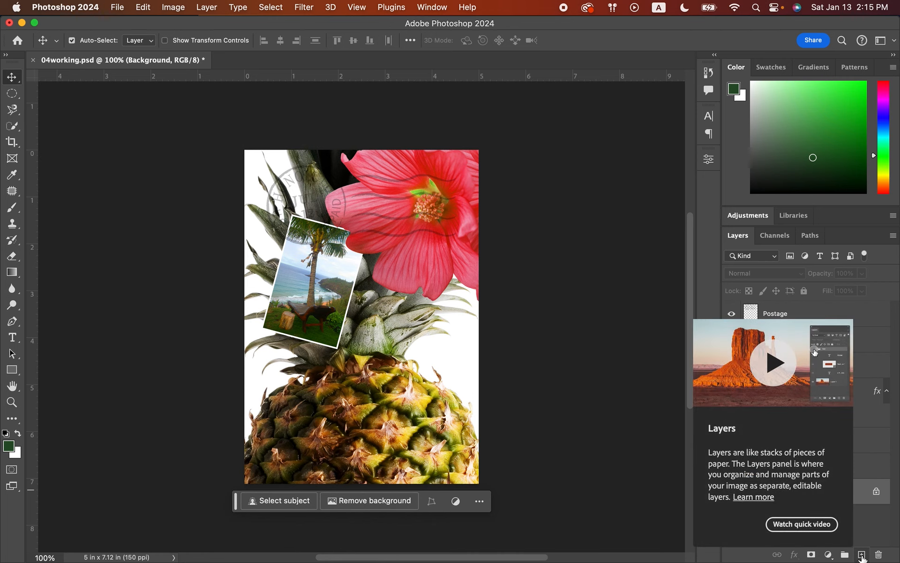
click(861, 555)
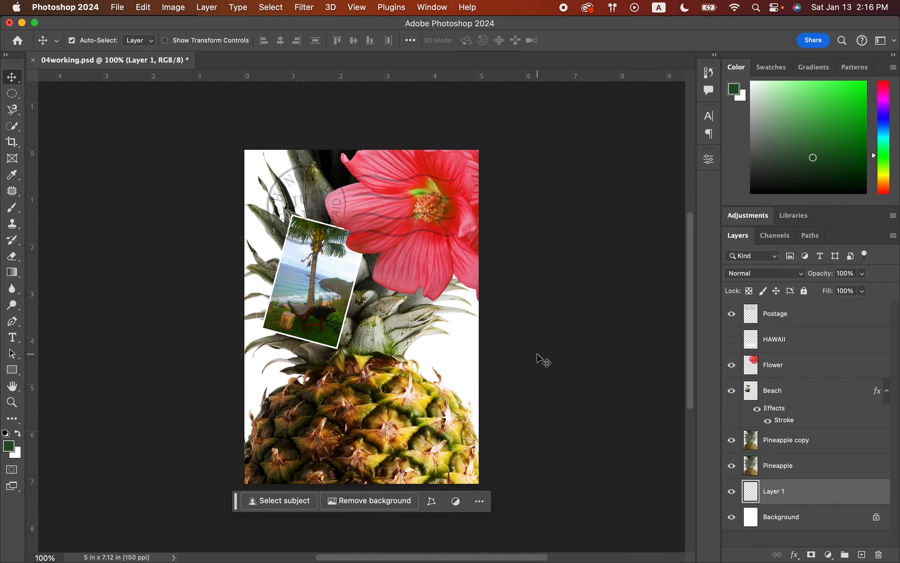
double_click(772, 492)
text(Cloudds)
key(BackSpace)
key(BackSpace)
text(s)
key(Return)
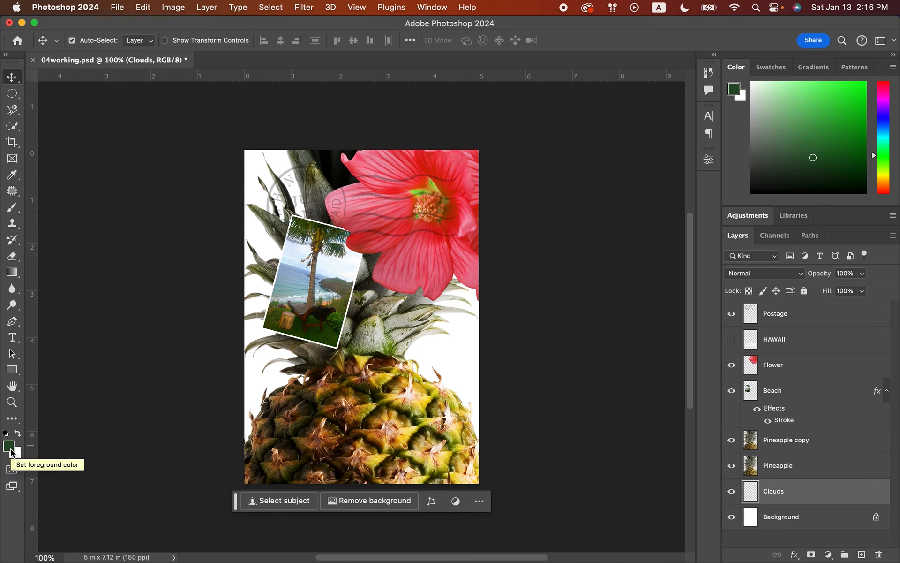
- Reset the foreground and background colors to their defaults, and set the foreground color to R 48, G 138, B 174
key(d)
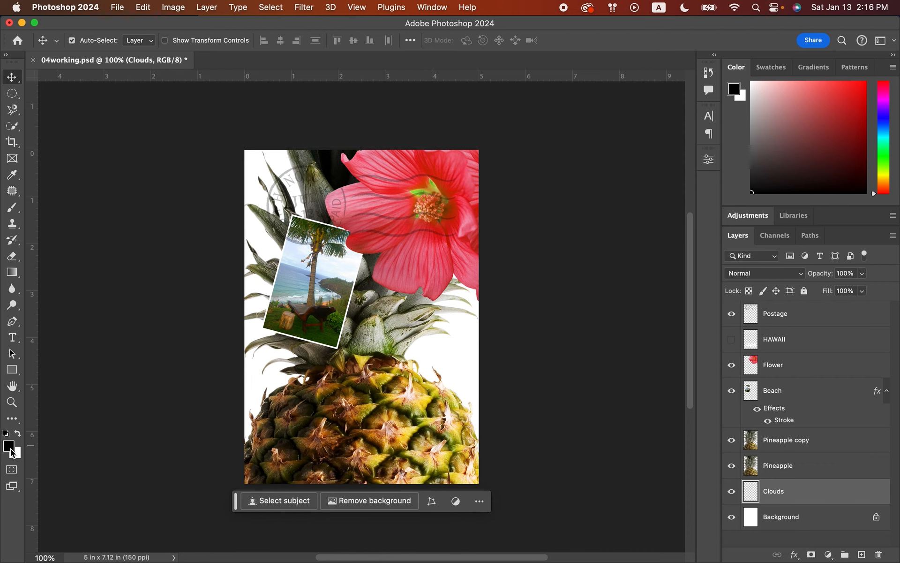
click(10, 447)
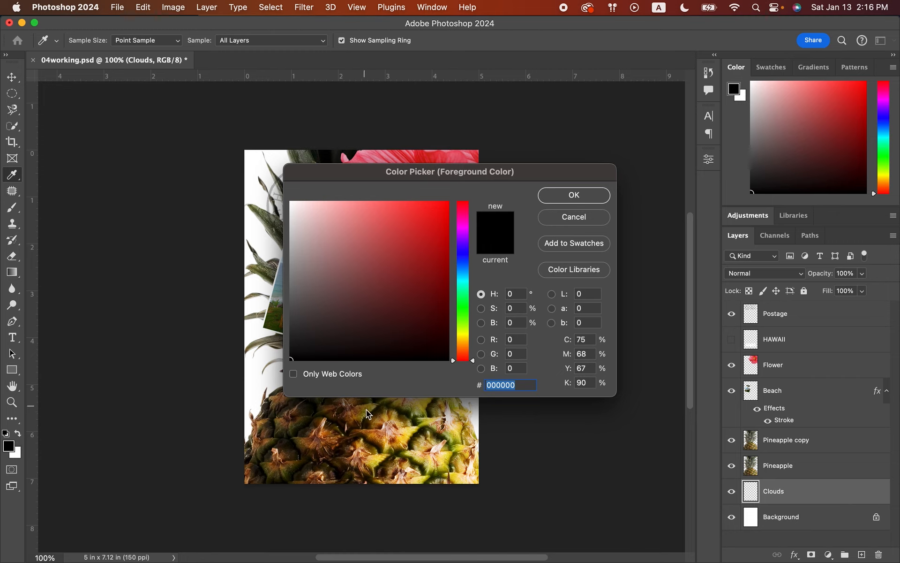
click(481, 339)
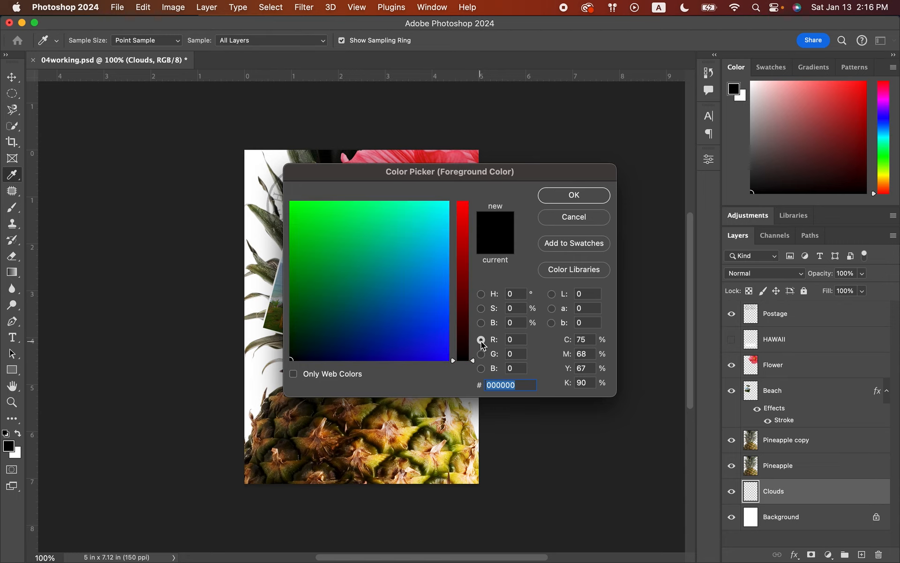
click(513, 339)
drag(513, 339, 506, 342)
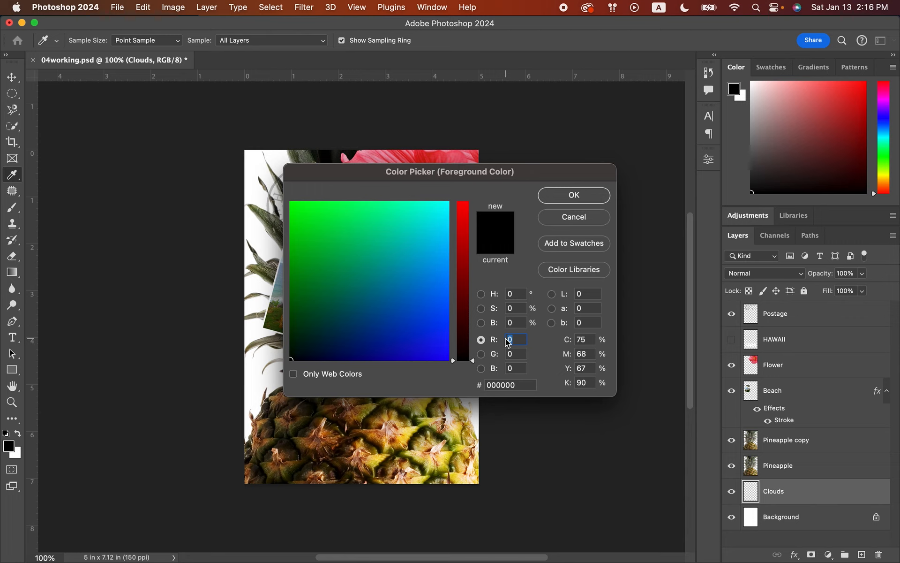
text(48)
click(509, 353)
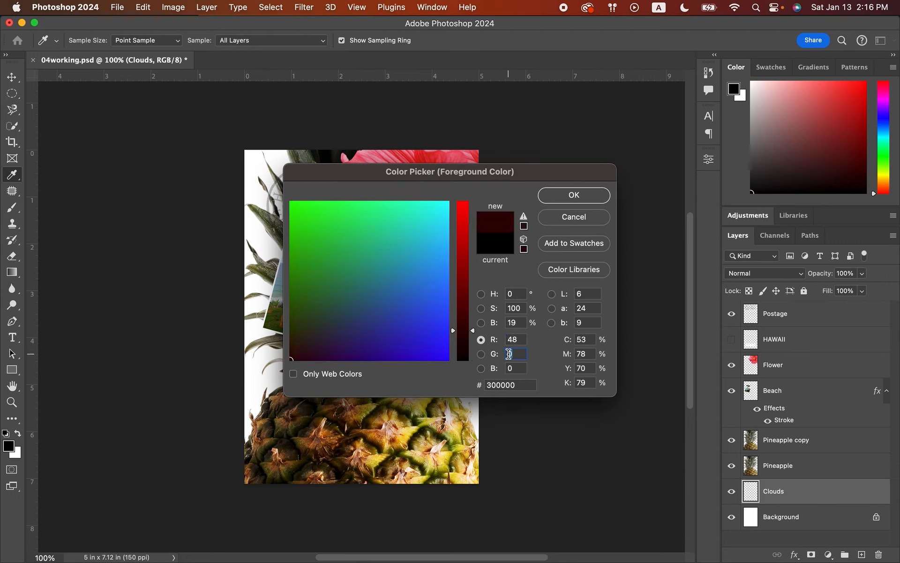
text(138)
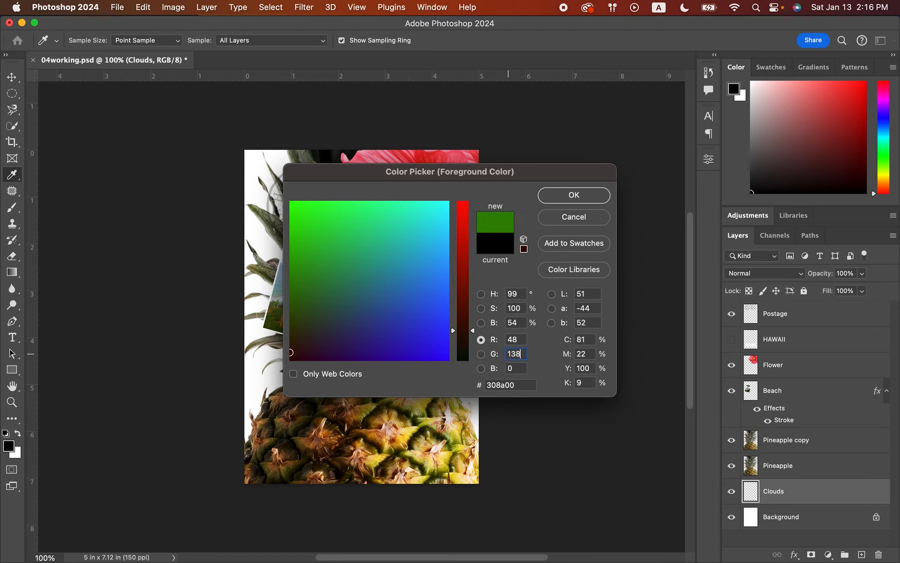
click(505, 368)
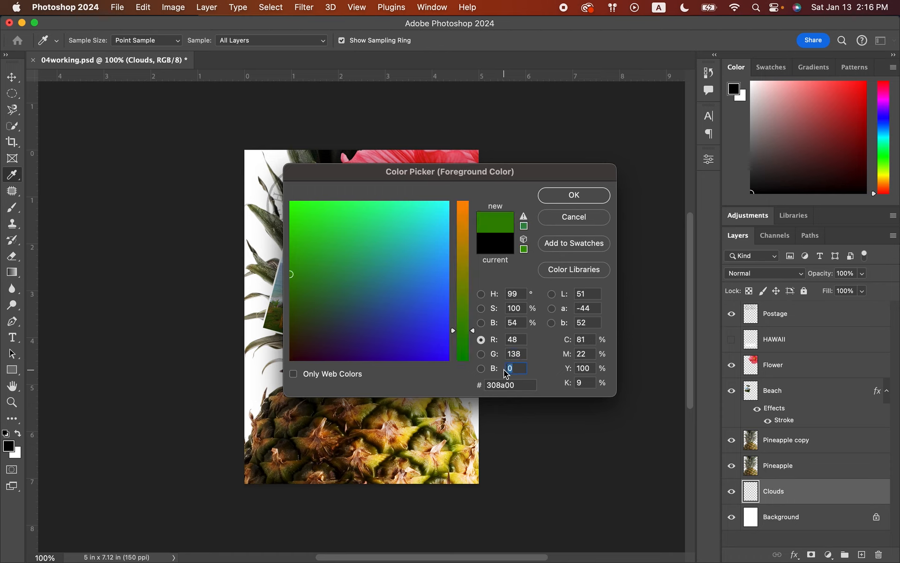
text(174)
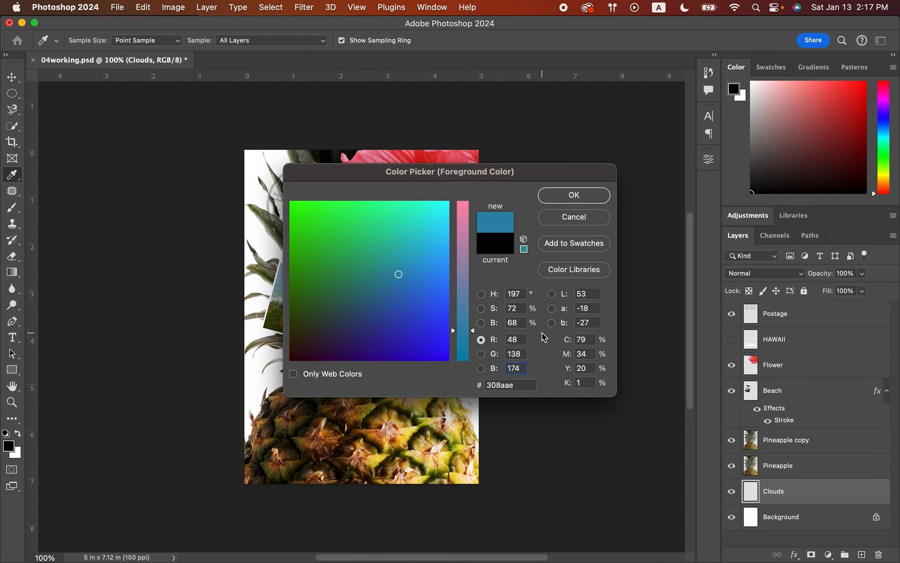
click(584, 193)
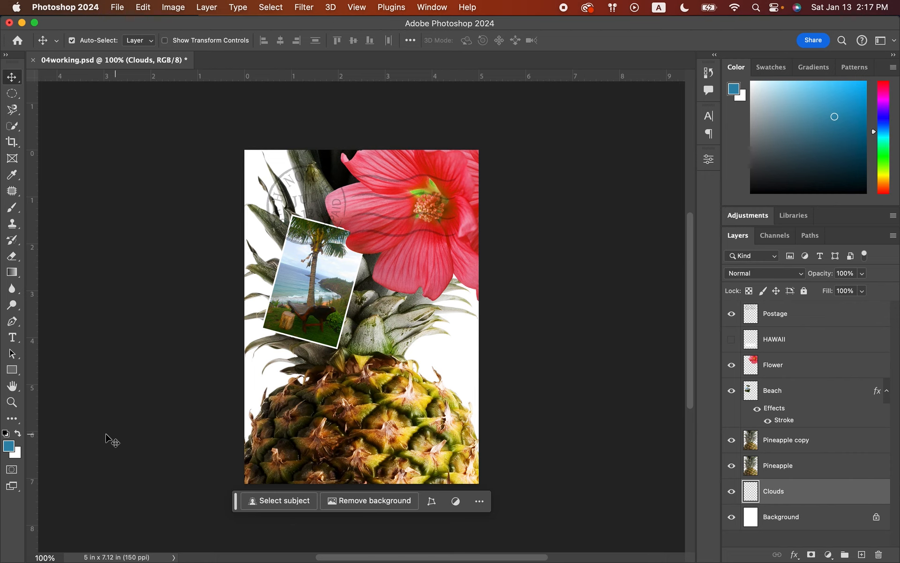
- Fill the Clouds layer using the Clouds render filter with white as the background color, and save the document
click(16, 453)
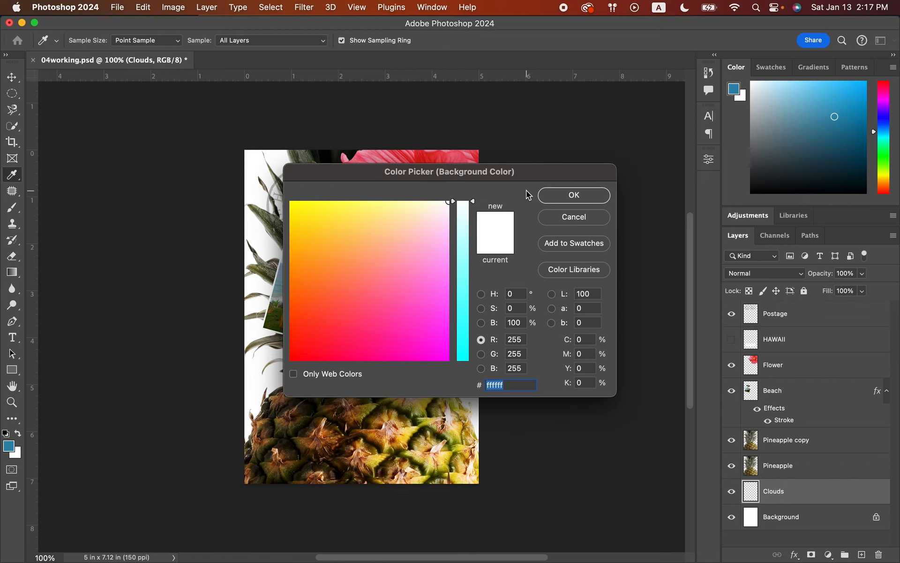
click(544, 198)
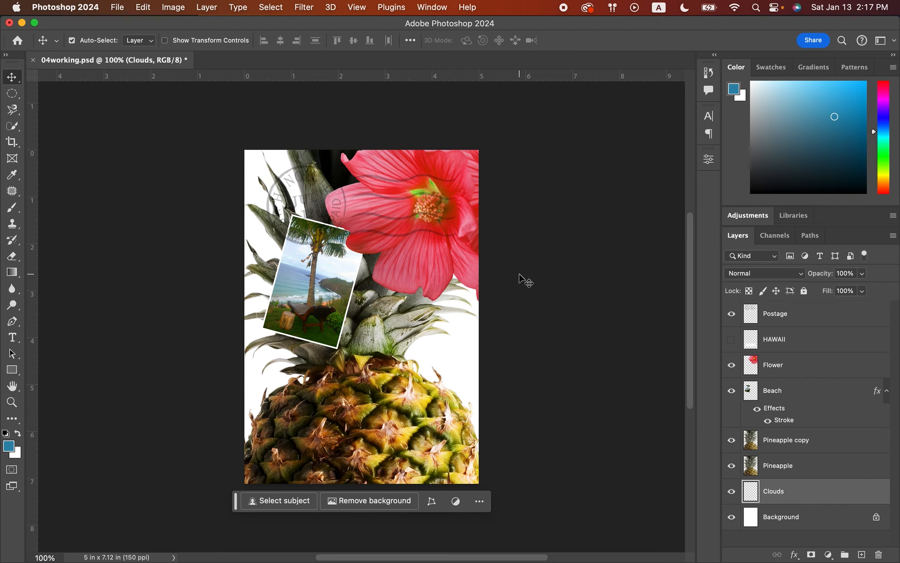
click(305, 8)
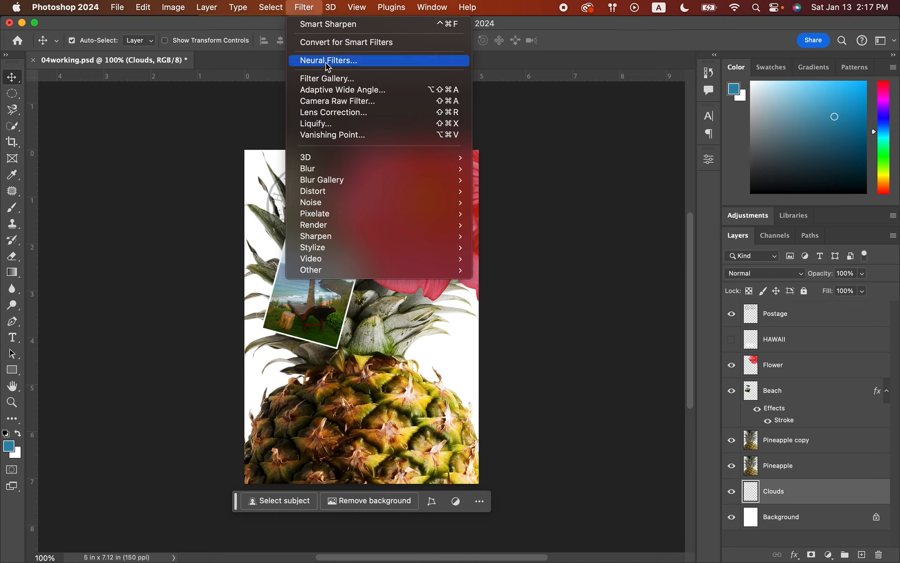
mouse_move(434, 227)
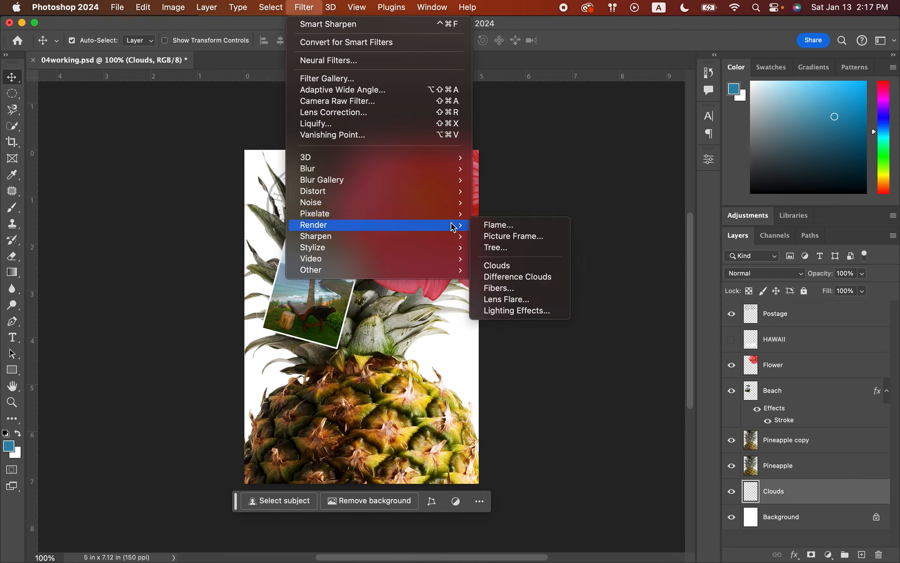
click(502, 266)
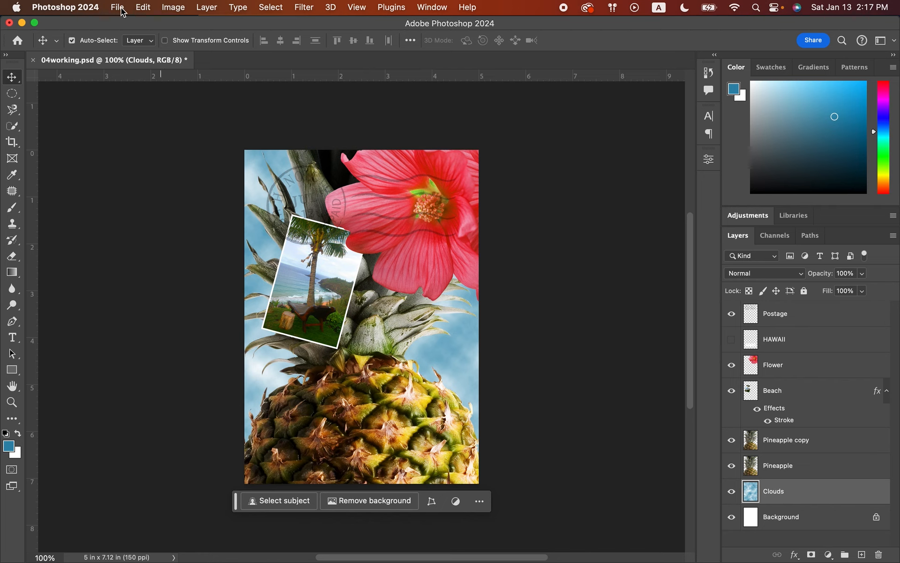
key(super+s)
- Place Flower2.psd from the Lesson04 folder in Finder above the Pineapple copy layer, and position it in the postcard's lower-left corner
click(806, 440)
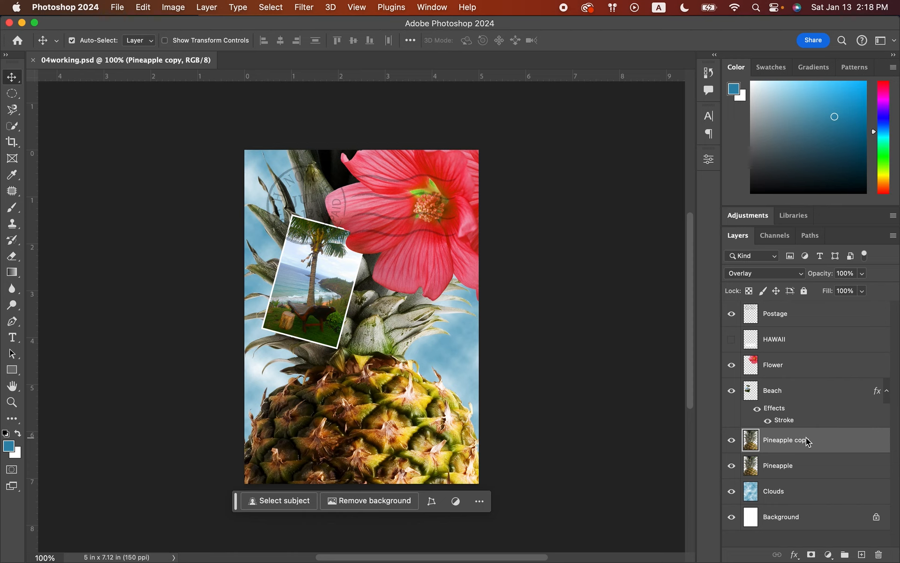
mouse_move(680, 558)
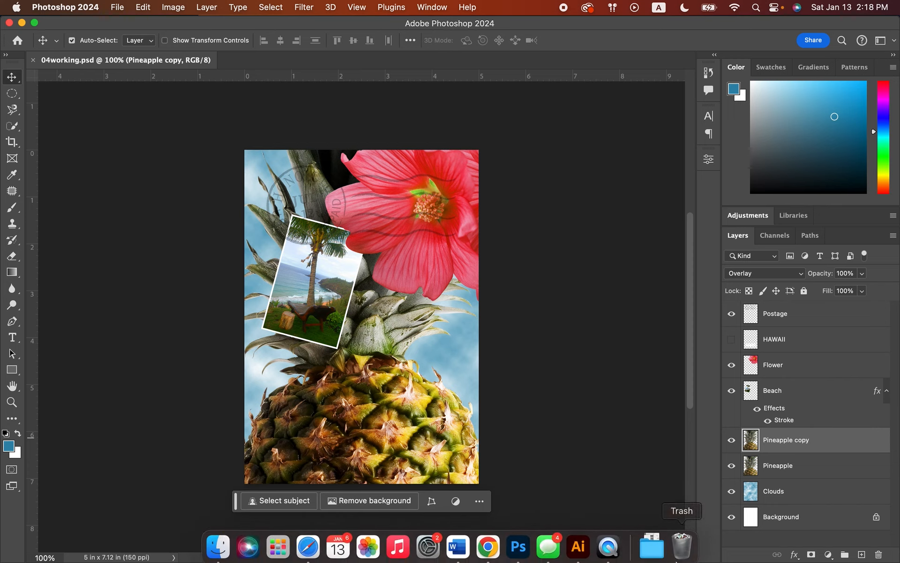
click(218, 541)
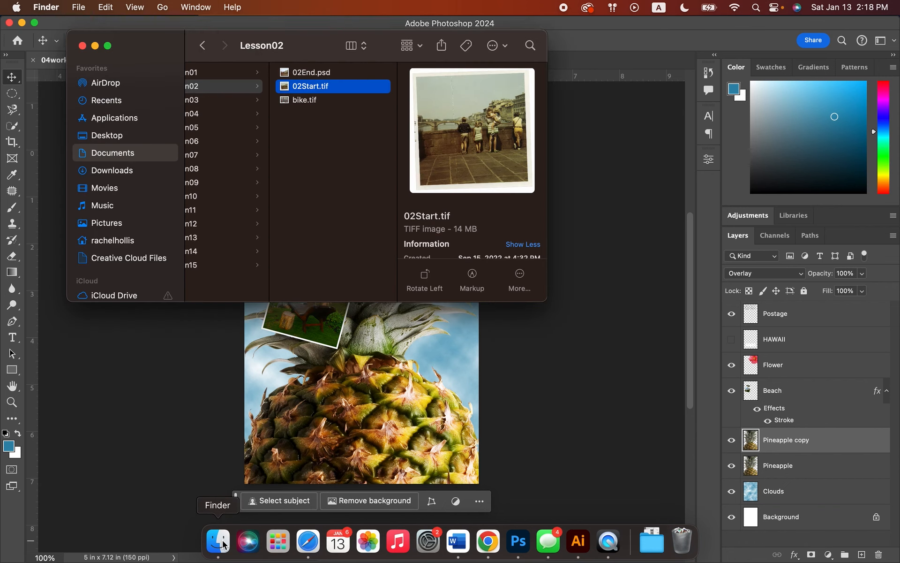
click(252, 112)
click(354, 143)
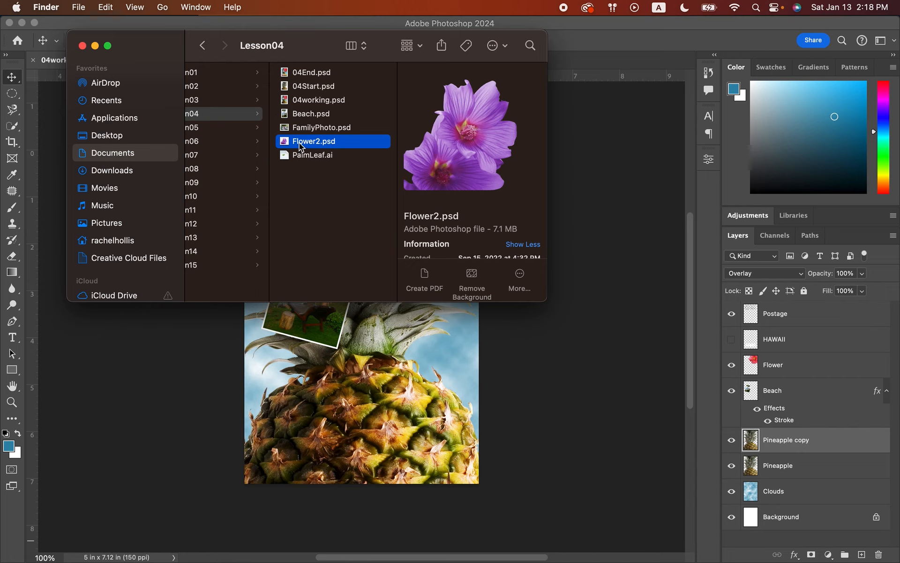
drag(300, 147, 387, 360)
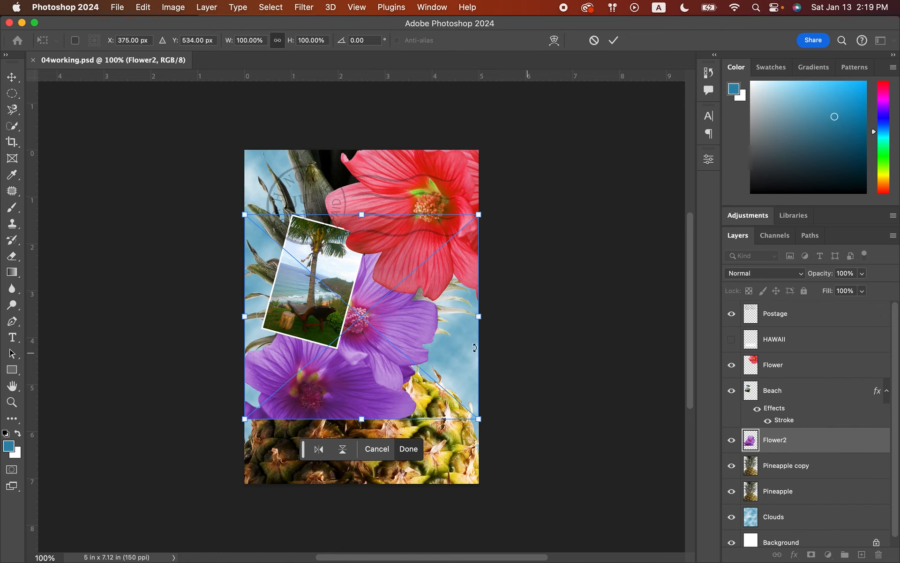
drag(365, 347, 291, 469)
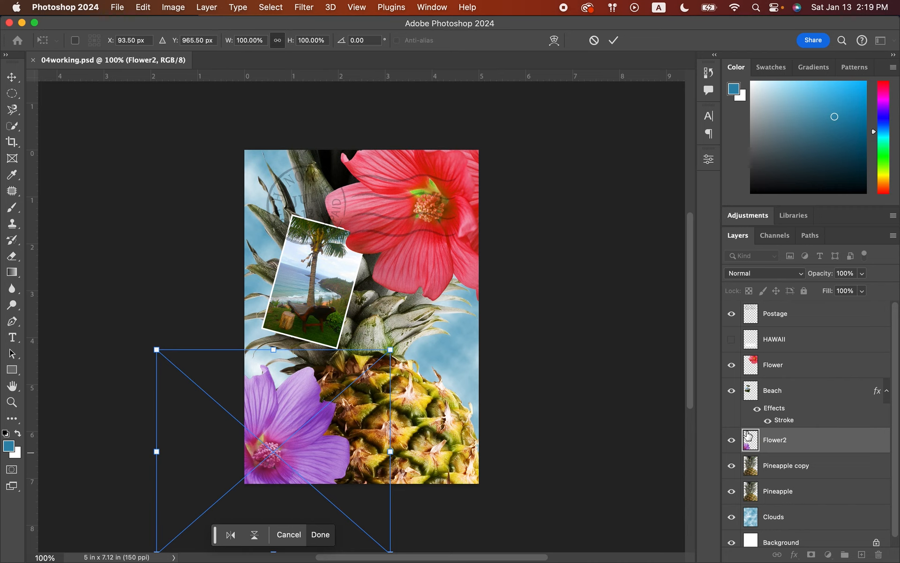
click(613, 40)
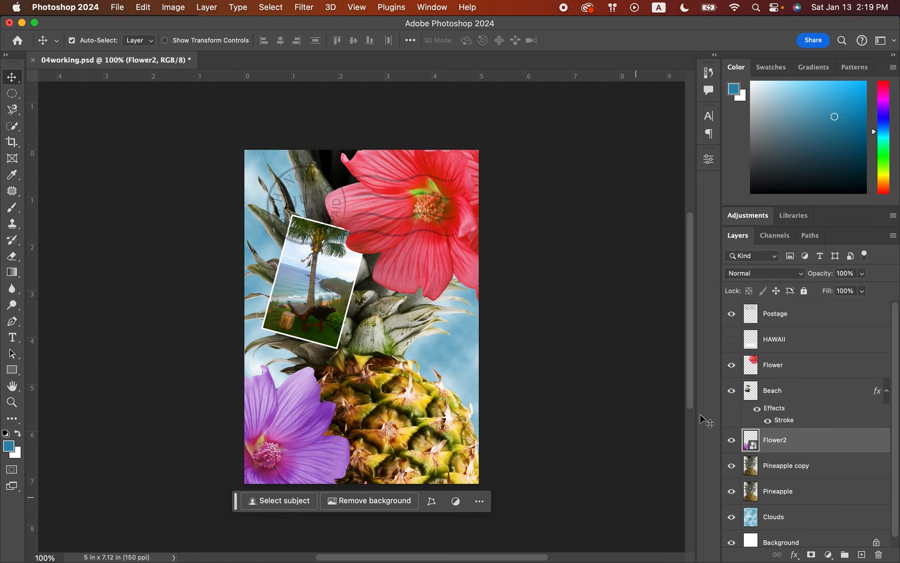
- Show the HAWAII layer and deselect all layers
click(732, 339)
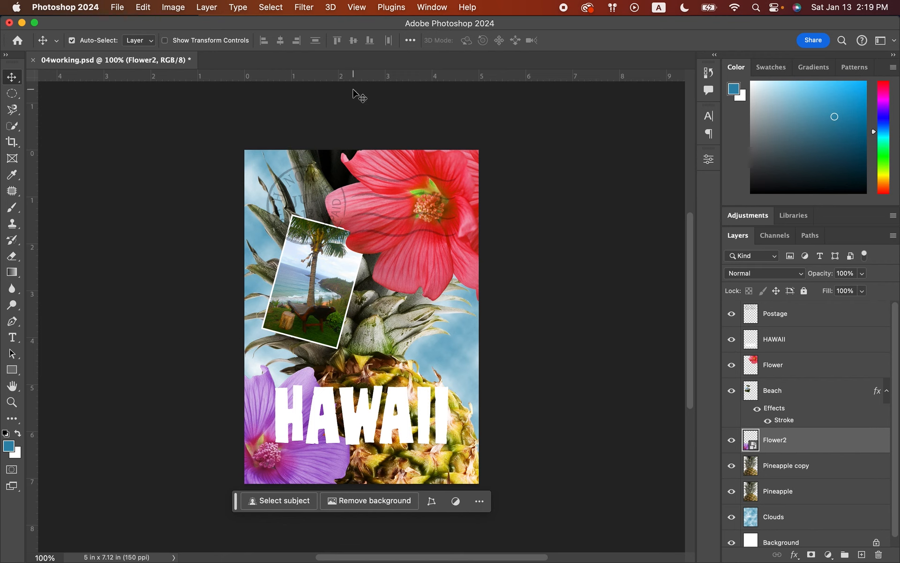
click(279, 10)
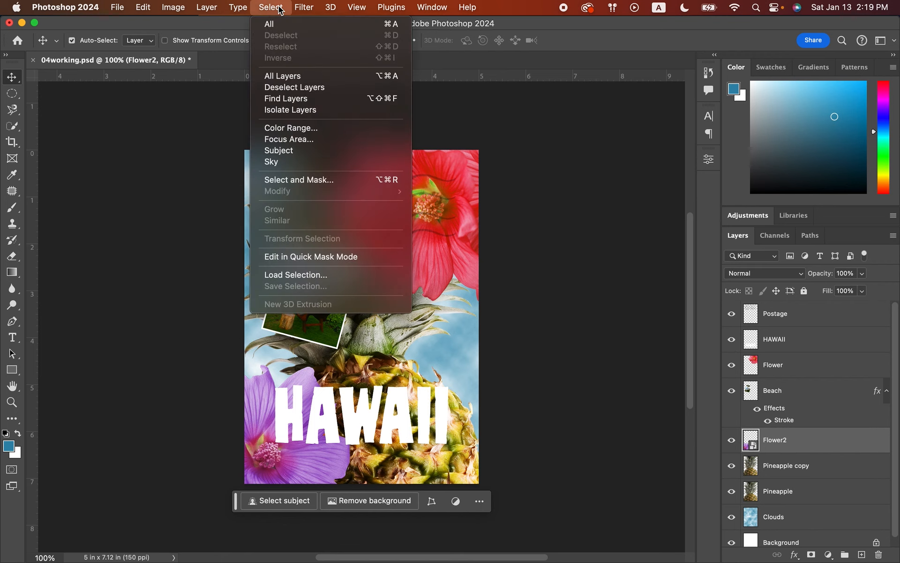
click(273, 89)
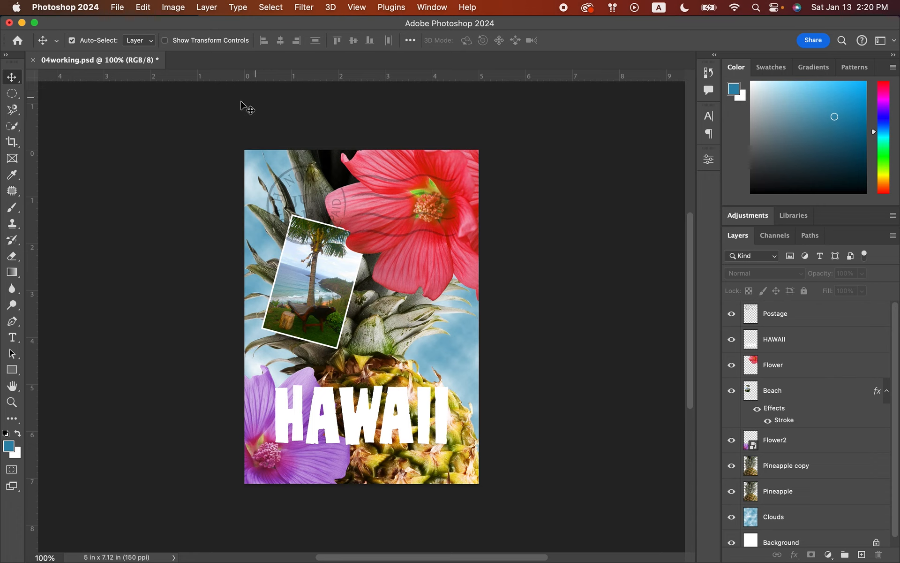
- Activate the Horizontal Type tool, open the character settings, and set the font to Birch Std Regular
click(16, 343)
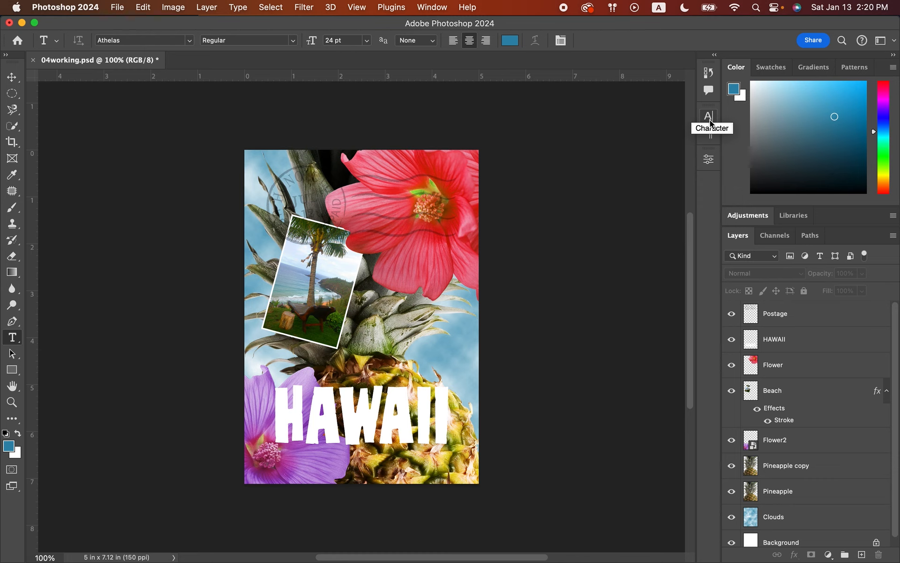
click(434, 7)
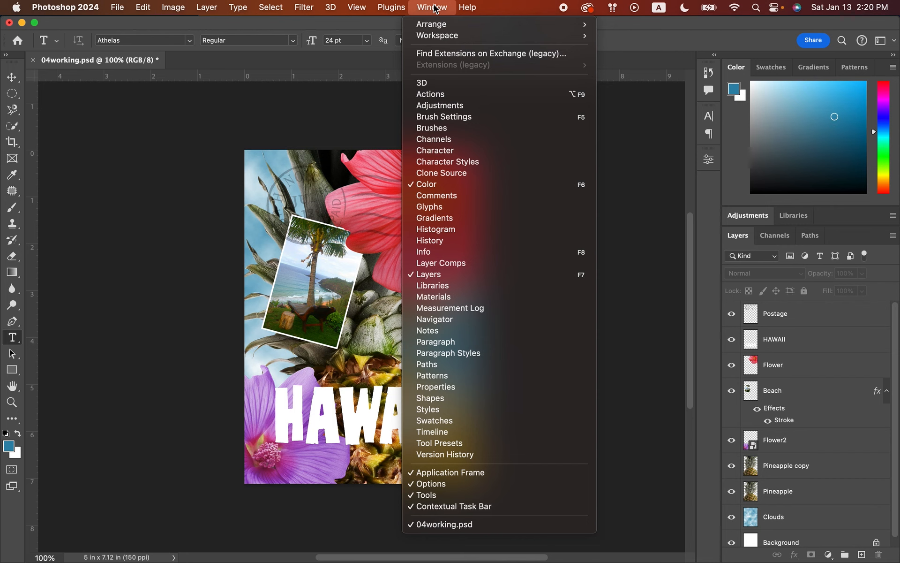
click(436, 151)
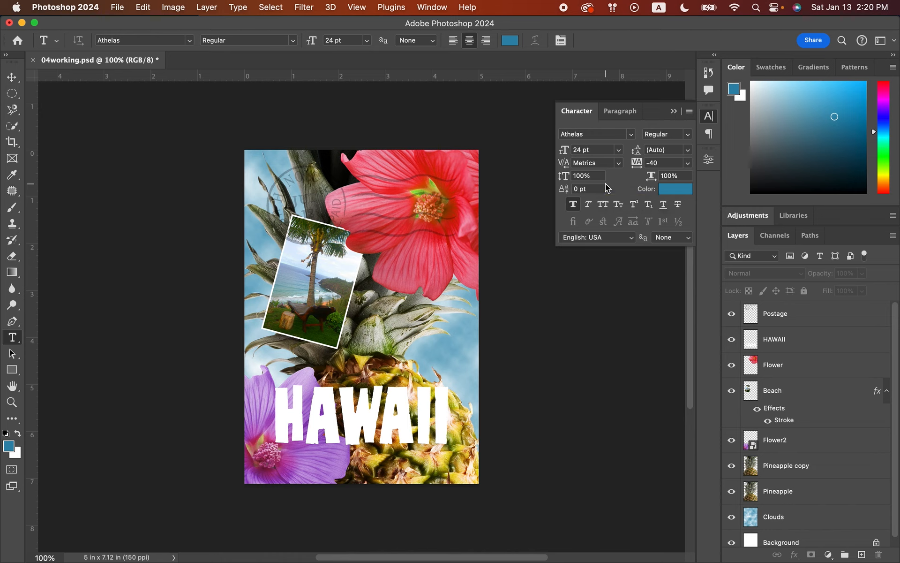
click(630, 134)
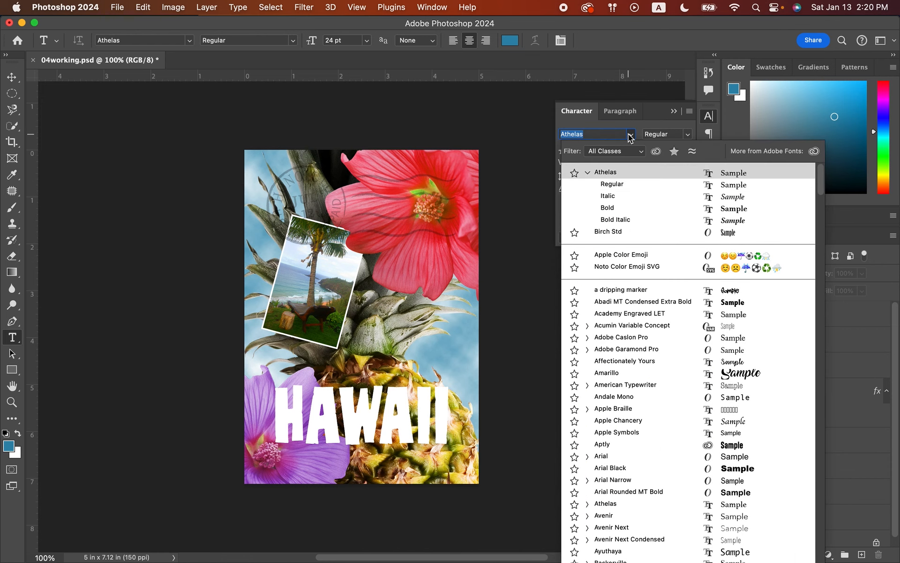
click(619, 232)
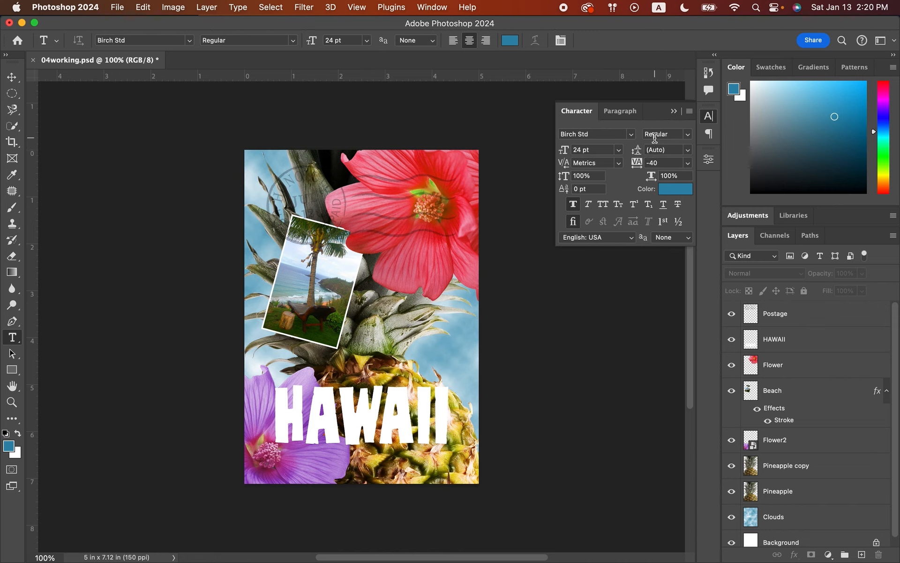
- Set the font size to 36 pt and the tracking to 250
drag(562, 153, 569, 154)
drag(636, 167, 646, 167)
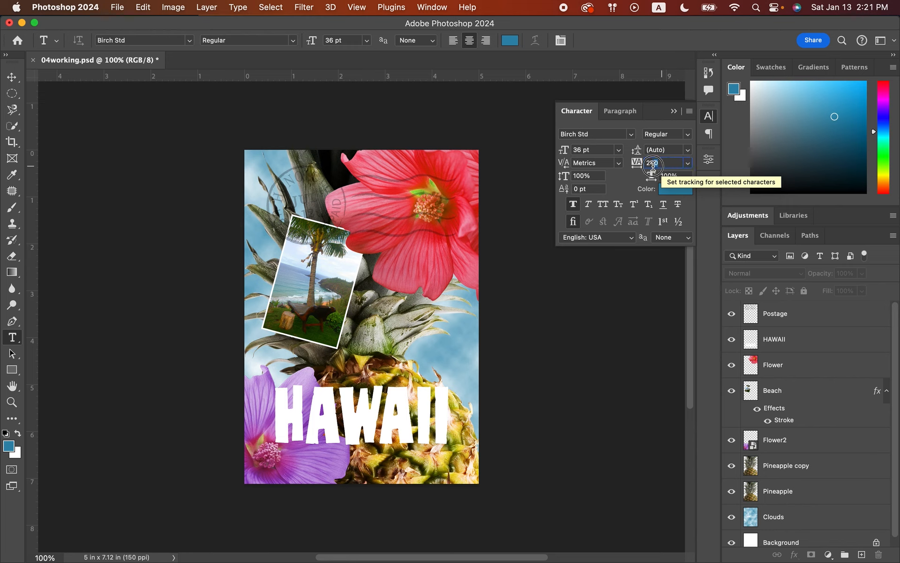
click(642, 167)
text(250)
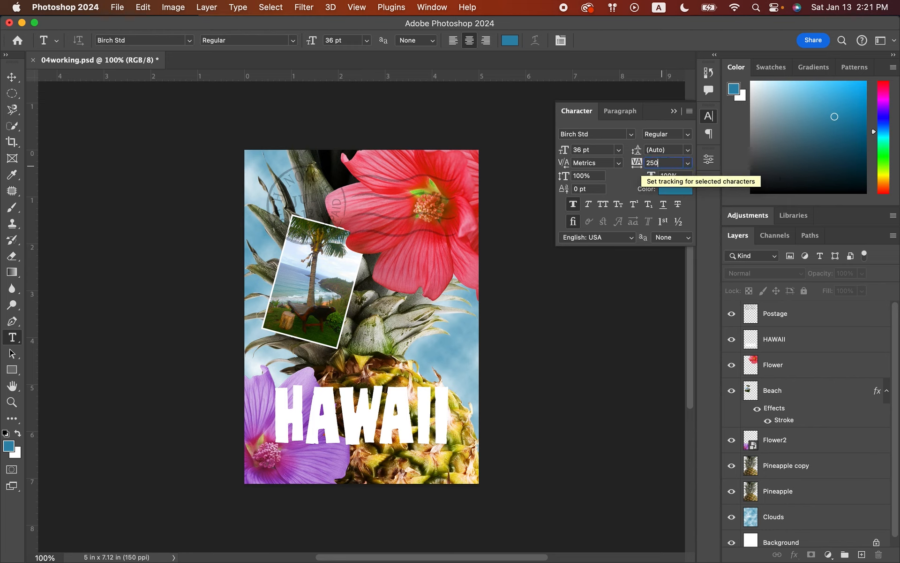
key(Return)
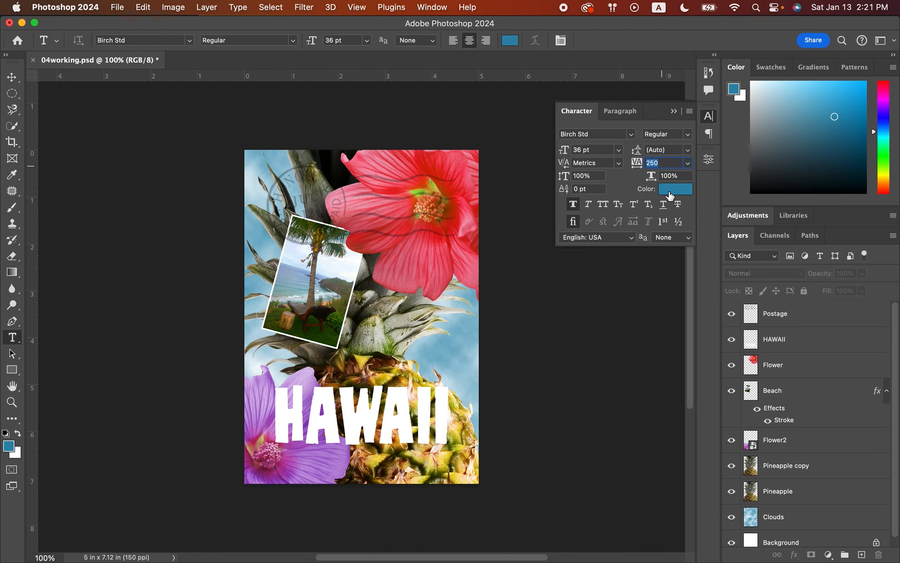
- Set the text color to a dark green, R 48, G 130, B 39
click(669, 189)
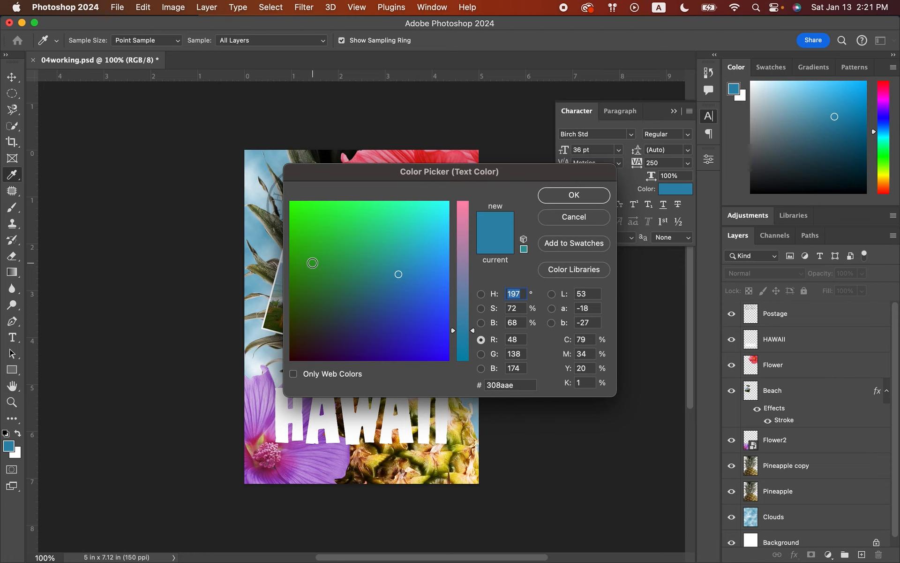
click(312, 263)
drag(312, 263, 315, 279)
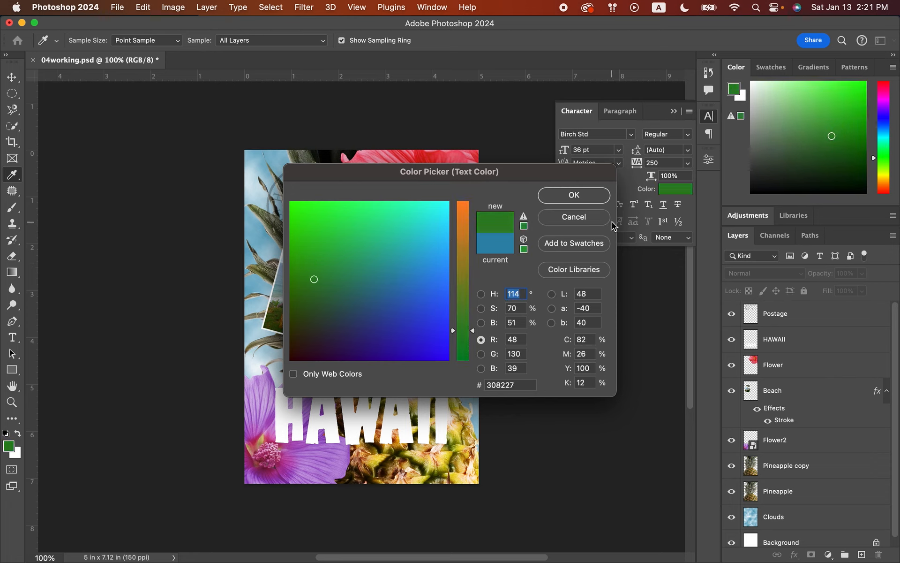
click(574, 195)
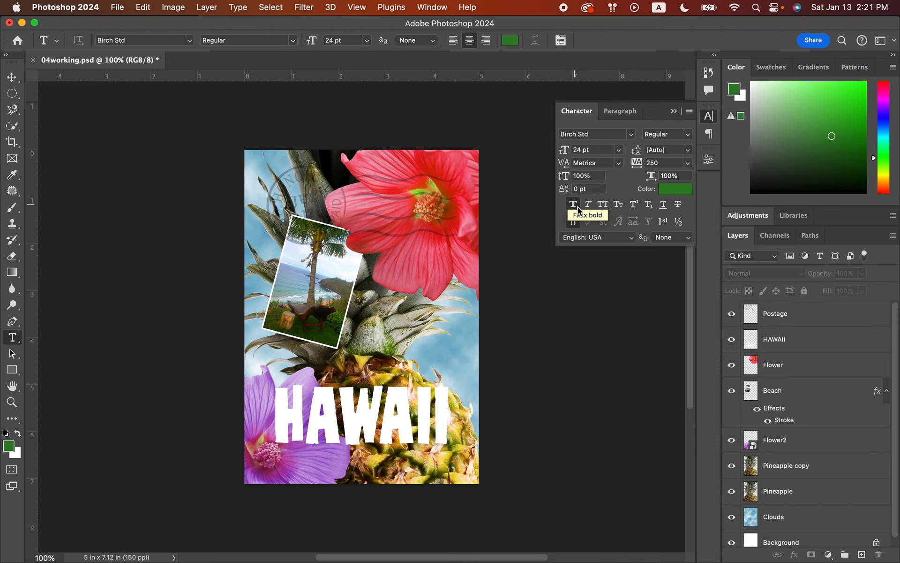
- Apply Faux Bold and All Caps to the type settings, and set the anti-aliasing method to Crisp
click(574, 206)
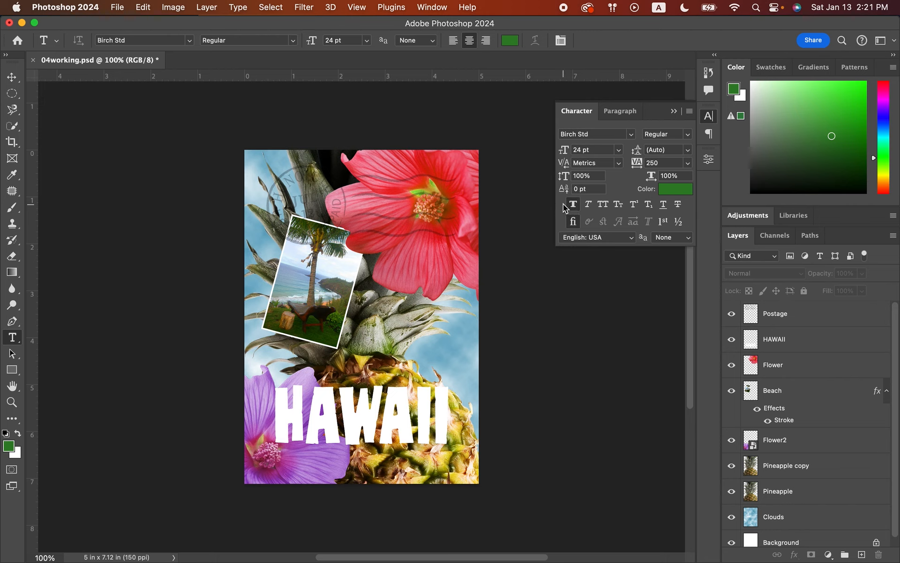
click(603, 206)
click(671, 239)
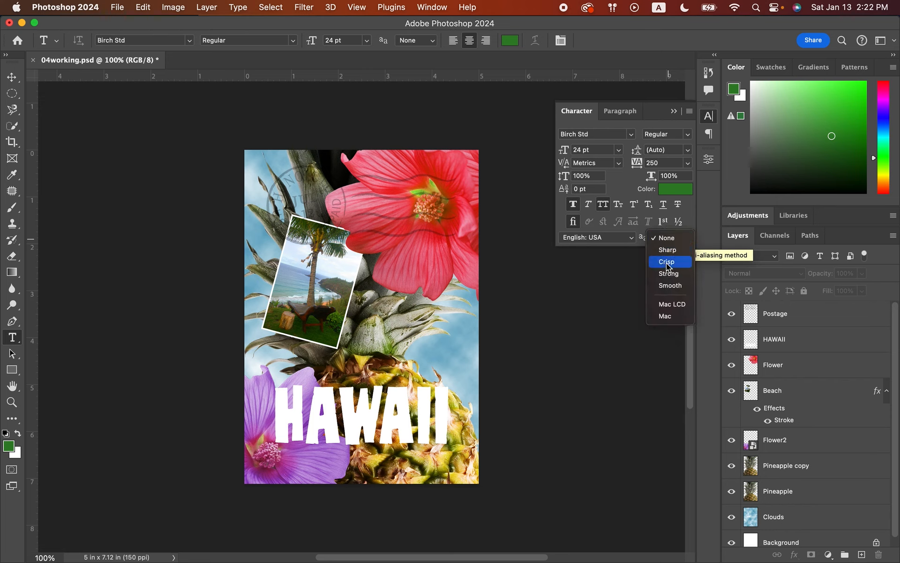
click(666, 261)
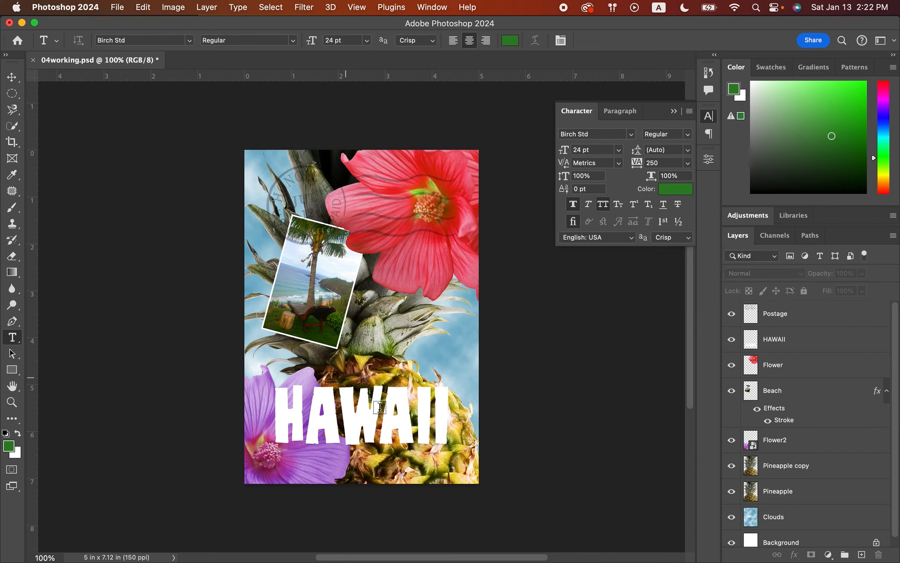
- Add the text "Island Paradise" and center it beneath the word HAWAII
click(277, 453)
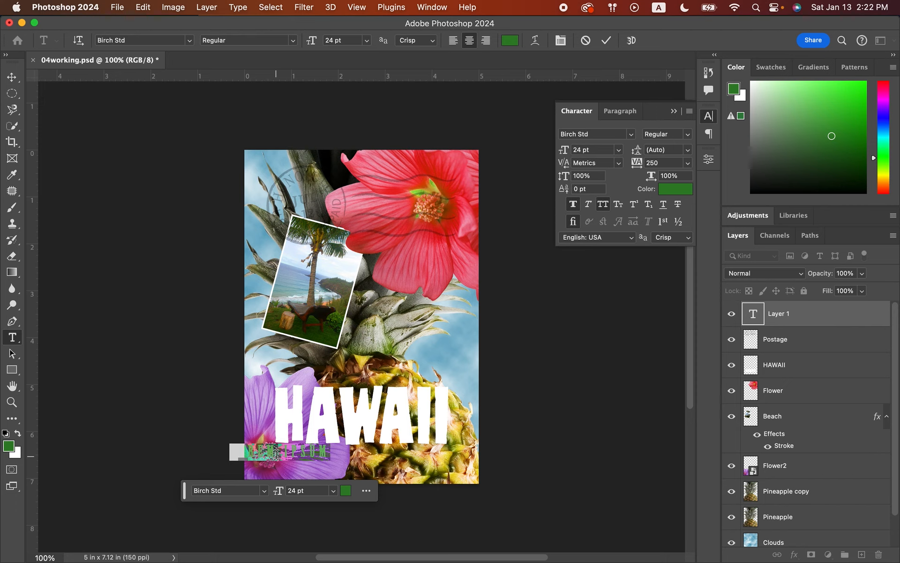
text(Island )
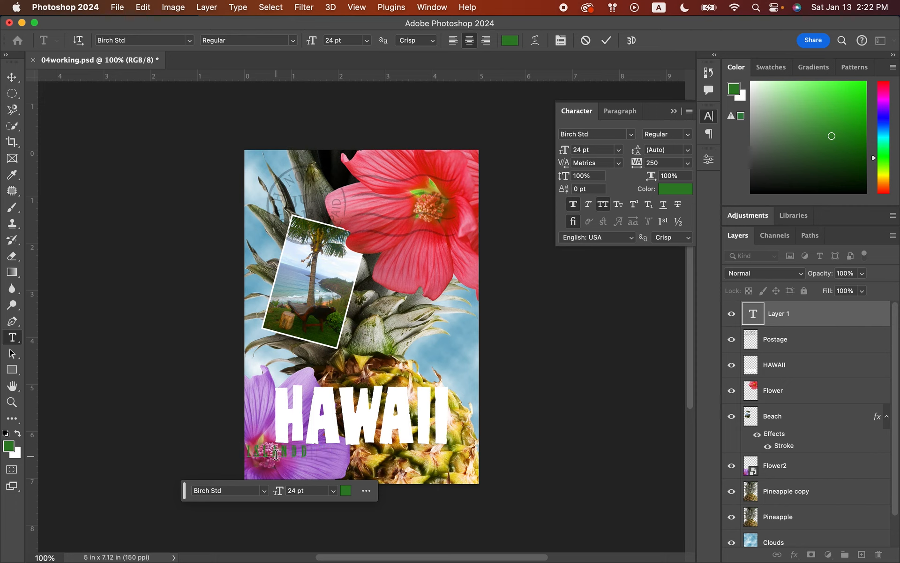
text(Paradise)
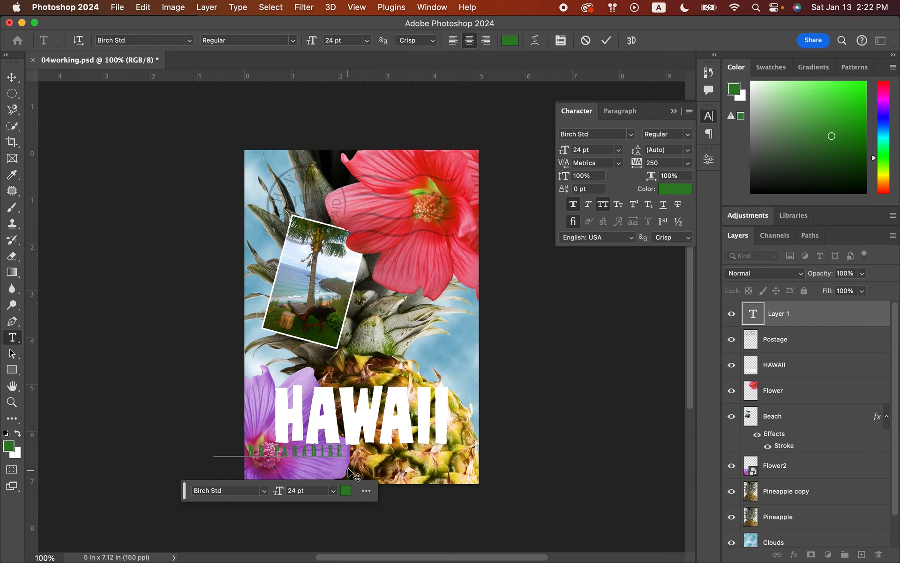
drag(354, 469, 434, 478)
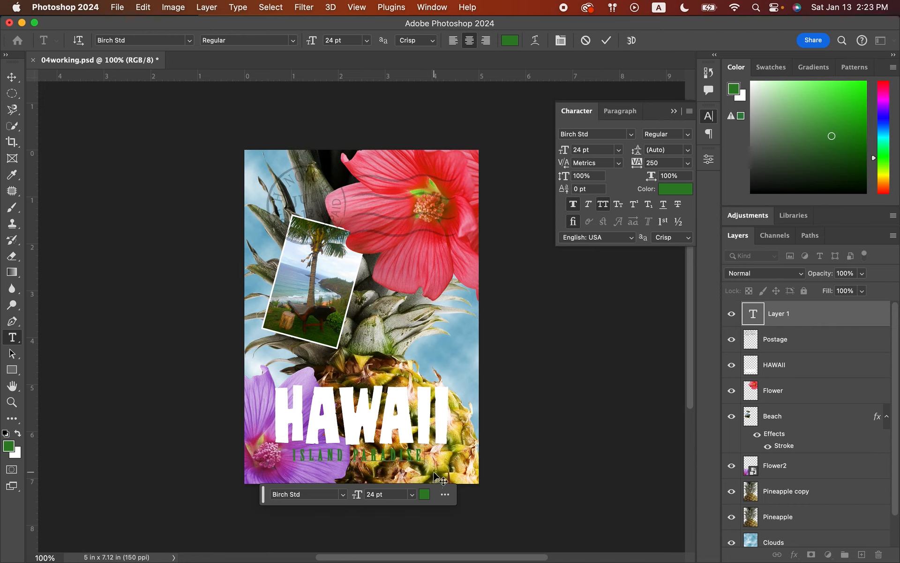
- Recolor all of the Island Paradise text to a brighter, lighter green
double_click(418, 454)
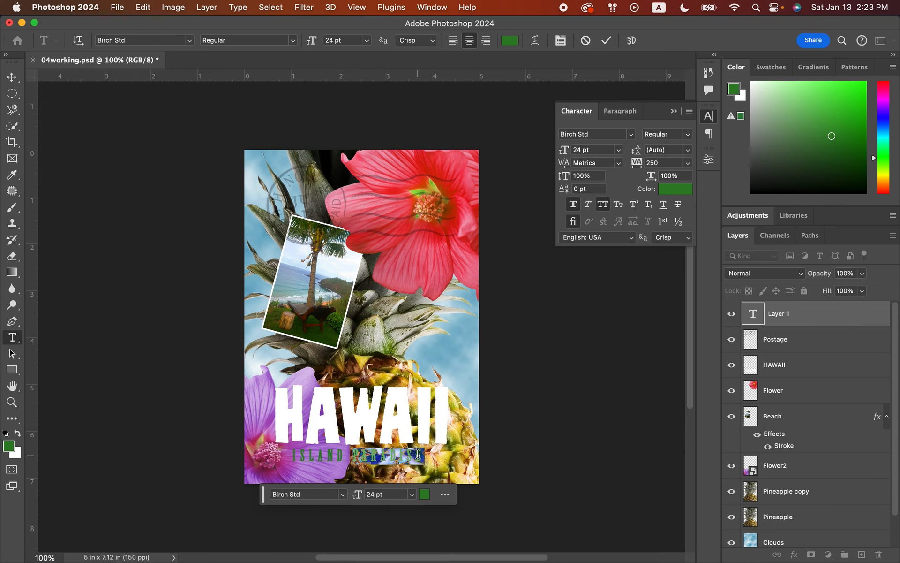
triple_click(418, 454)
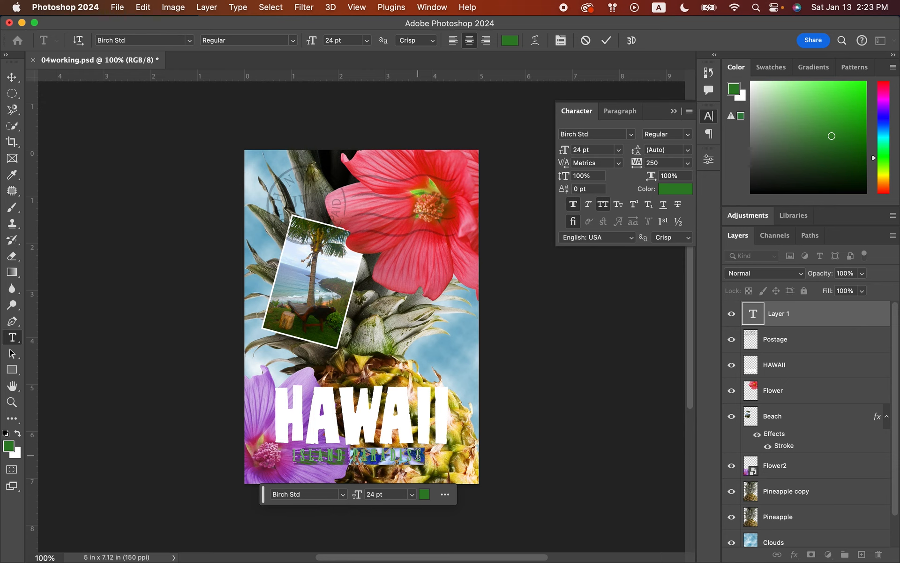
click(670, 190)
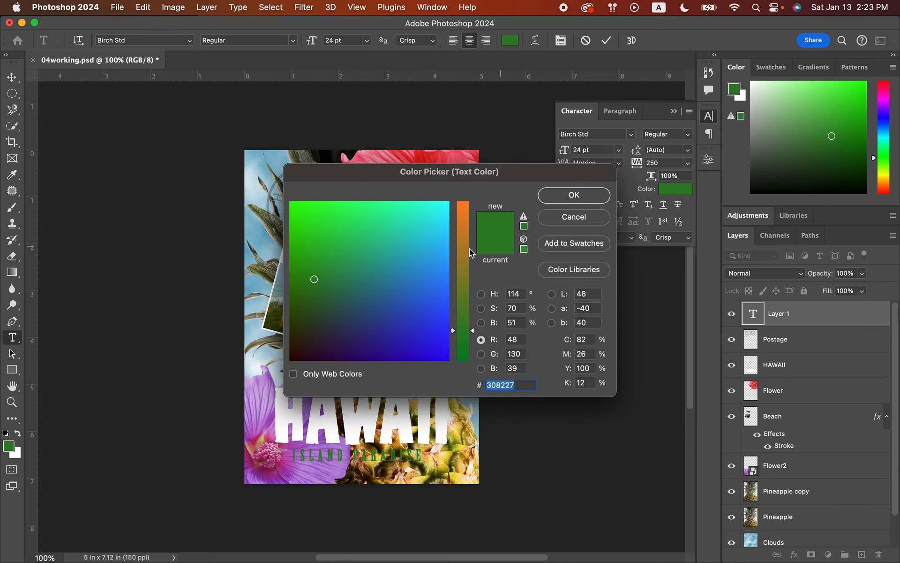
drag(314, 273, 323, 251)
click(573, 197)
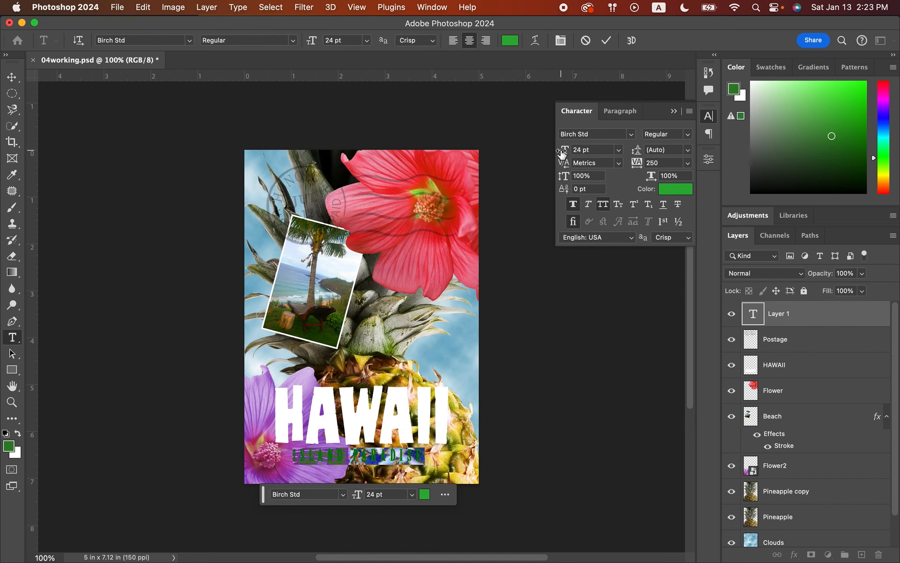
- Set the Island Paradise text to 26 pt with a tracking of 370
drag(563, 152, 563, 153)
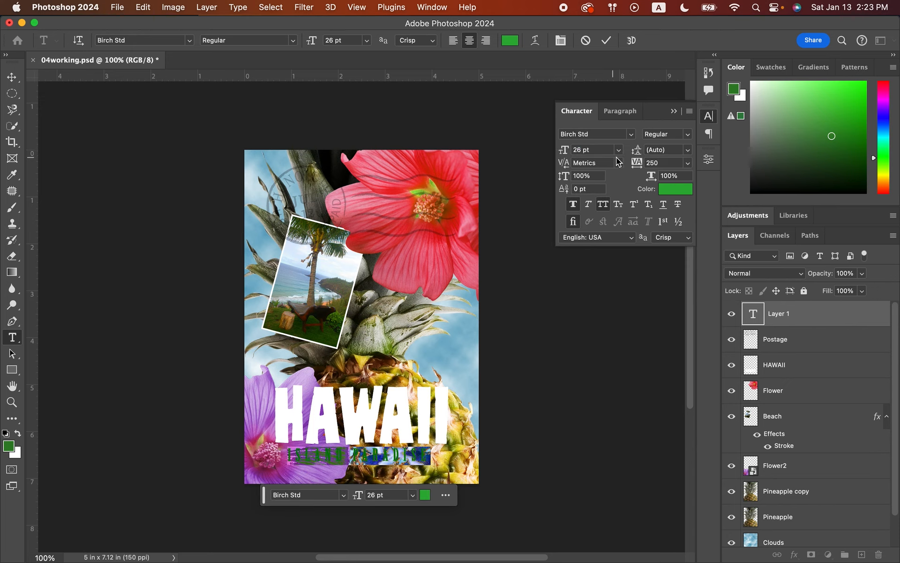
drag(636, 162, 641, 164)
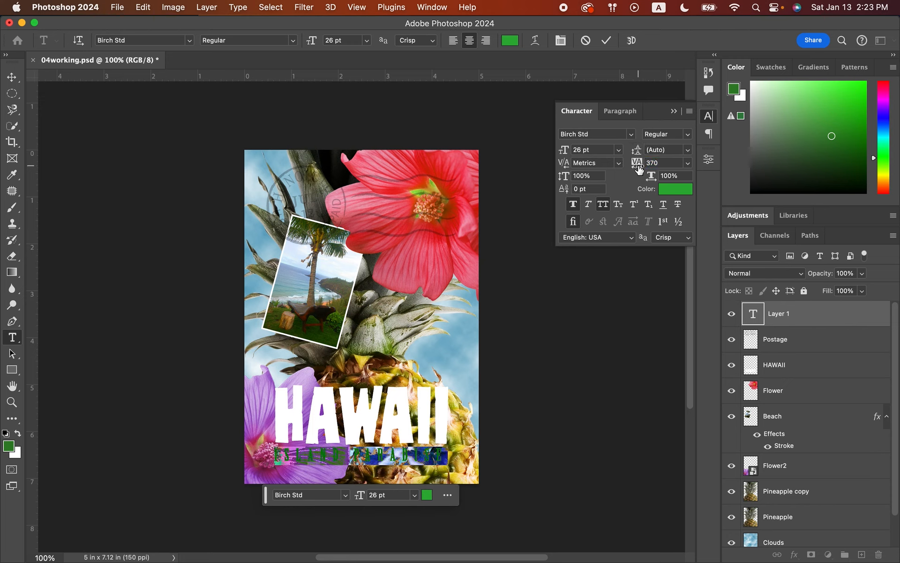
- Reposition the Island Paradise text so it sits centered just beneath the word HAWAII, and commit the text edit
drag(466, 458, 470, 458)
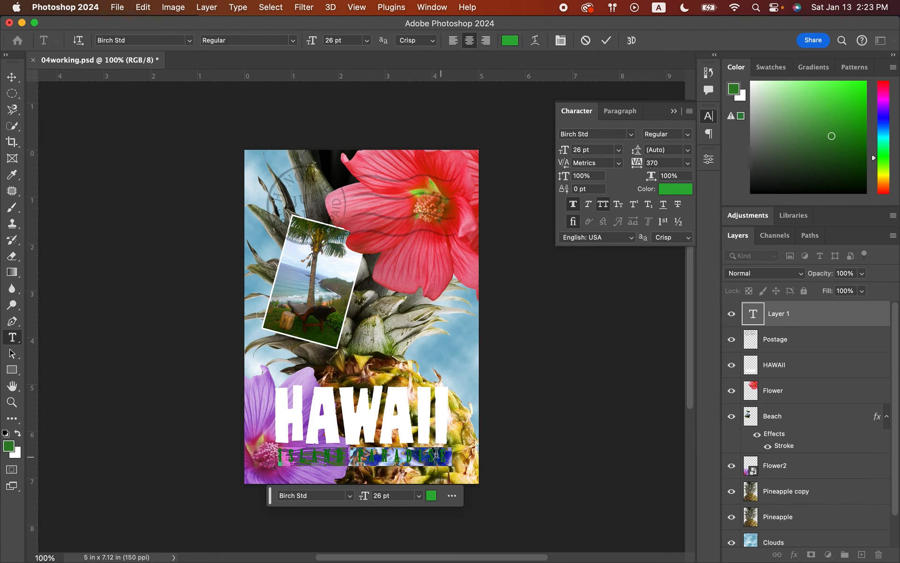
drag(471, 460, 470, 459)
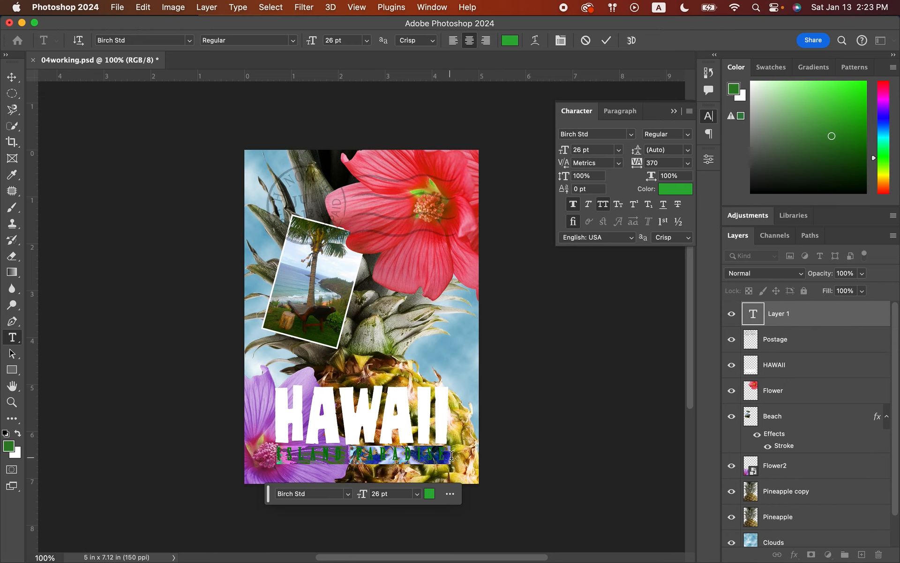
click(462, 458)
drag(462, 458, 460, 458)
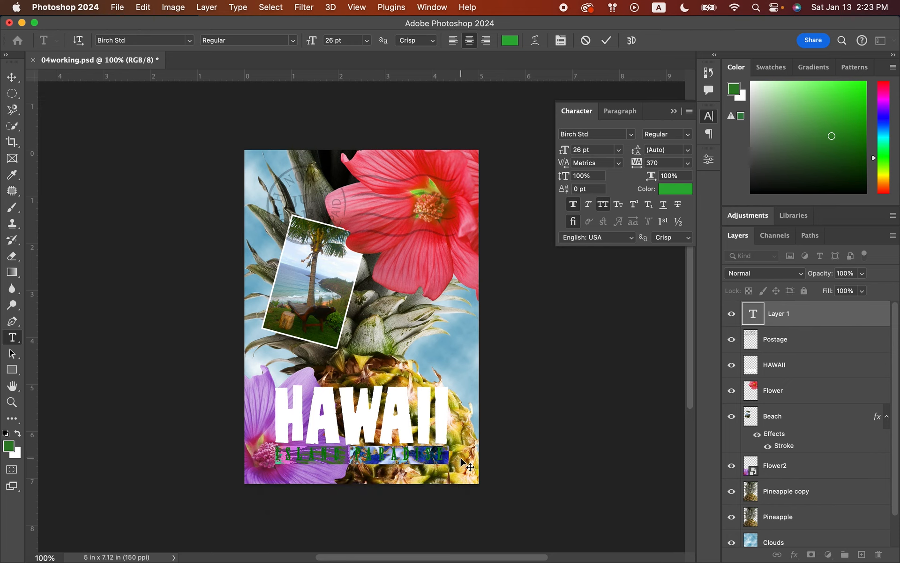
click(606, 41)
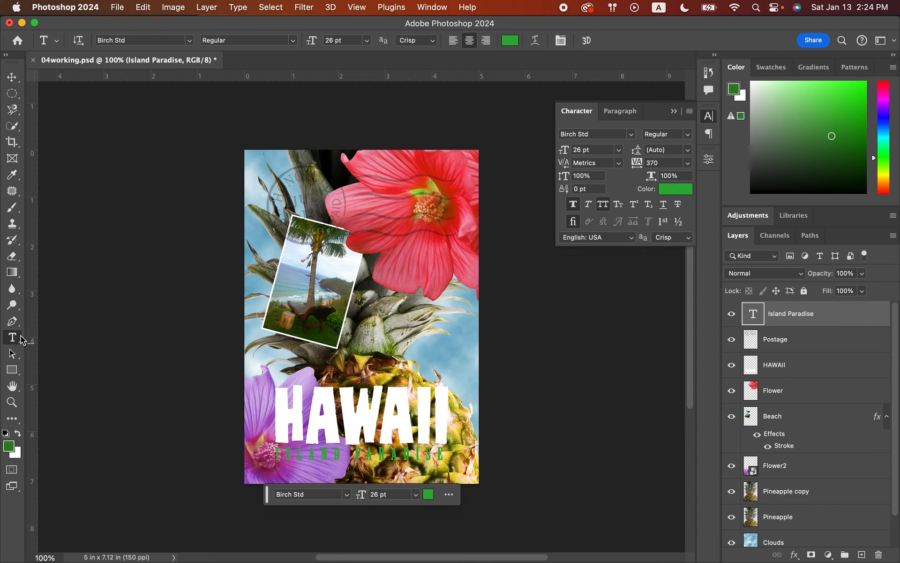
click(316, 454)
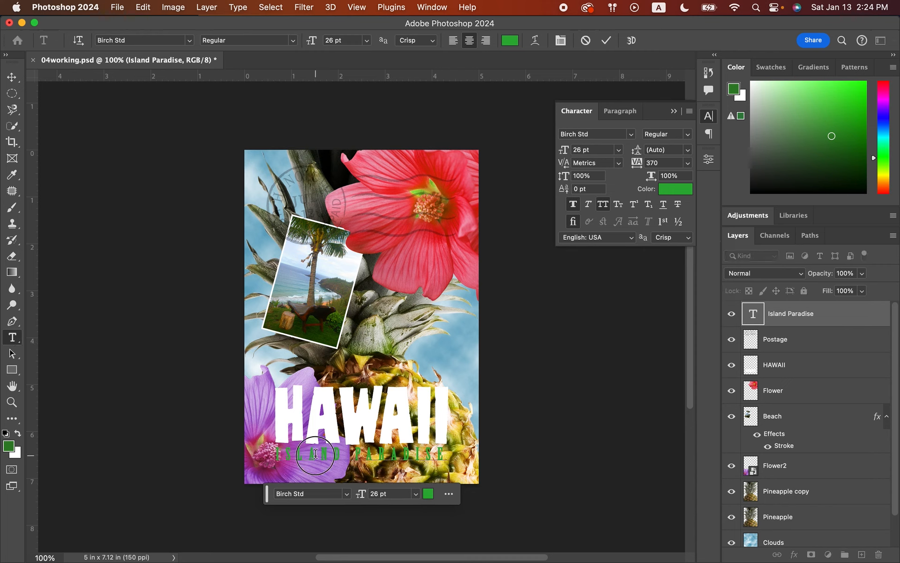
triple_click(315, 453)
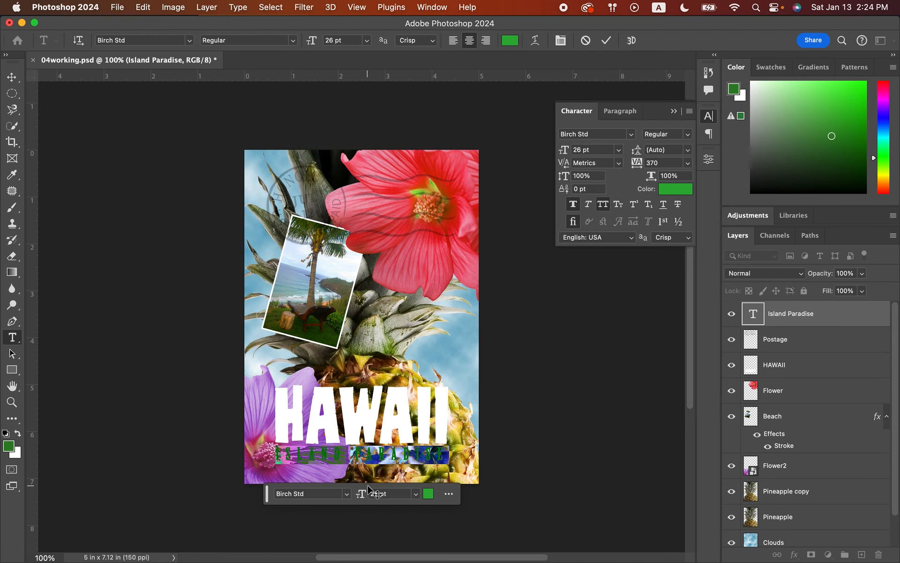
click(608, 41)
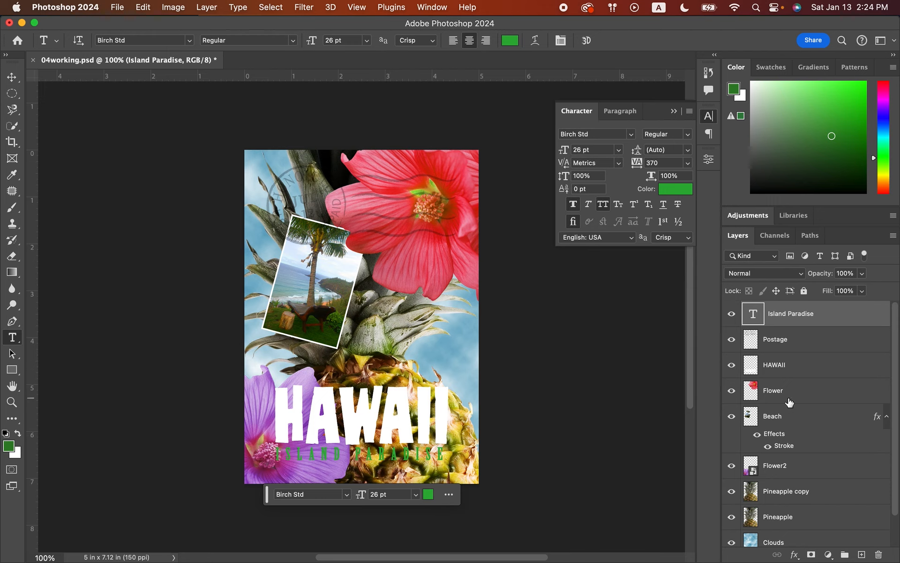
- Load the pixels of the HAWAII layer as a selection around its letters
click(778, 364)
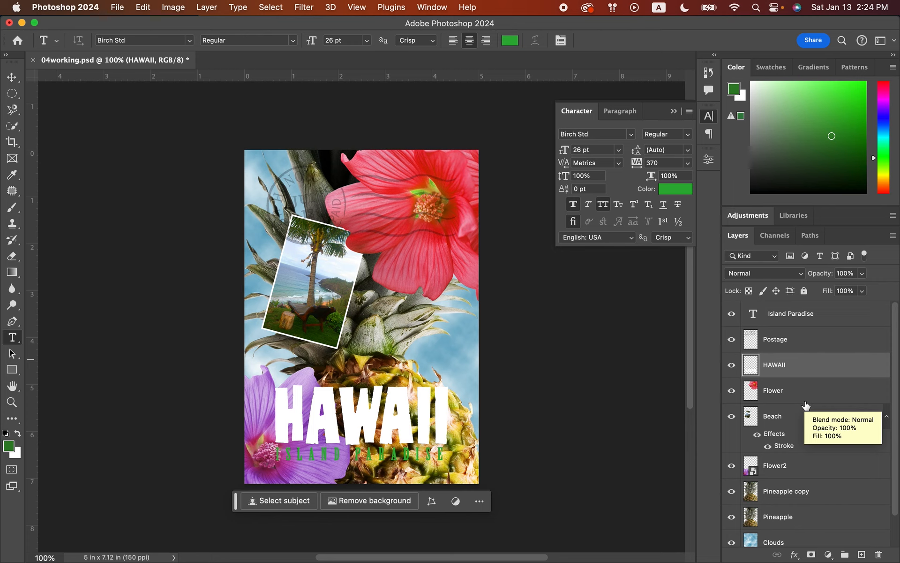
right_click(799, 369)
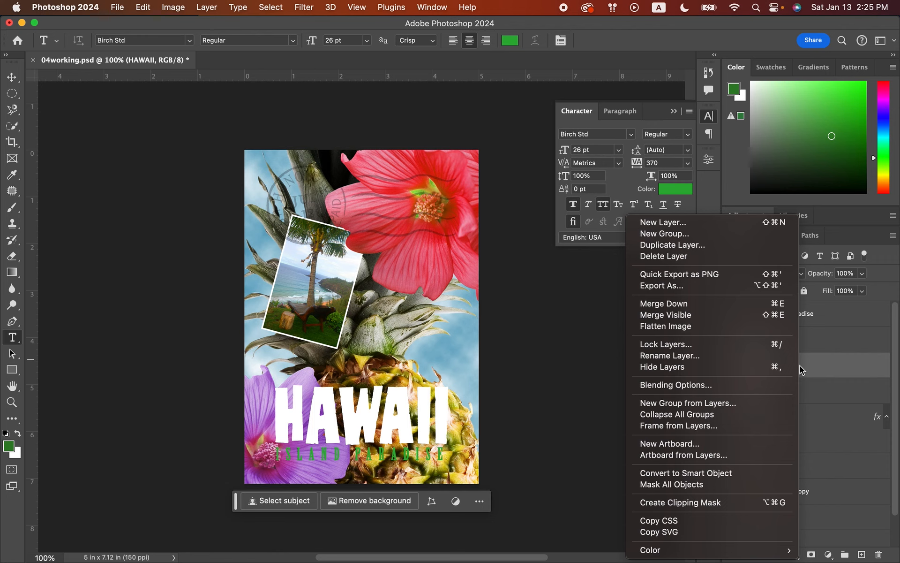
click(803, 369)
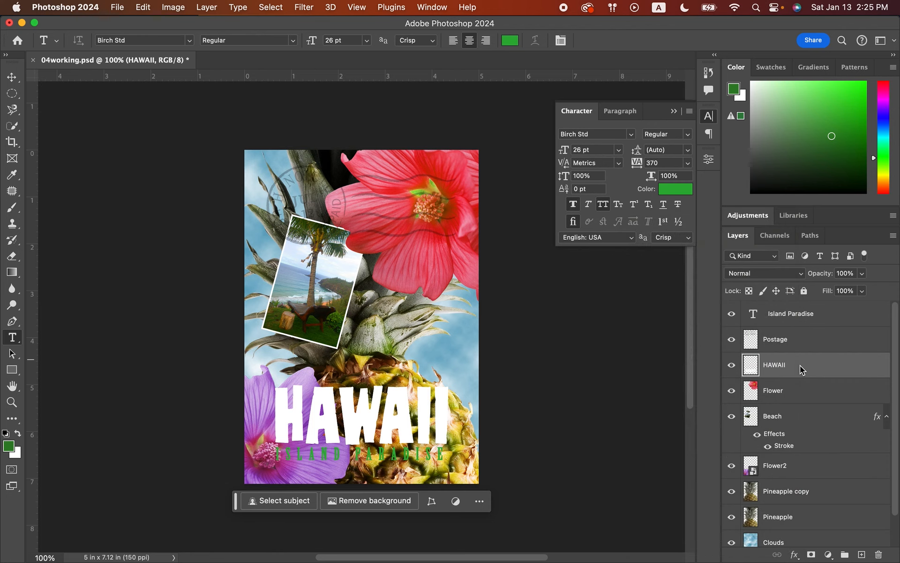
right_click(751, 369)
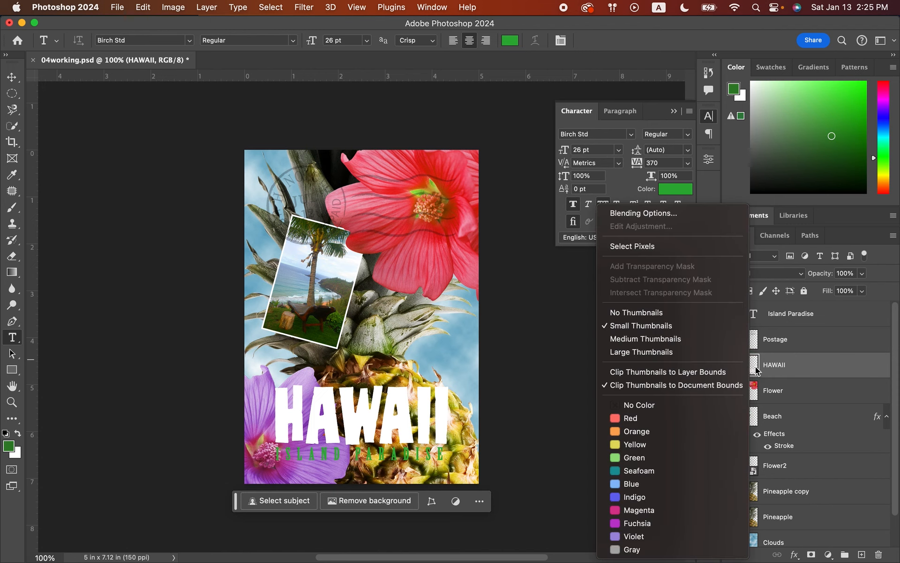
click(653, 249)
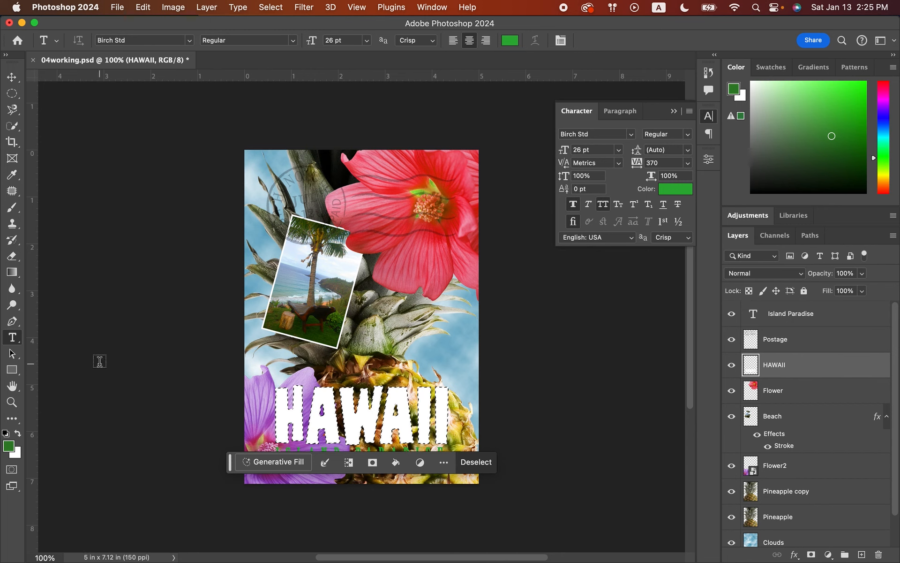
- Activate the Gradient tool and set the foreground color to a dark gold, R 200, G 168, B 0
click(13, 275)
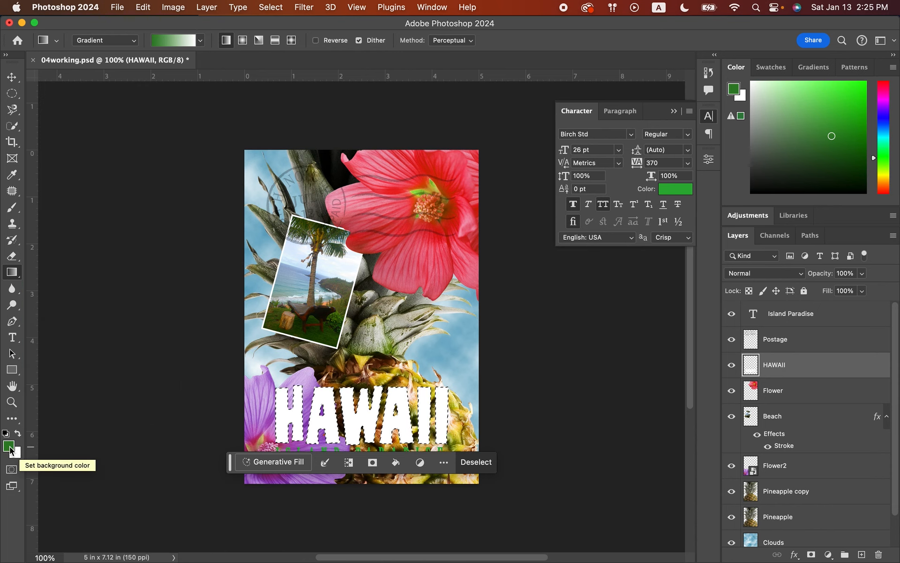
click(9, 447)
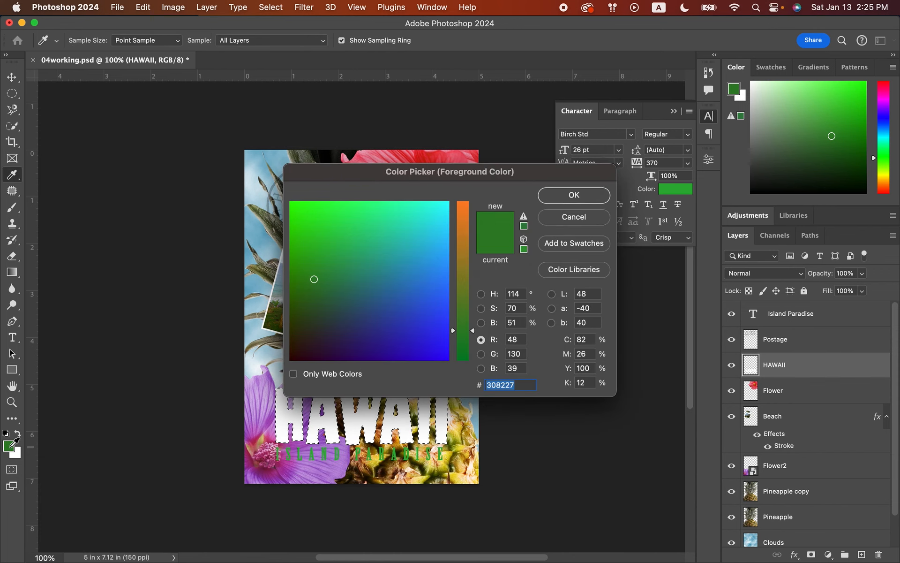
click(462, 231)
drag(463, 231, 461, 235)
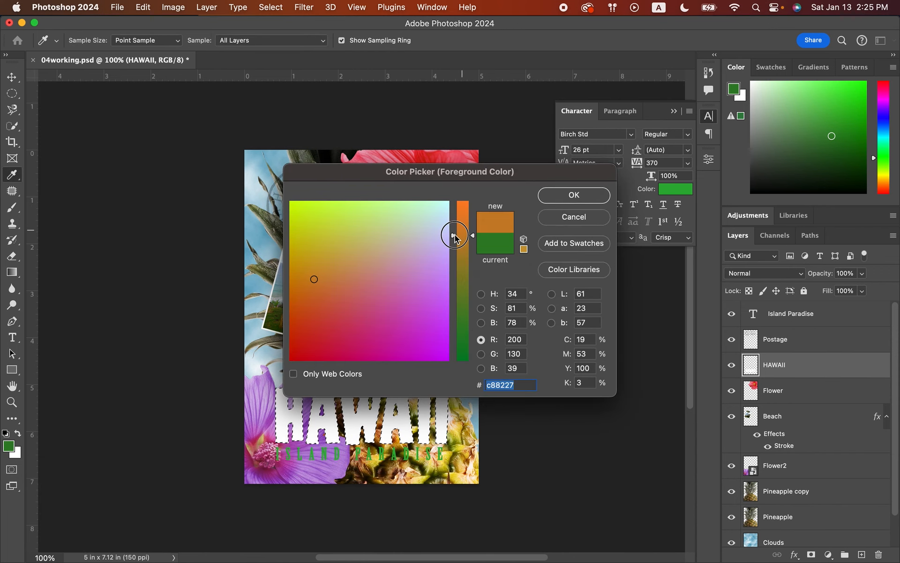
drag(328, 241, 303, 250)
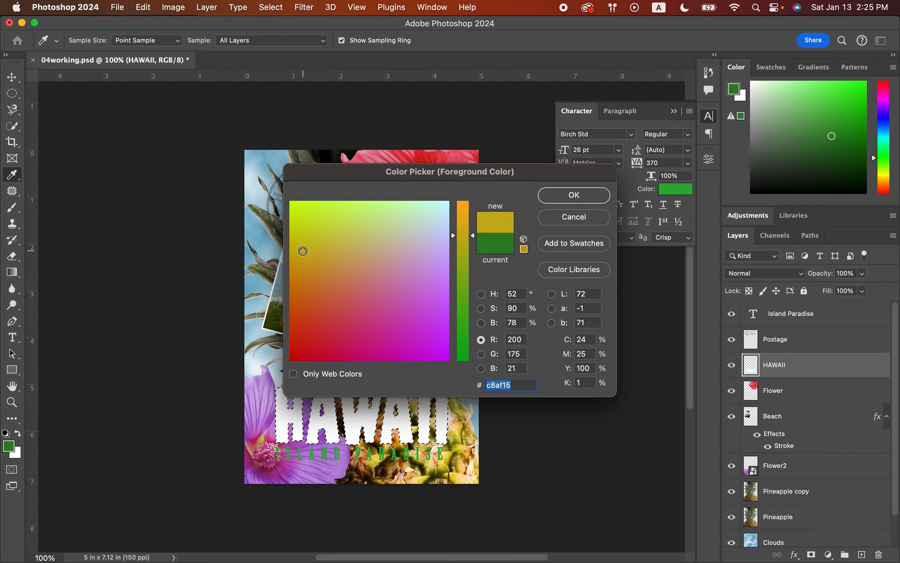
drag(301, 248, 291, 256)
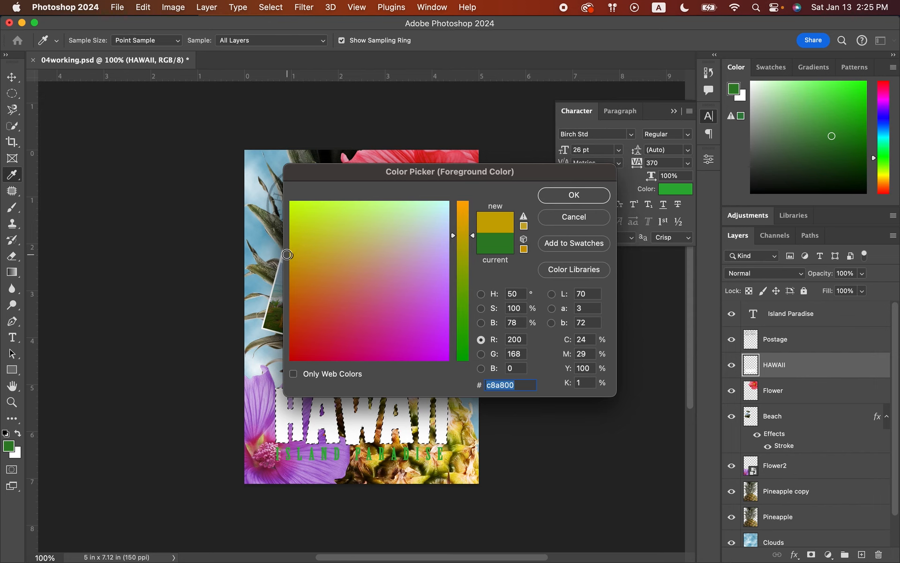
click(582, 195)
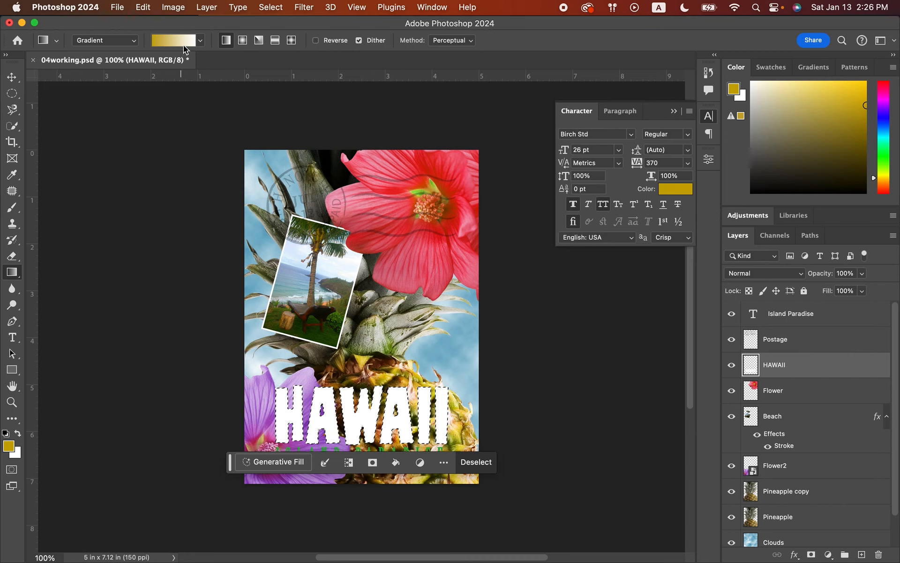
- Fill the selected HAWAII letters with a linear gradient from gold at their base to white at their top
click(200, 42)
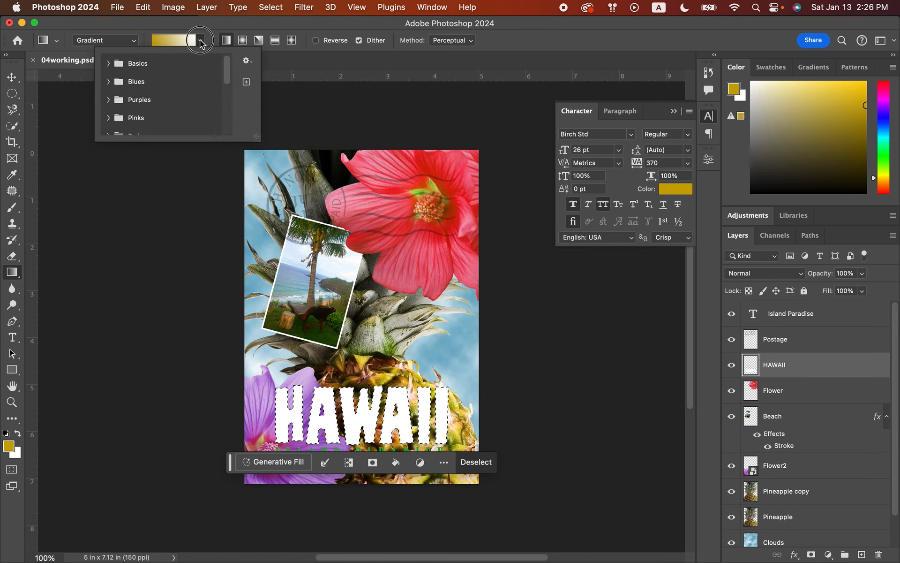
click(201, 43)
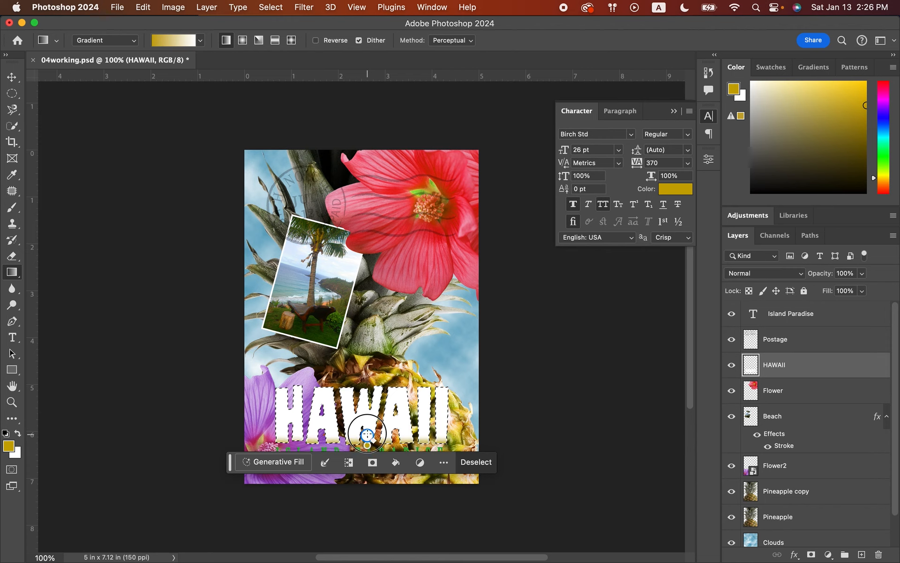
drag(368, 413, 369, 385)
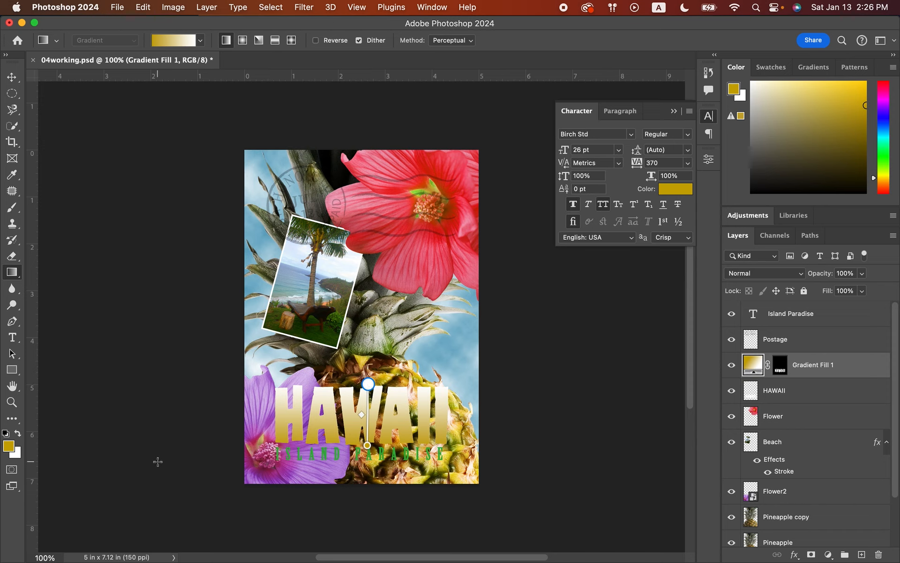
- Change the foreground color to a paler yellow, R 200, G 197, B 77, and redraw the gradient upward across the HAWAII letters
click(8, 446)
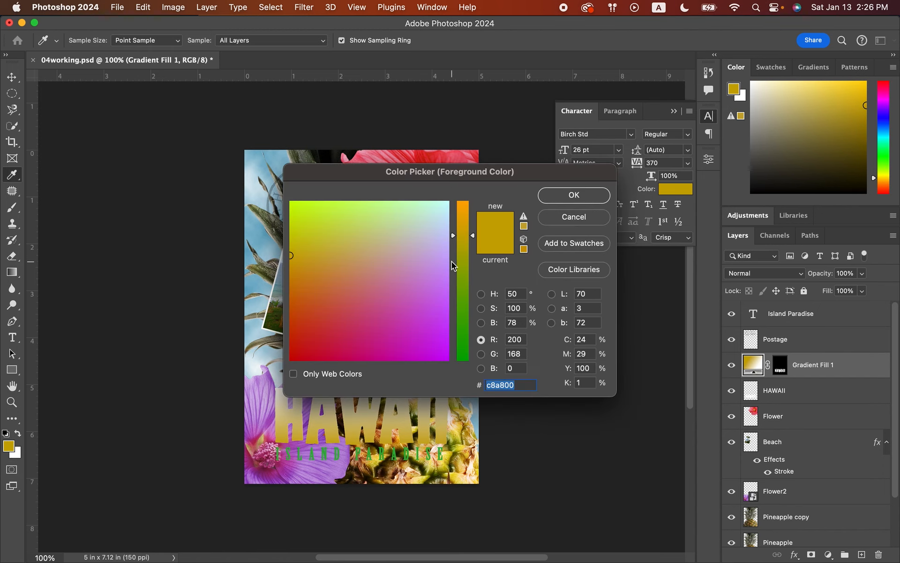
mouse_move(295, 247)
mouse_down()
mouse_move(325, 247)
mouse_move(337, 229)
mouse_move(338, 236)
mouse_up()
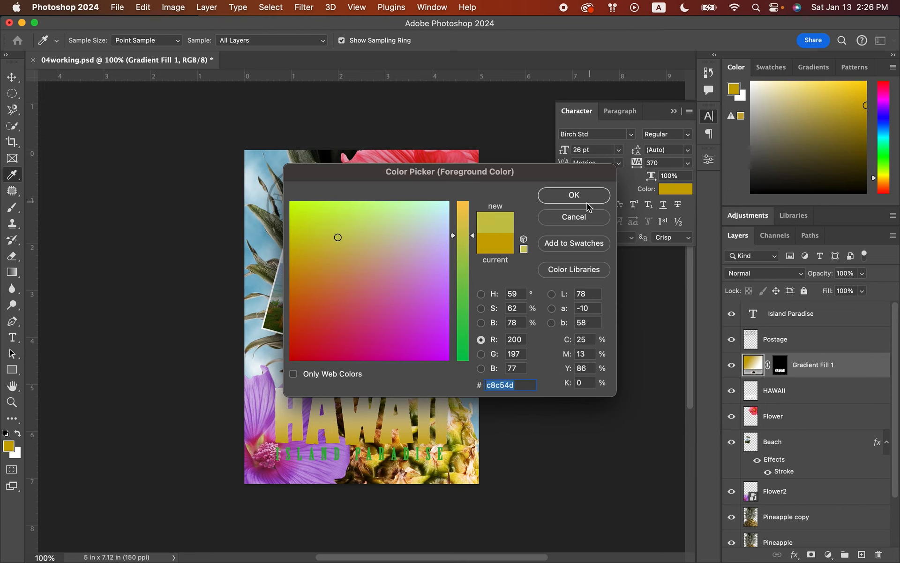
click(573, 196)
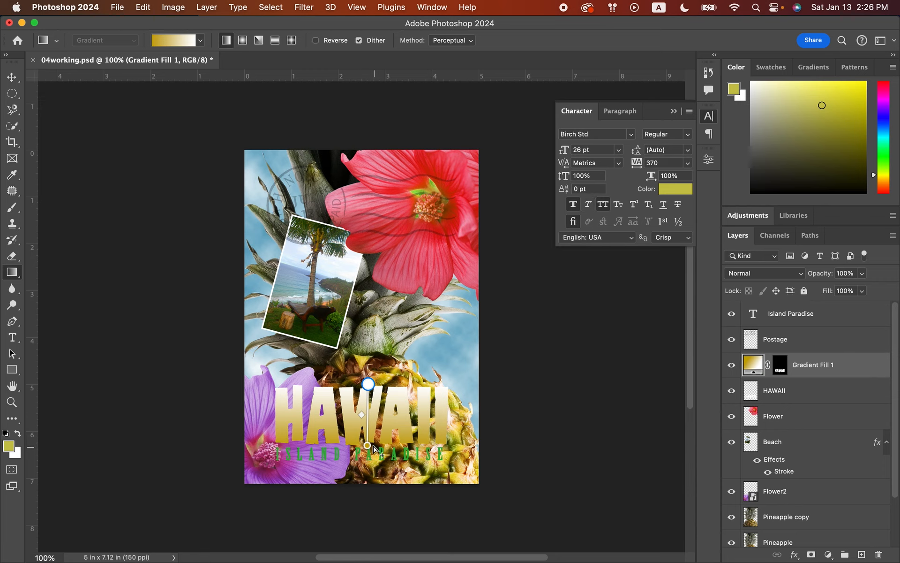
drag(378, 446, 381, 375)
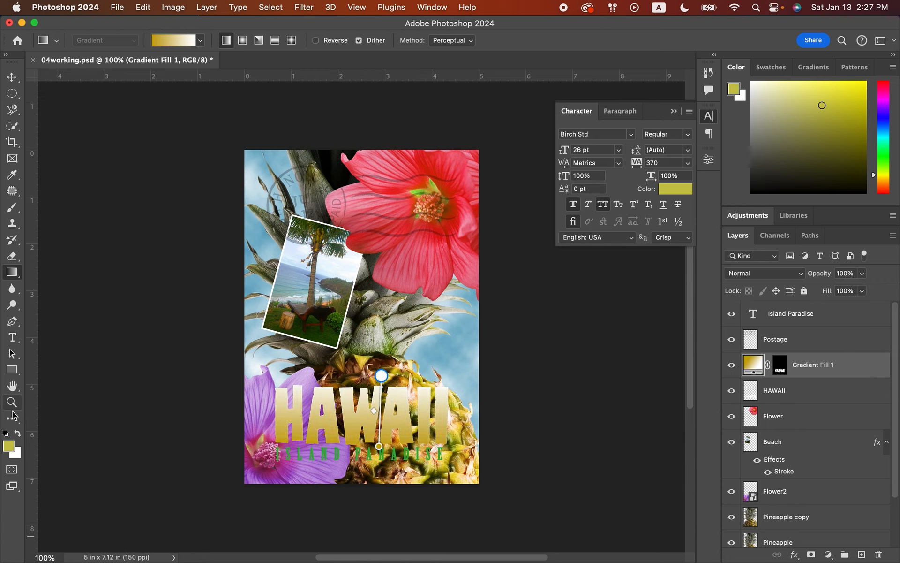
- Change the foreground color to a fully saturated bright yellow and redraw the gradient upward across the HAWAII letters
click(9, 447)
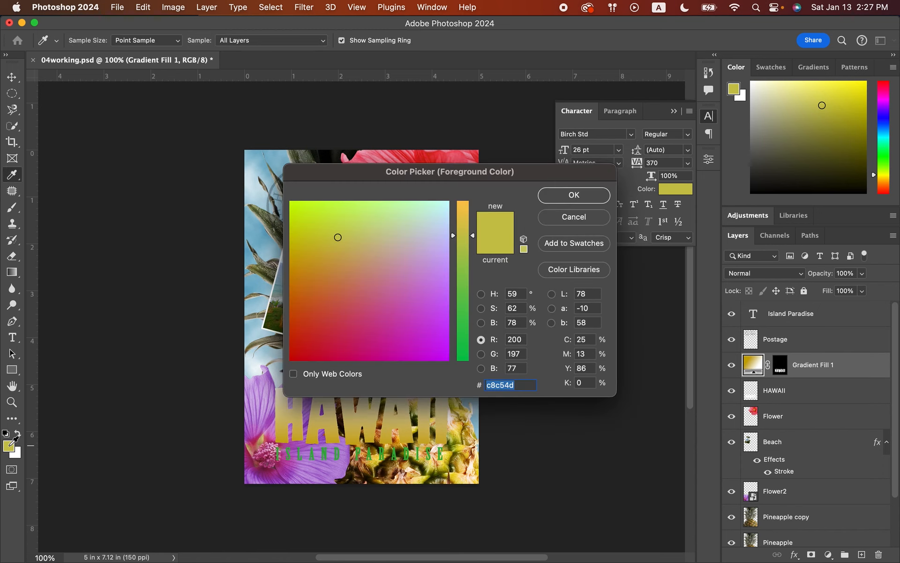
drag(466, 238, 469, 257)
click(481, 294)
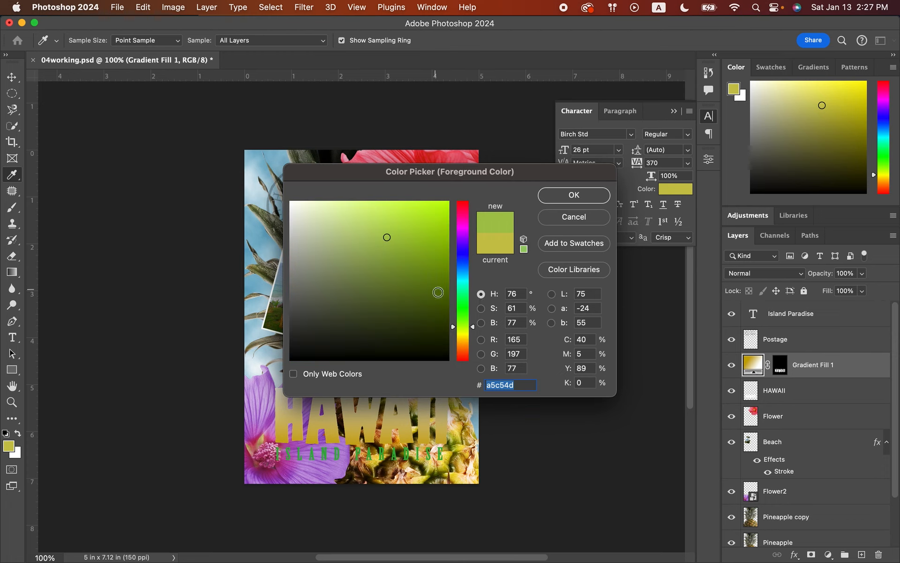
drag(454, 329, 452, 333)
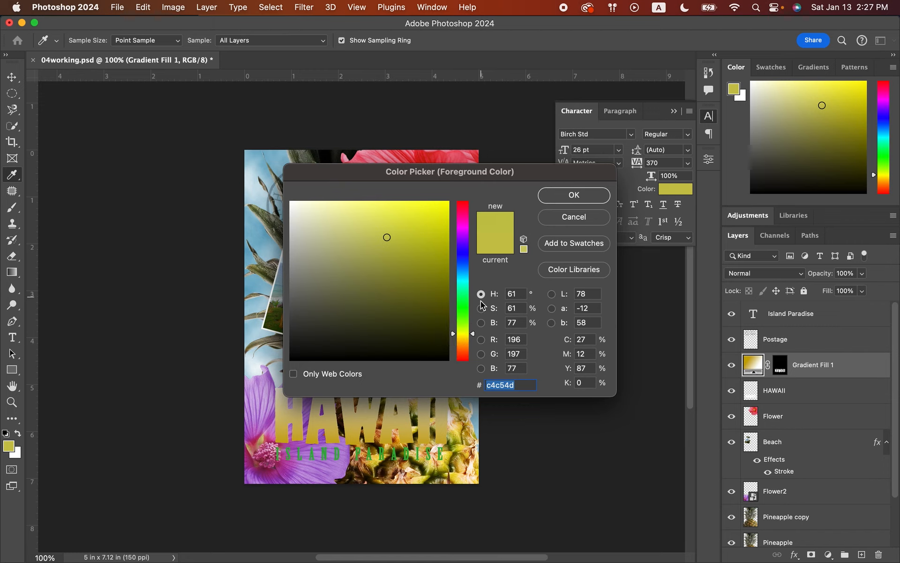
click(481, 340)
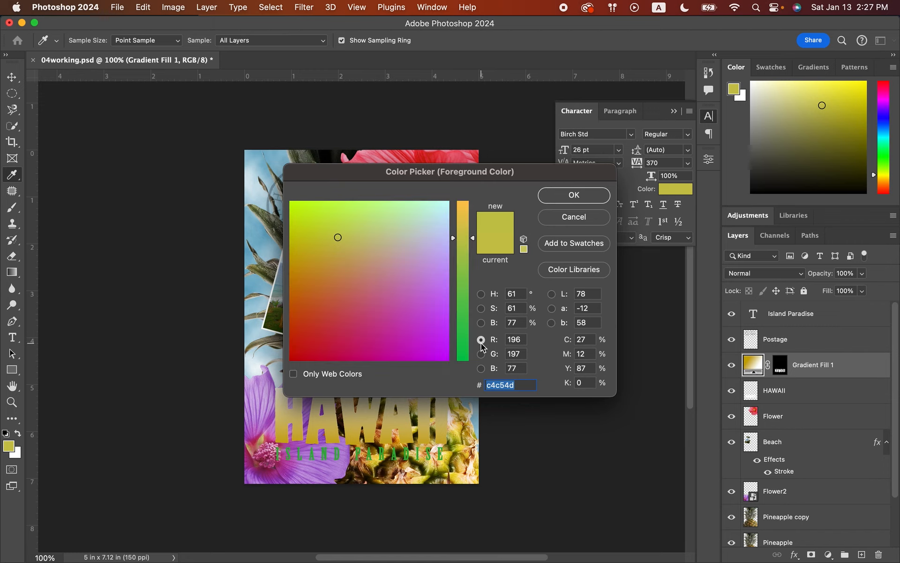
click(481, 294)
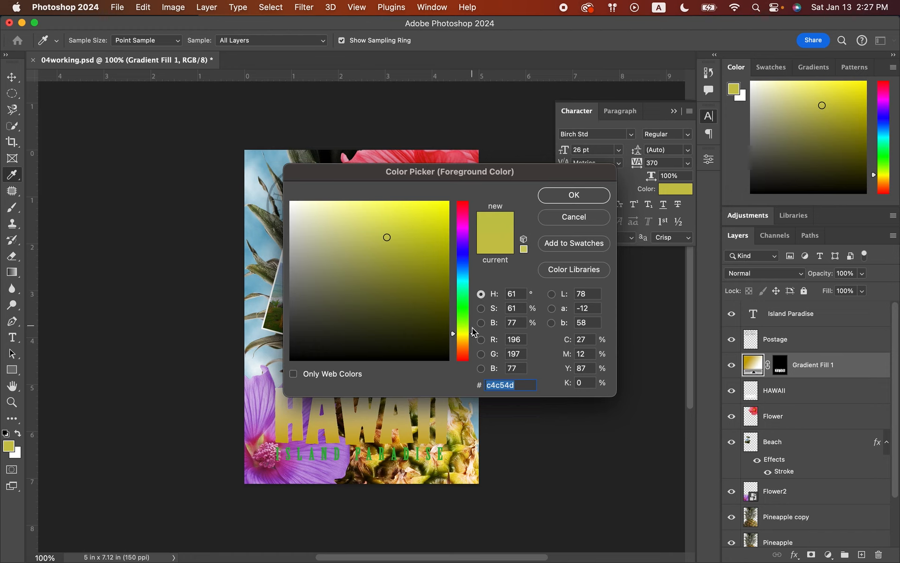
mouse_move(386, 240)
mouse_down()
mouse_move(368, 185)
mouse_move(462, 175)
mouse_move(452, 175)
mouse_up()
click(562, 194)
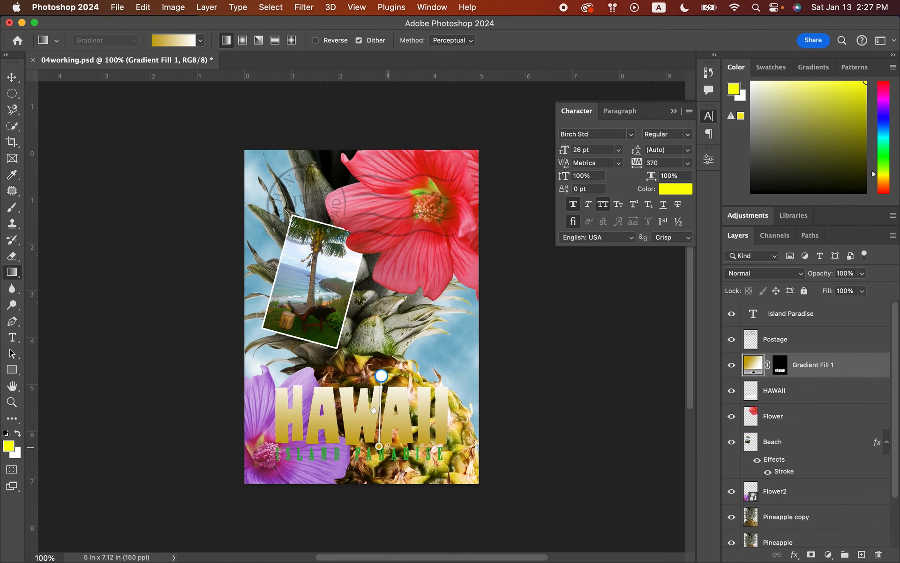
drag(388, 448, 388, 374)
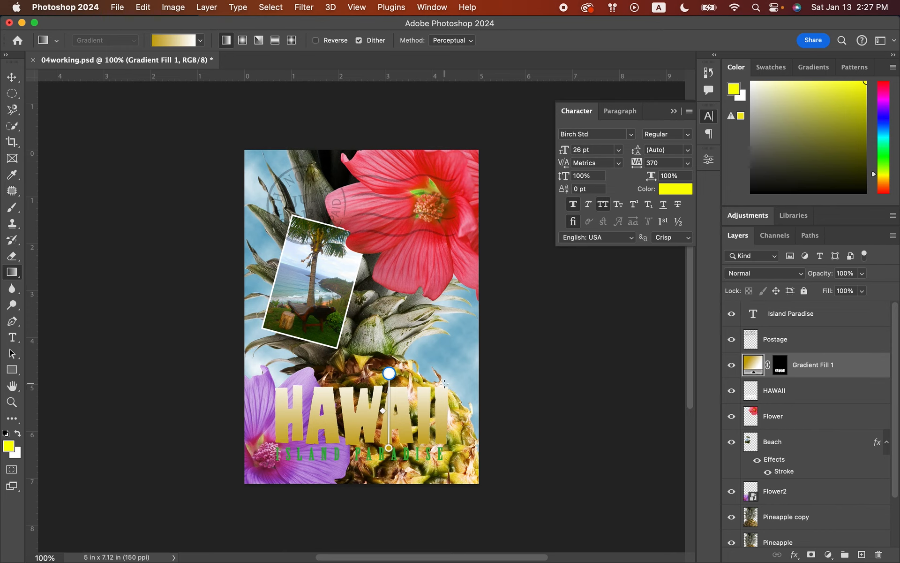
- Recolor the gold stop of the Gradient Fill 1 layer's gradient to a brighter golden yellow, R 255, G 214, B 0
double_click(753, 372)
click(449, 220)
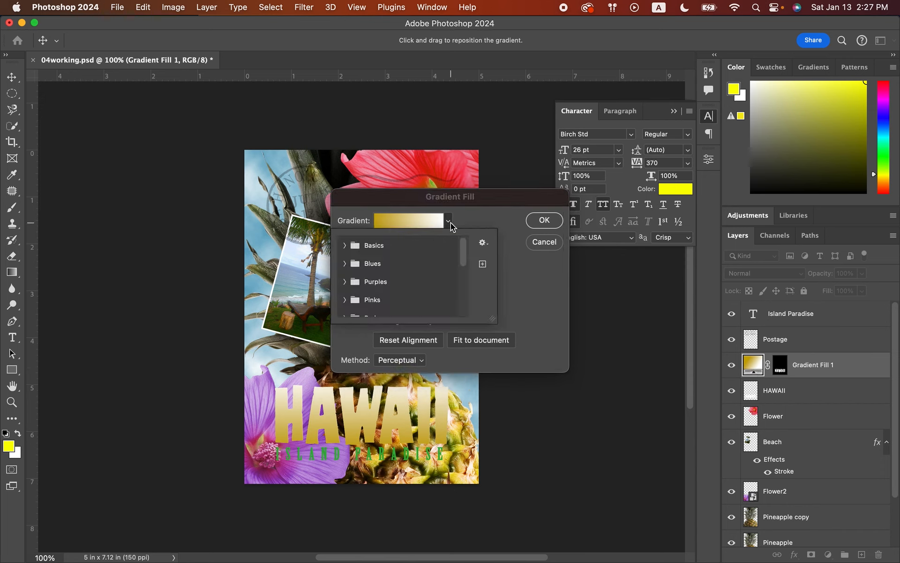
click(448, 221)
click(393, 220)
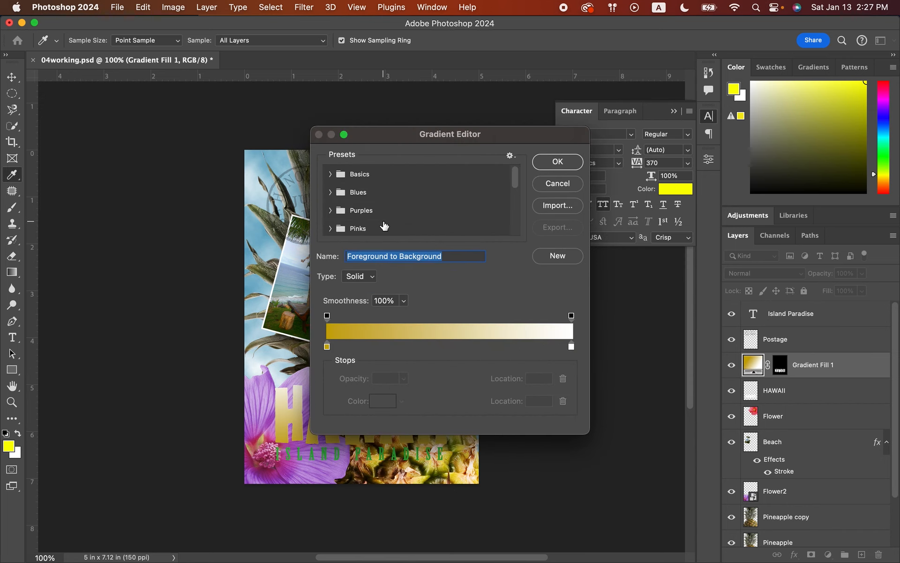
double_click(327, 347)
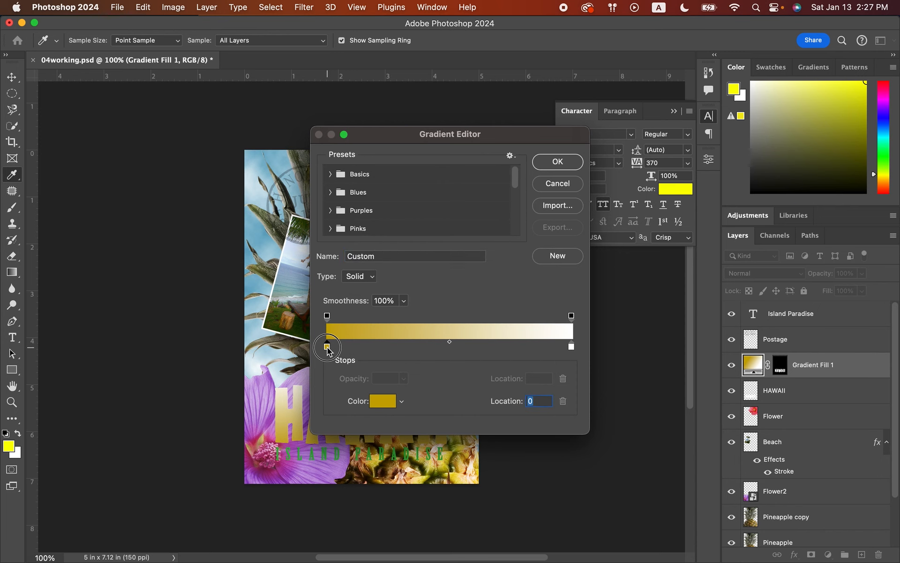
drag(448, 232, 457, 187)
click(567, 193)
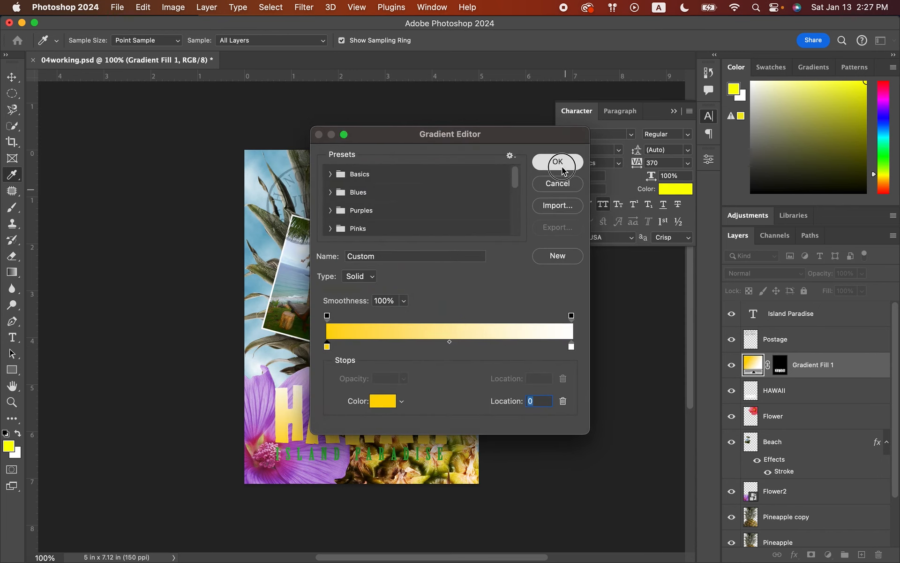
click(560, 164)
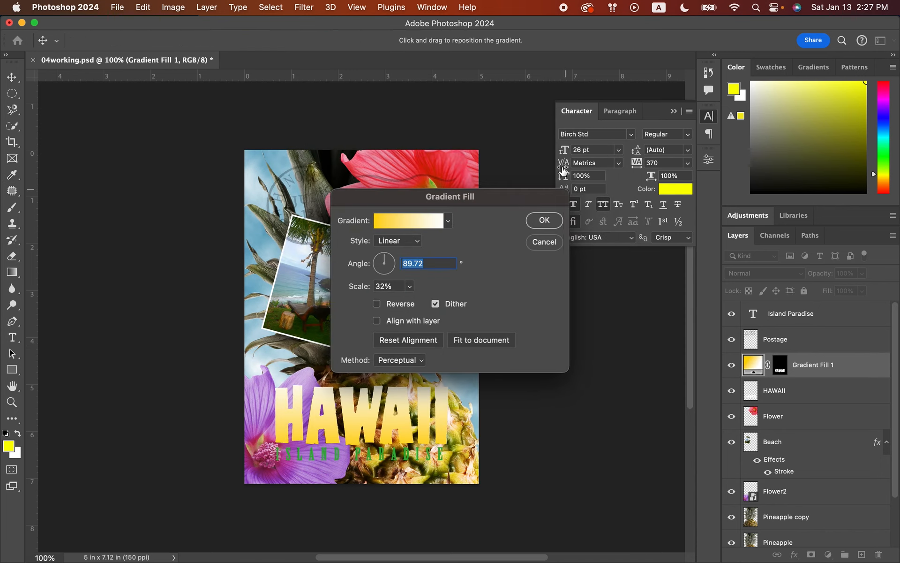
click(543, 220)
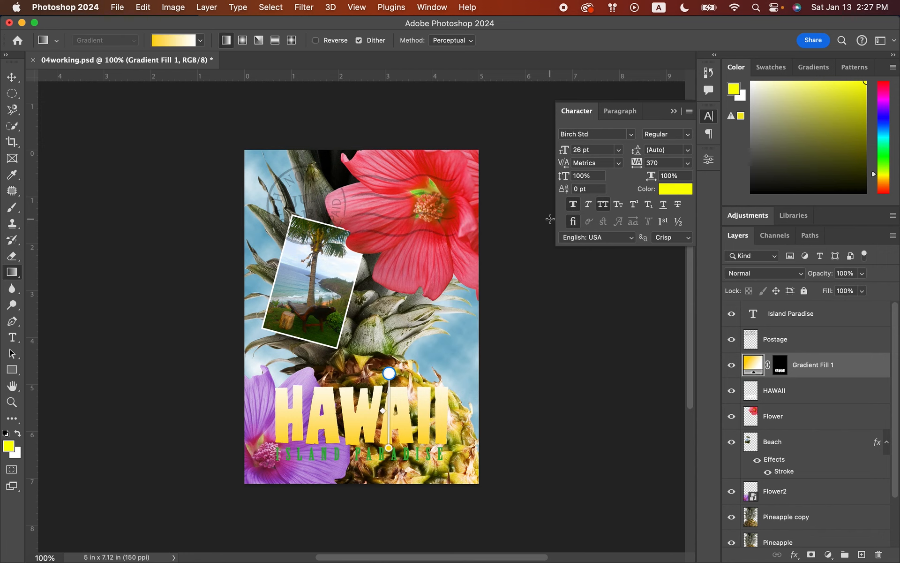
- Reopen the Gradient Fill 1 gradient and review the color of its starting stop
double_click(752, 365)
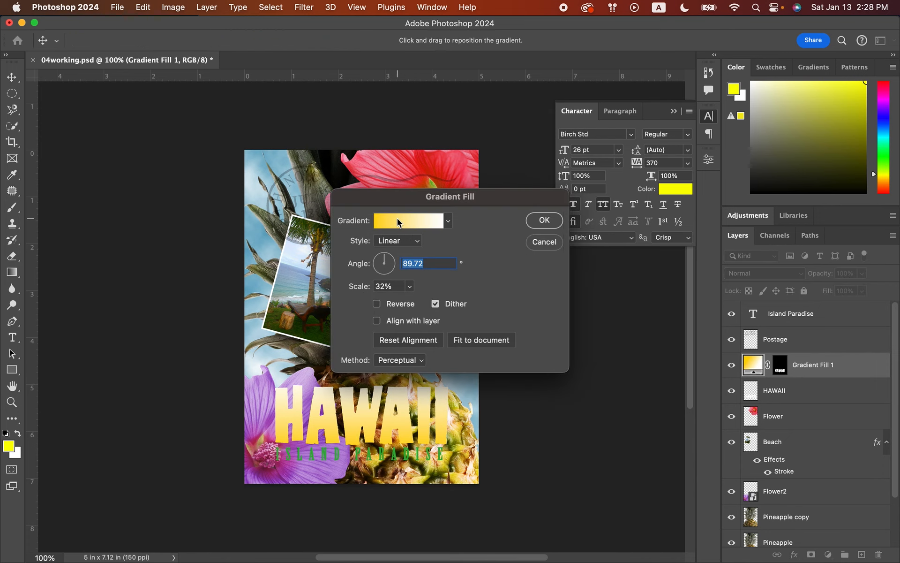
click(409, 221)
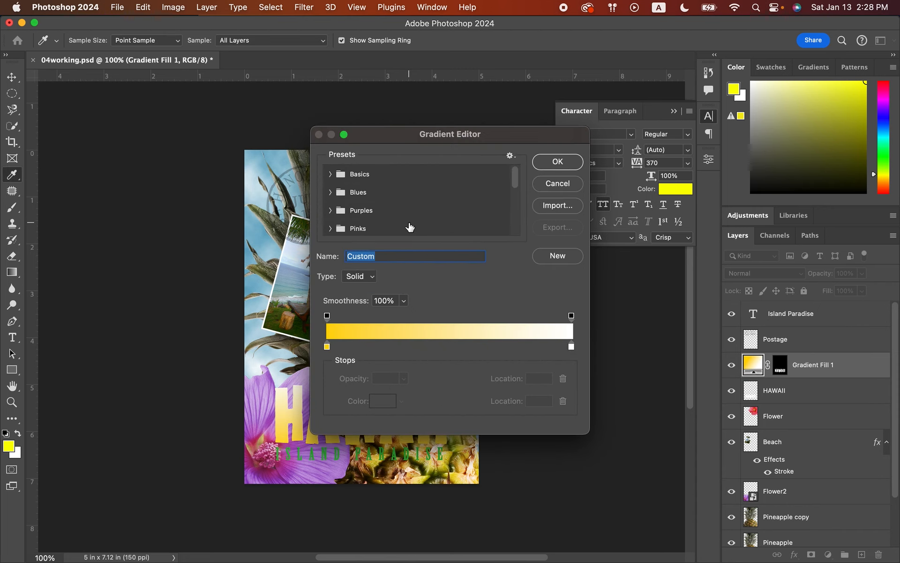
click(327, 347)
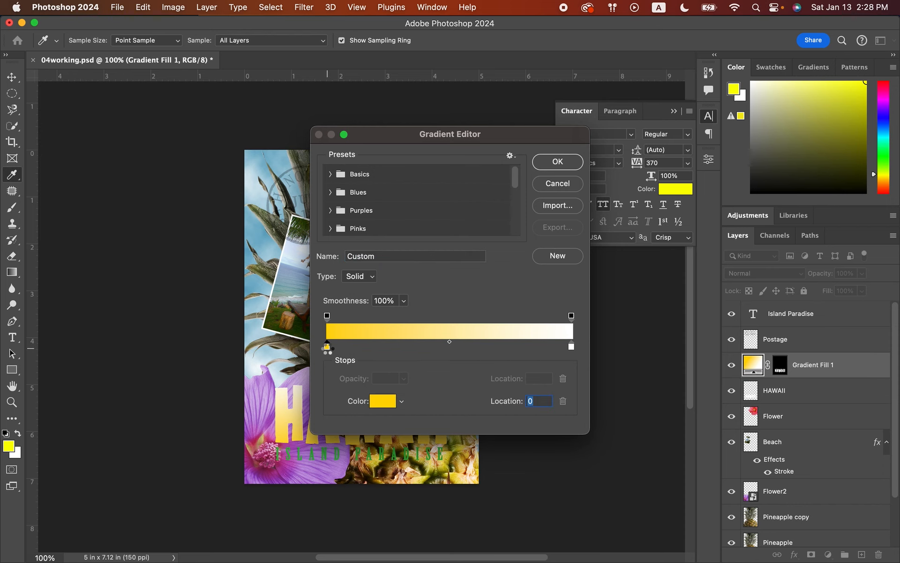
double_click(327, 347)
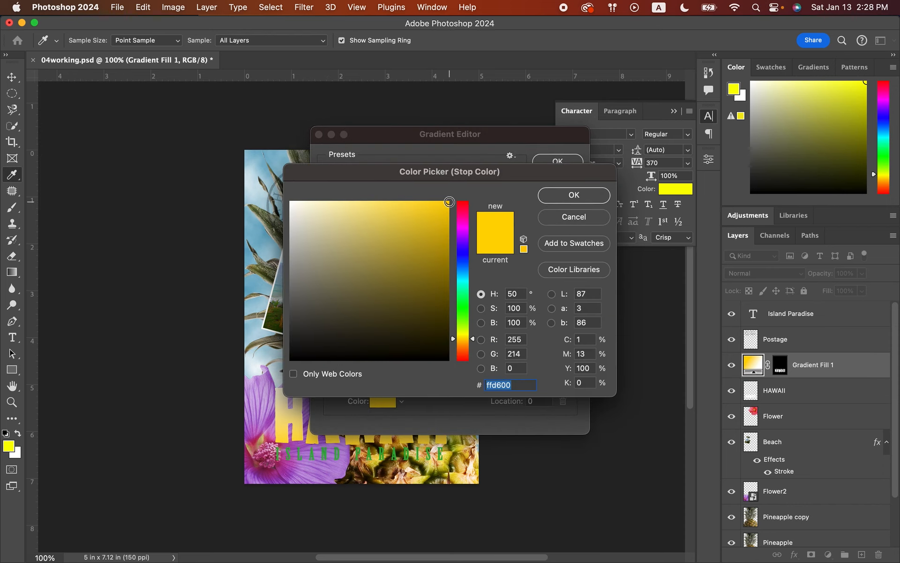
click(552, 199)
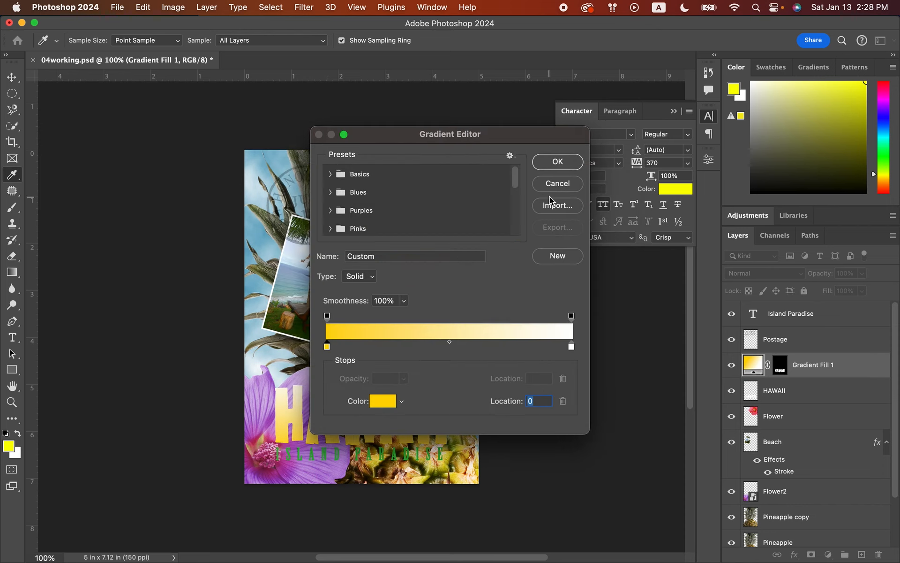
click(554, 165)
click(546, 223)
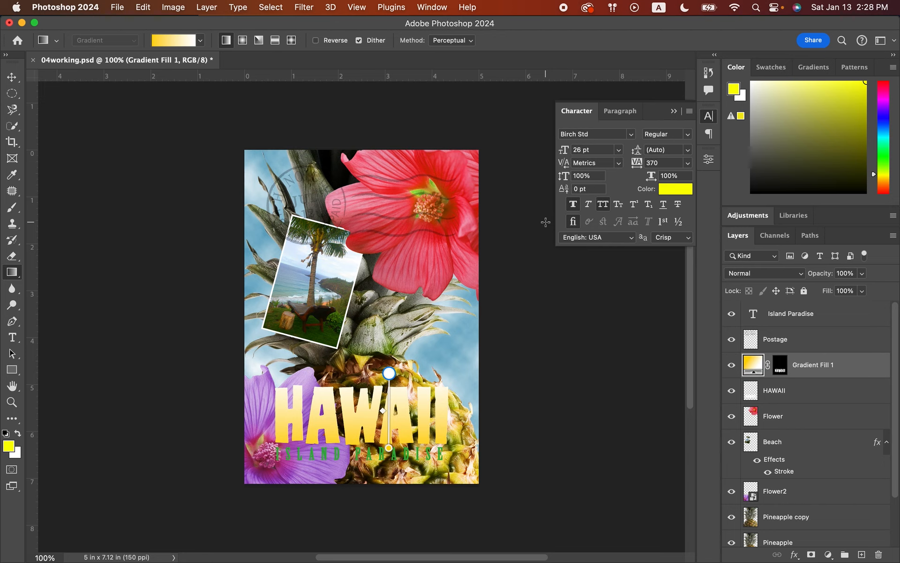
- Activate the Move tool, select the HAWAII layer, and add a Drop Shadow layer style to it
click(9, 79)
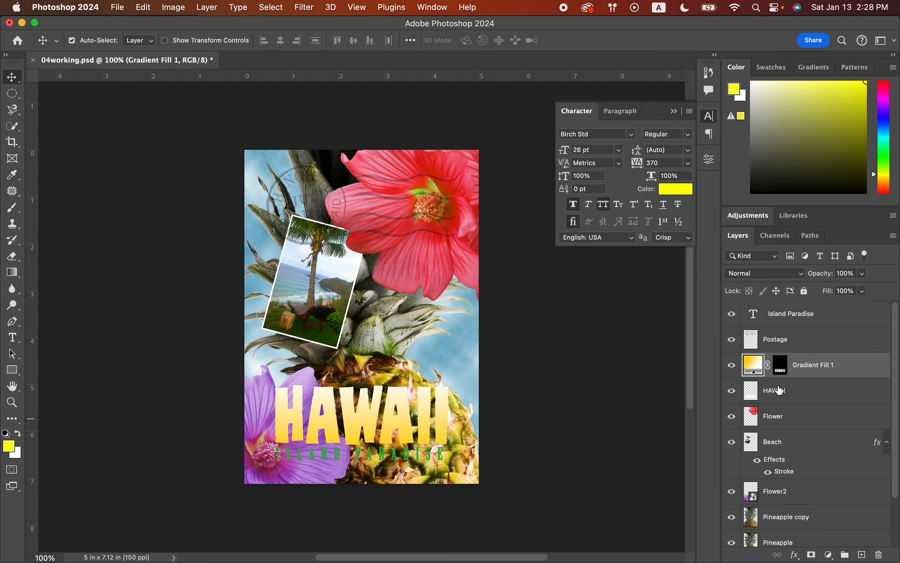
click(804, 397)
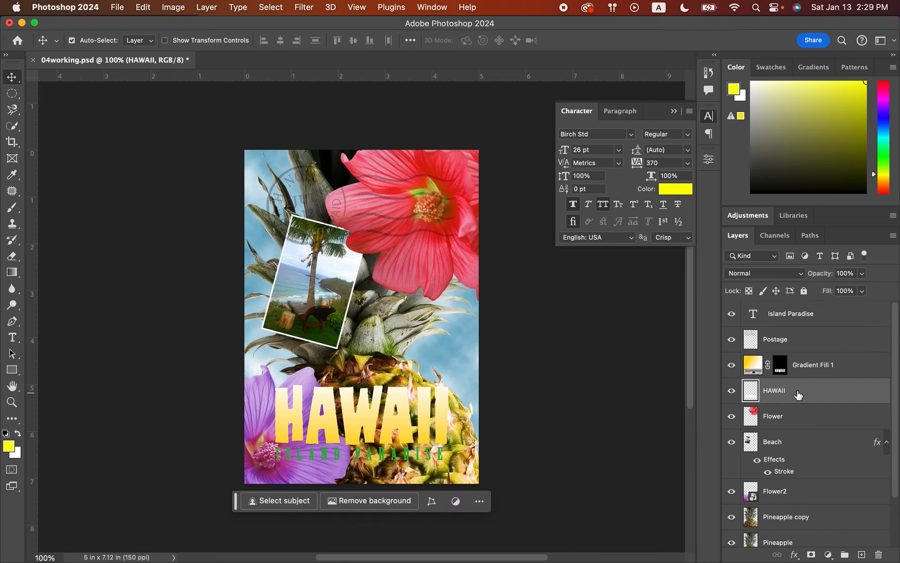
click(843, 375)
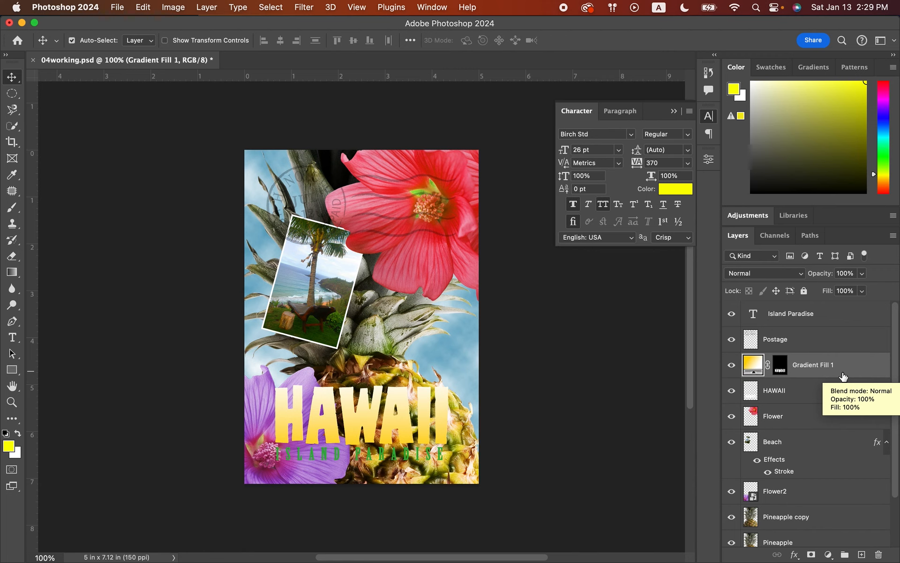
click(810, 394)
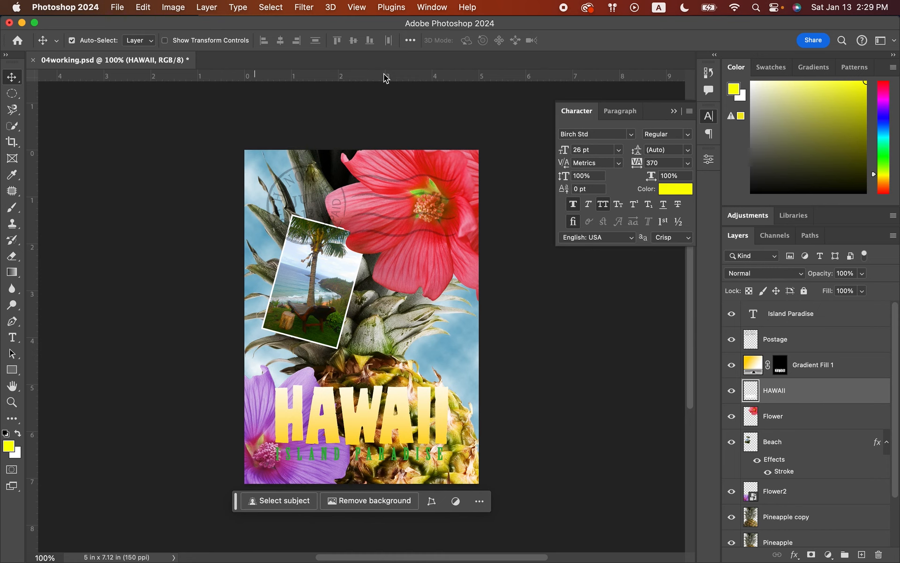
click(209, 8)
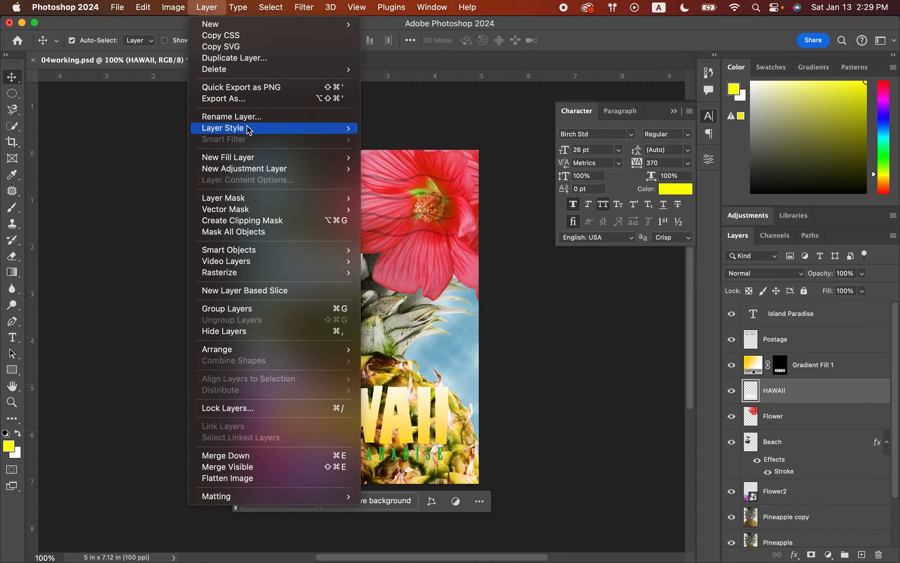
mouse_move(248, 130)
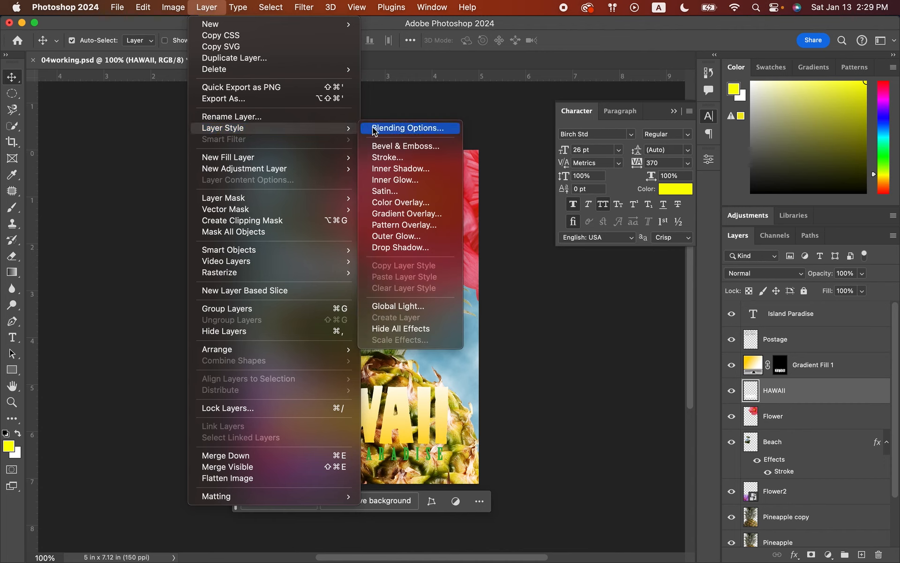
click(388, 249)
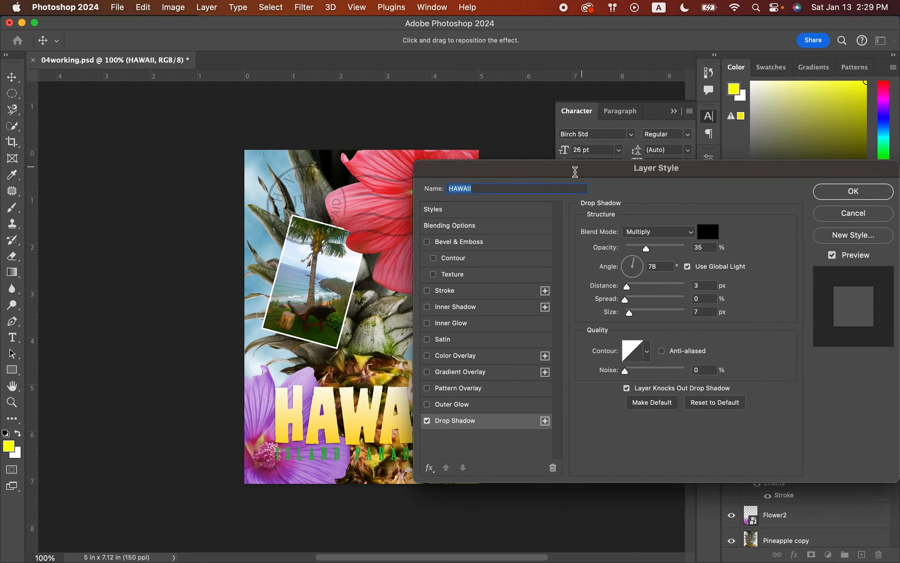
- Move the Layer Style dialog clear of the title and compare the HAWAII letters with the shadow preview off and on
drag(576, 173, 596, 111)
drag(547, 51, 558, 44)
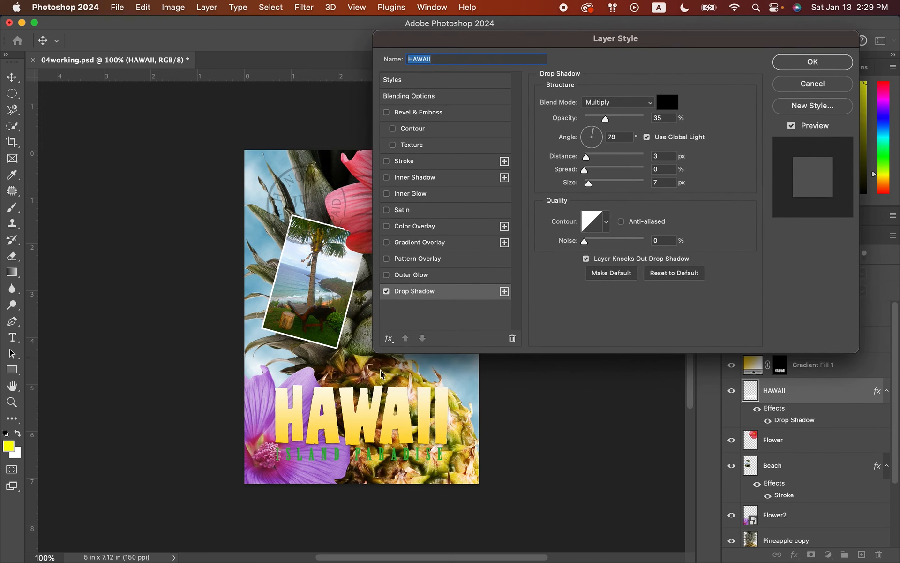
click(791, 126)
click(792, 126)
click(791, 125)
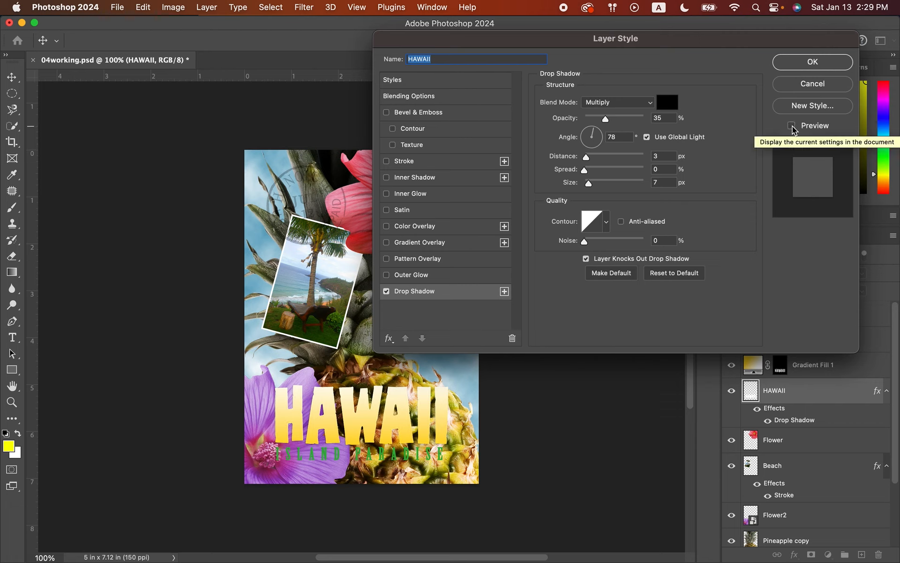
click(792, 125)
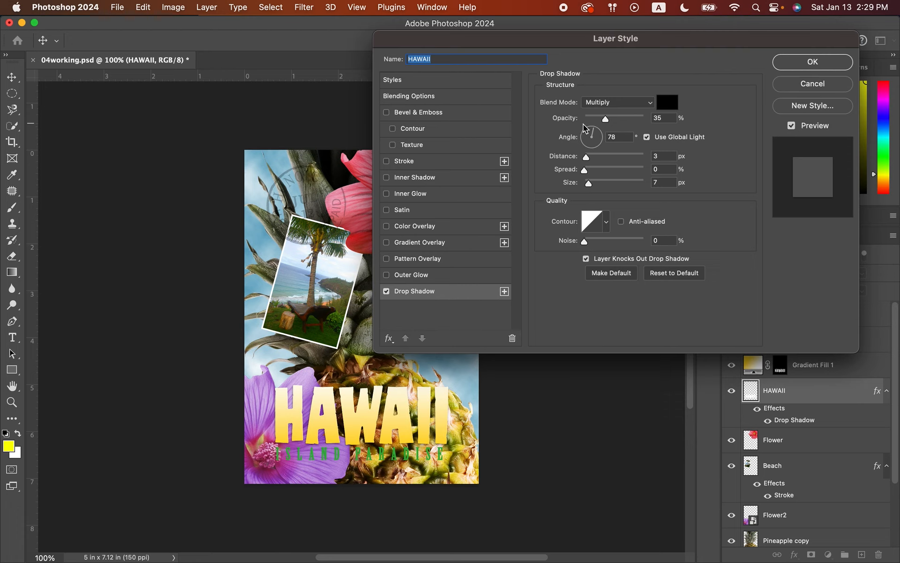
- Set the HAWAII drop shadow to 75% opacity, 5 px distance, 30% spread and 10 px size, and apply it
drag(606, 118, 630, 119)
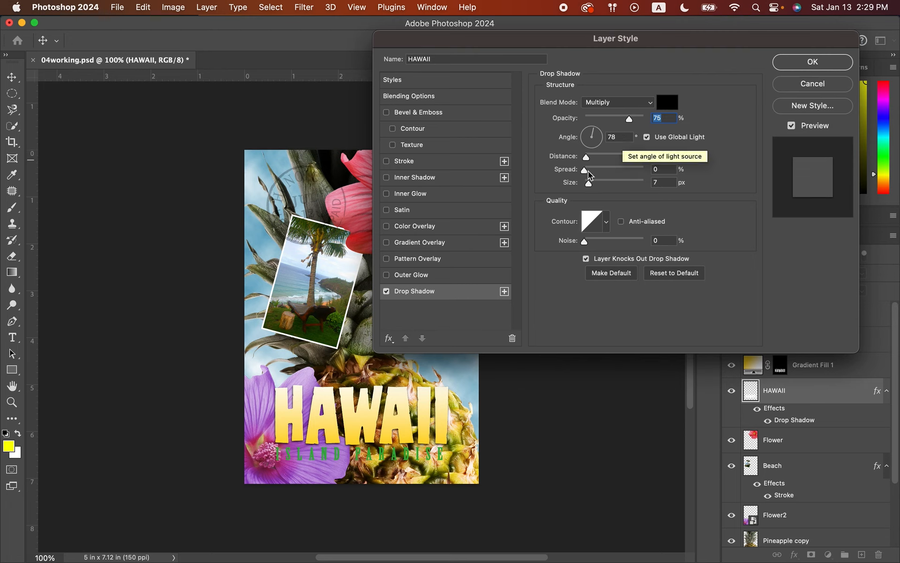
click(645, 156)
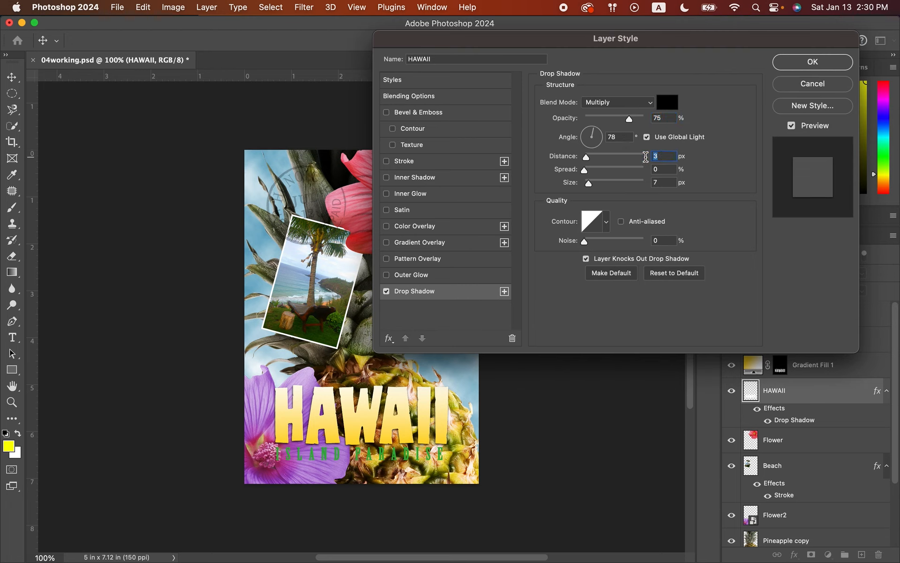
text(5)
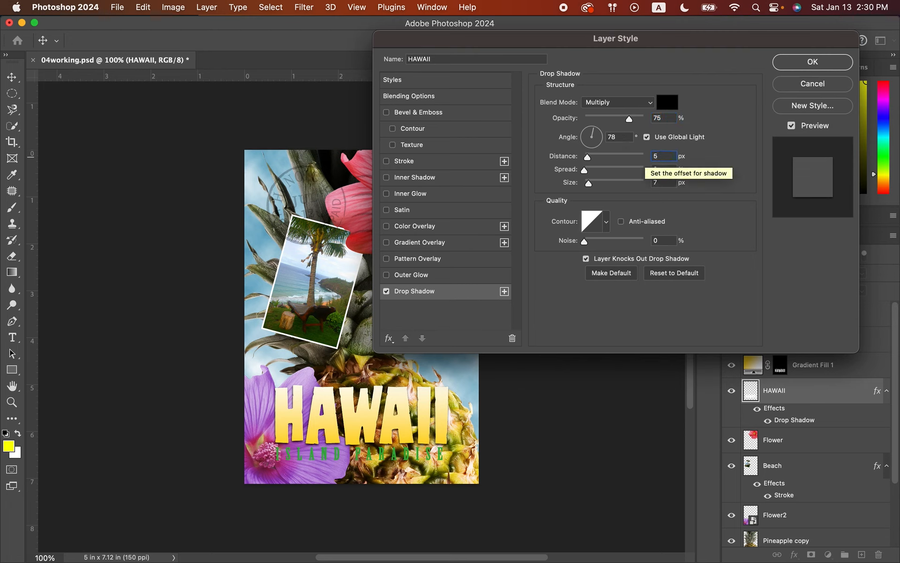
click(645, 168)
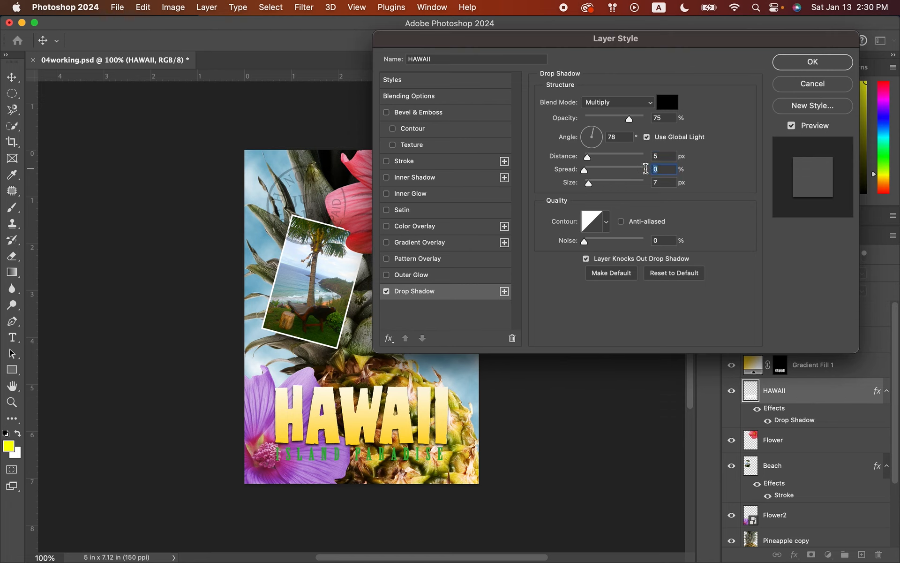
text(30)
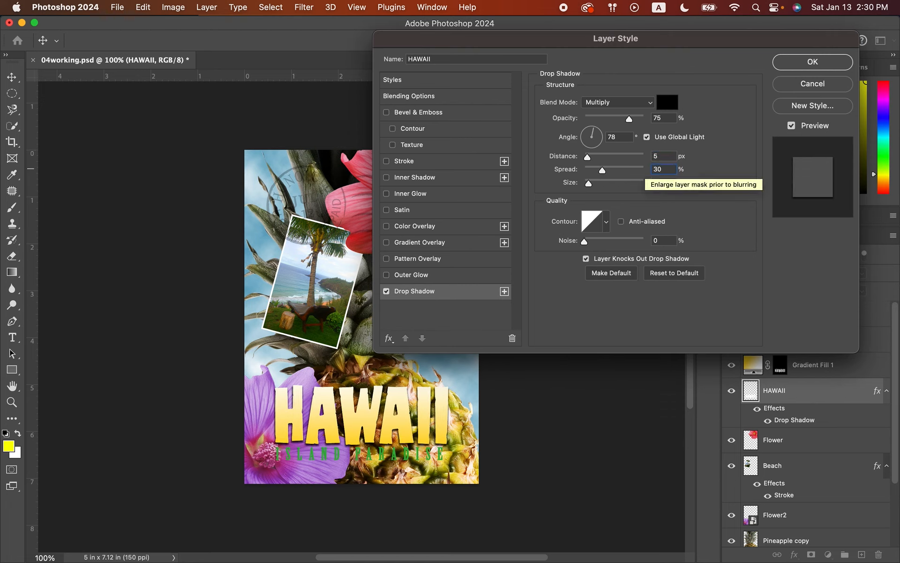
click(649, 181)
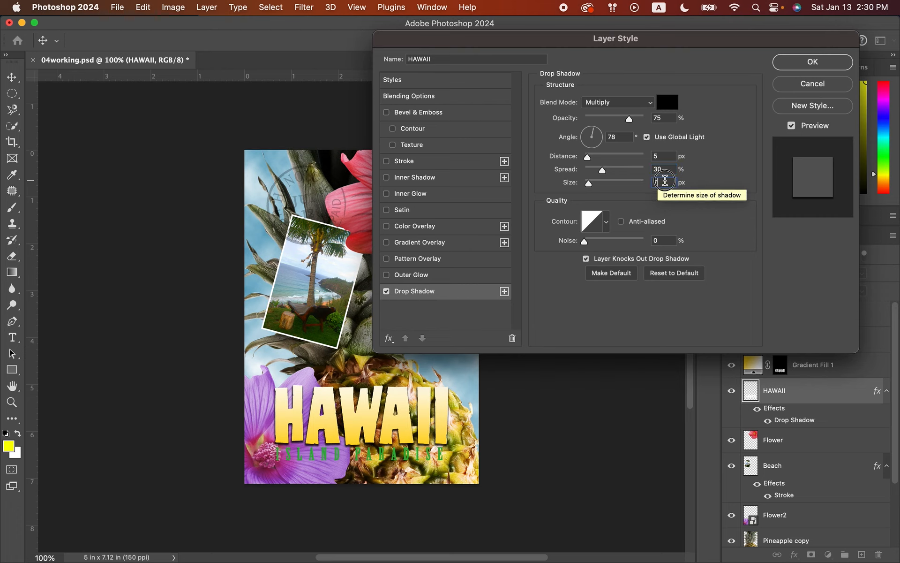
text(10)
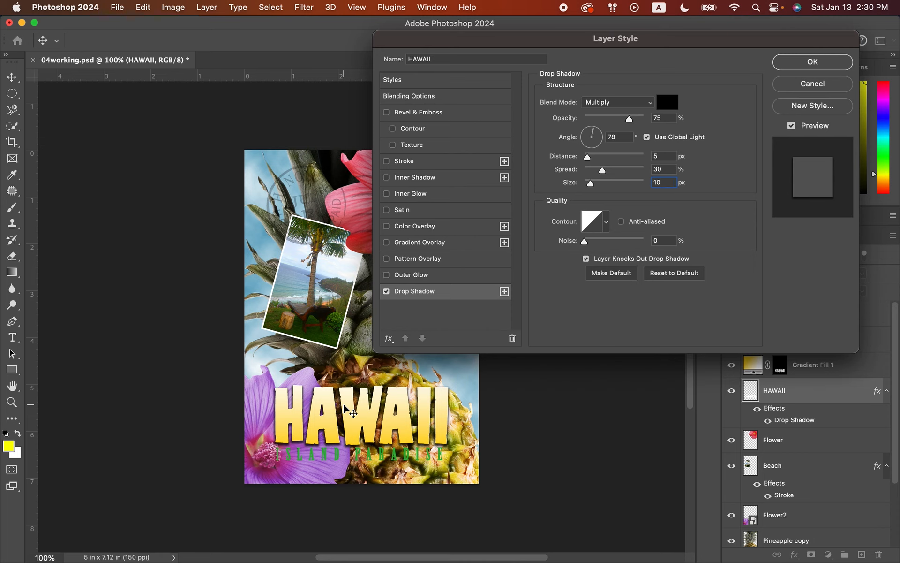
click(805, 65)
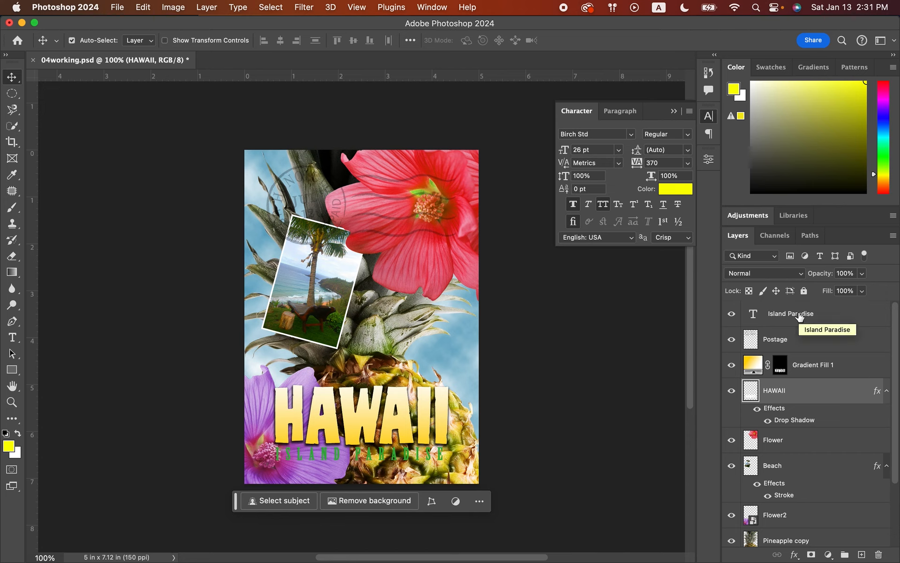
- Review the HAWAII layer's blending options and drop shadow settings, closing the Layer Style dialog each time without changes
click(778, 412)
right_click(777, 410)
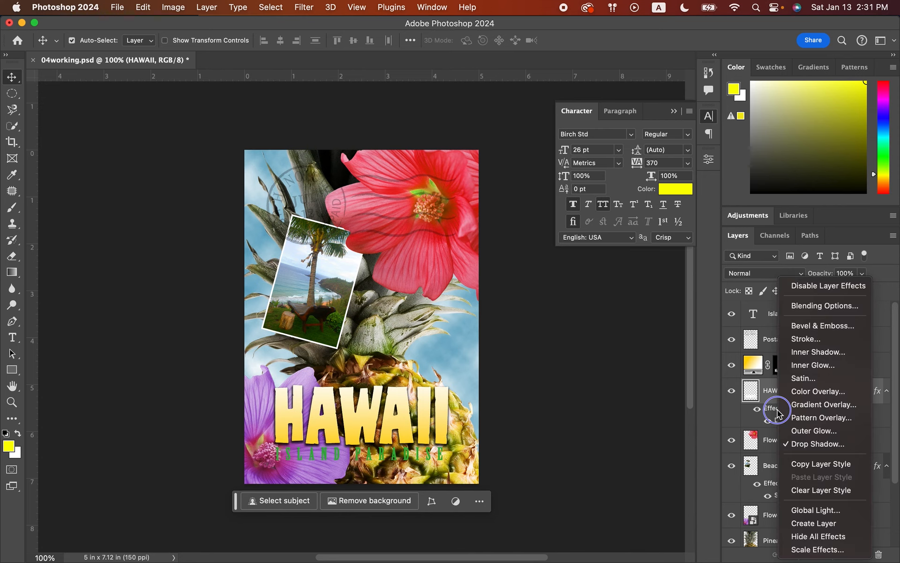
click(777, 411)
double_click(778, 412)
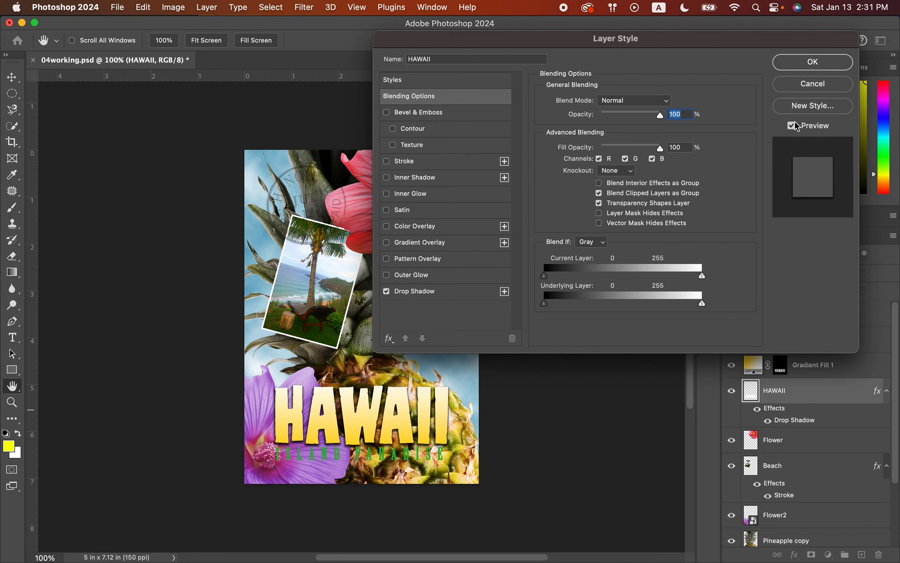
click(797, 85)
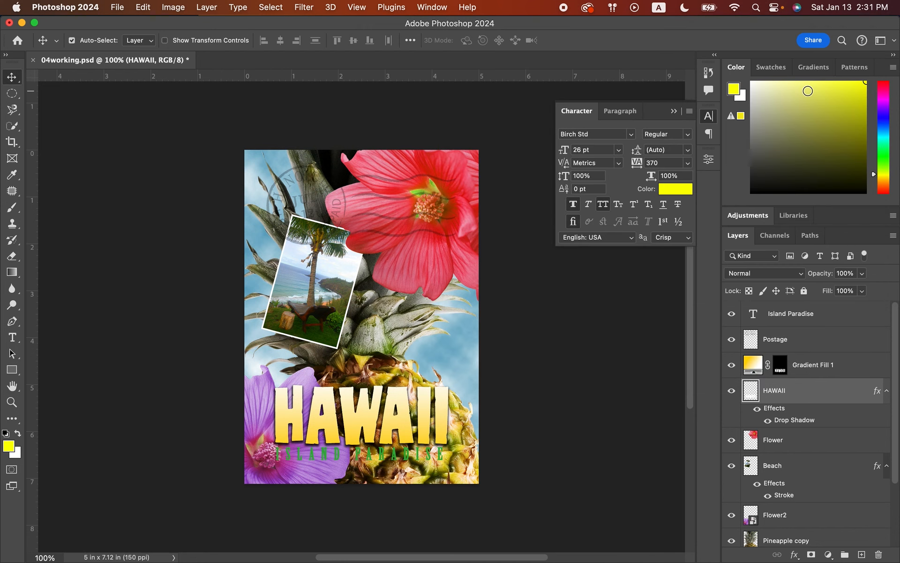
right_click(791, 421)
click(790, 421)
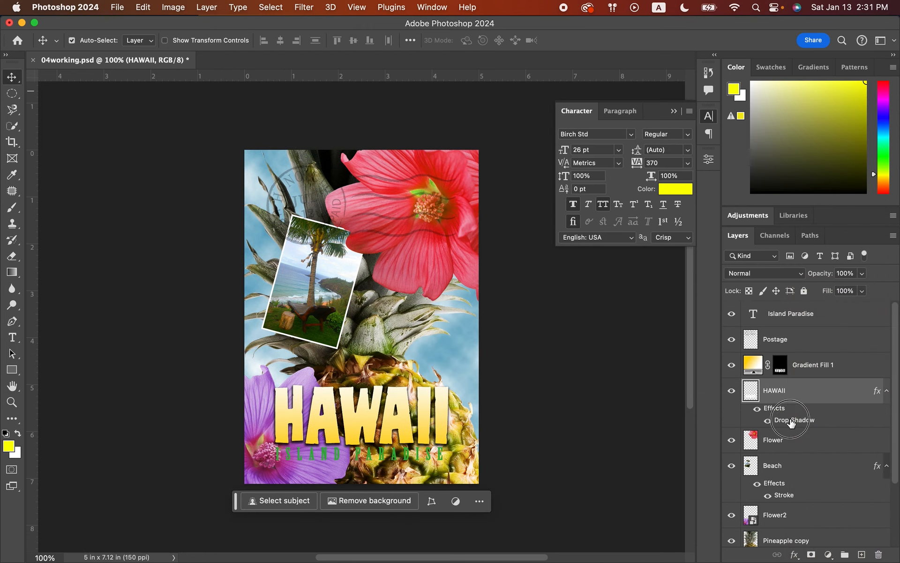
double_click(791, 422)
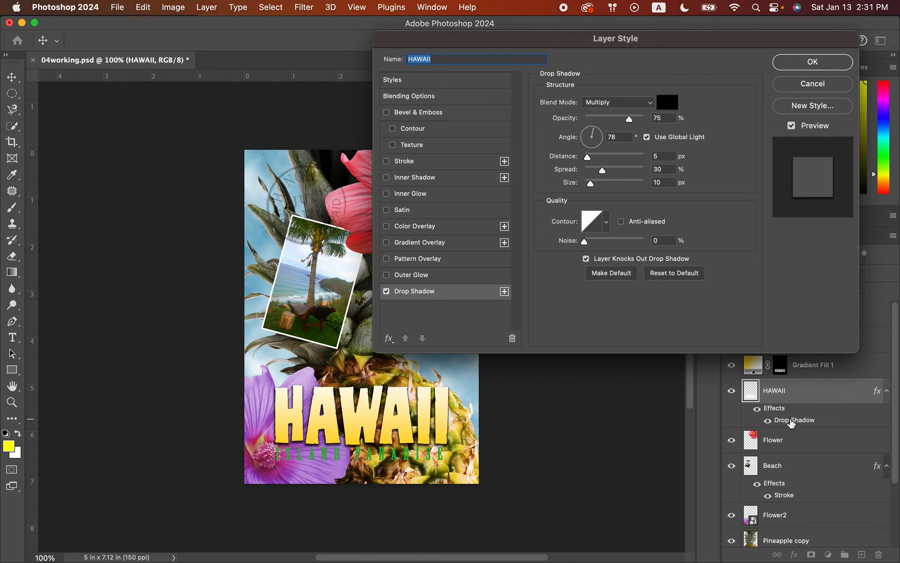
click(811, 86)
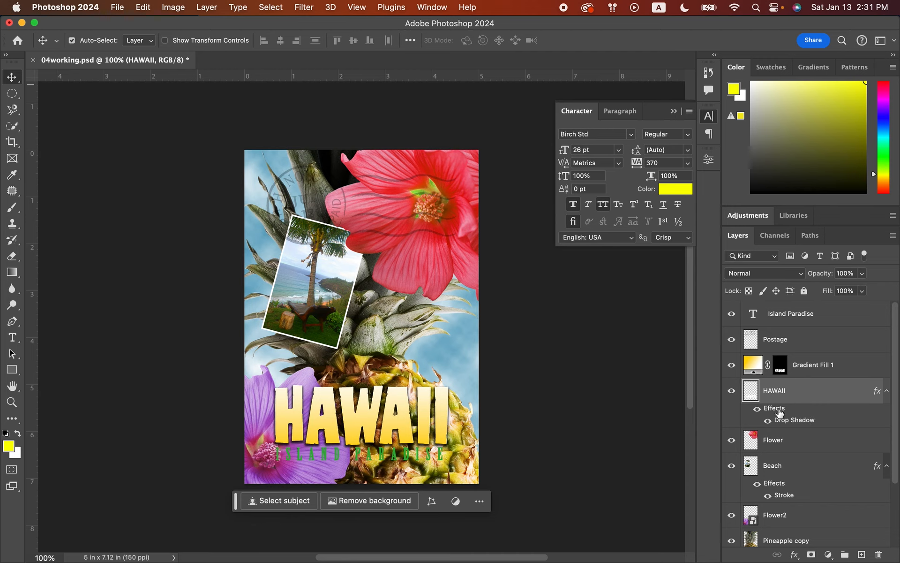
- Copy the HAWAII layer's drop shadow effect onto the Island Paradise text layer
drag(780, 411, 780, 317)
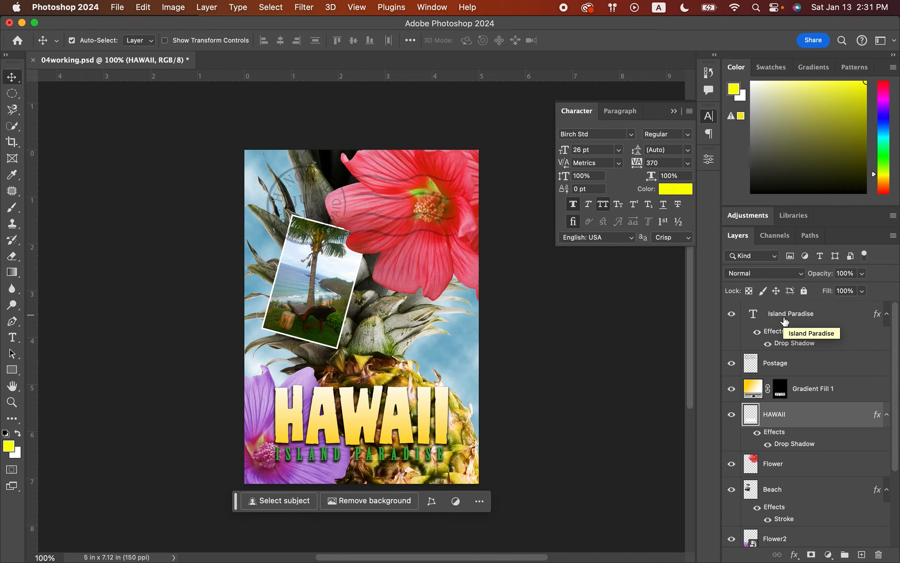
click(773, 435)
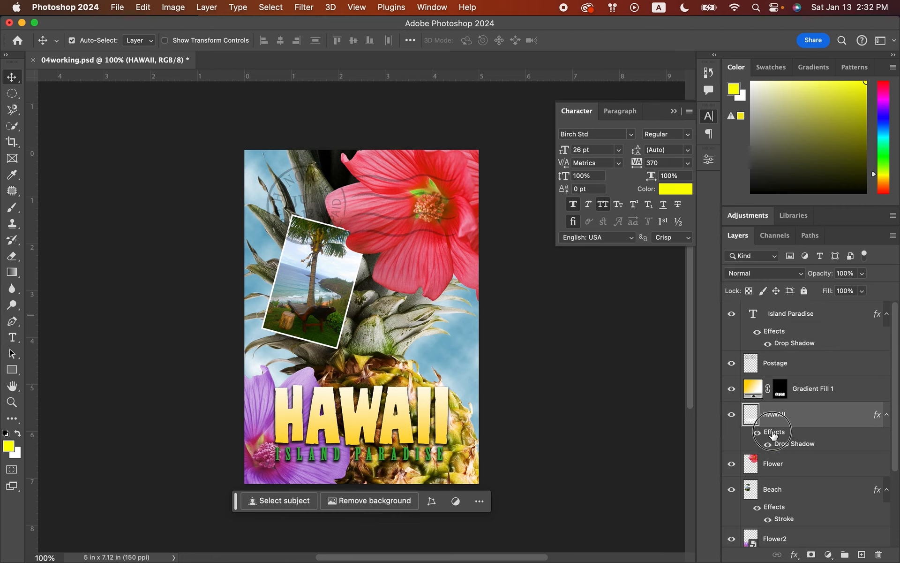
drag(773, 435, 778, 316)
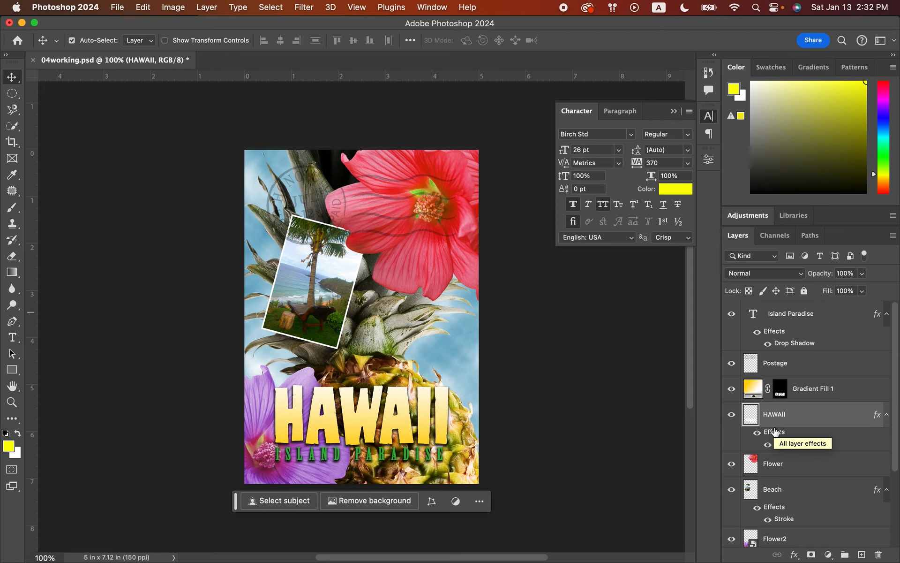
- Add a Stroke layer style to the HAWAII layer with a size of 4 px and the position set to Outside
click(795, 556)
mouse_move(795, 557)
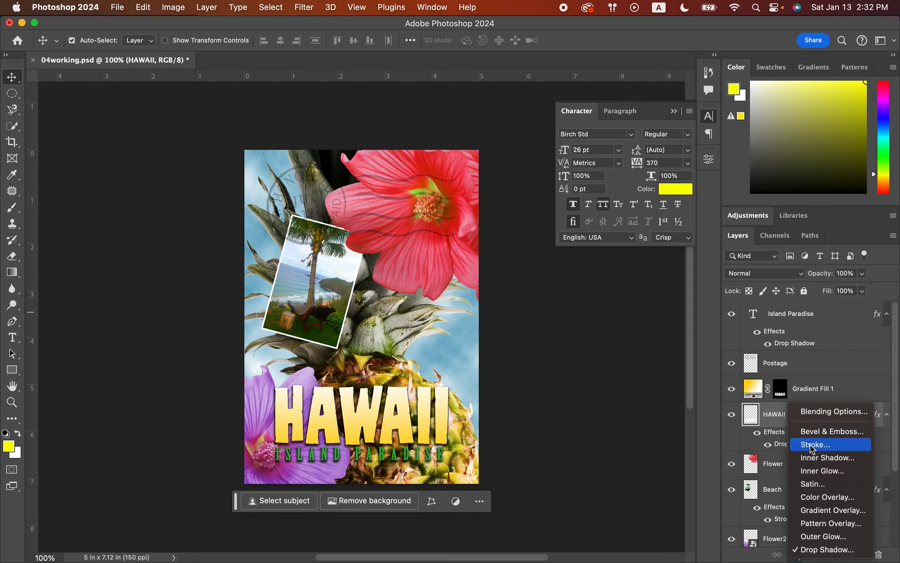
click(812, 446)
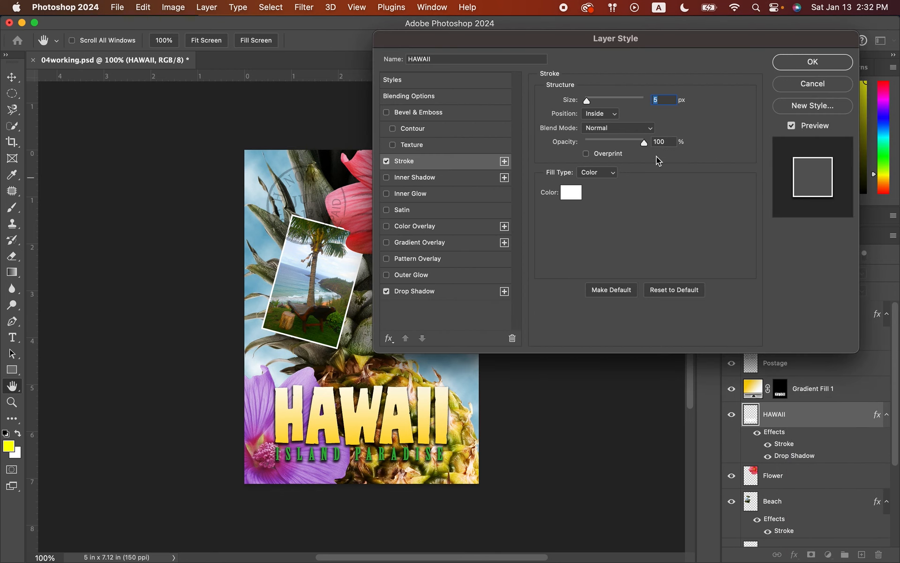
drag(536, 38, 591, 52)
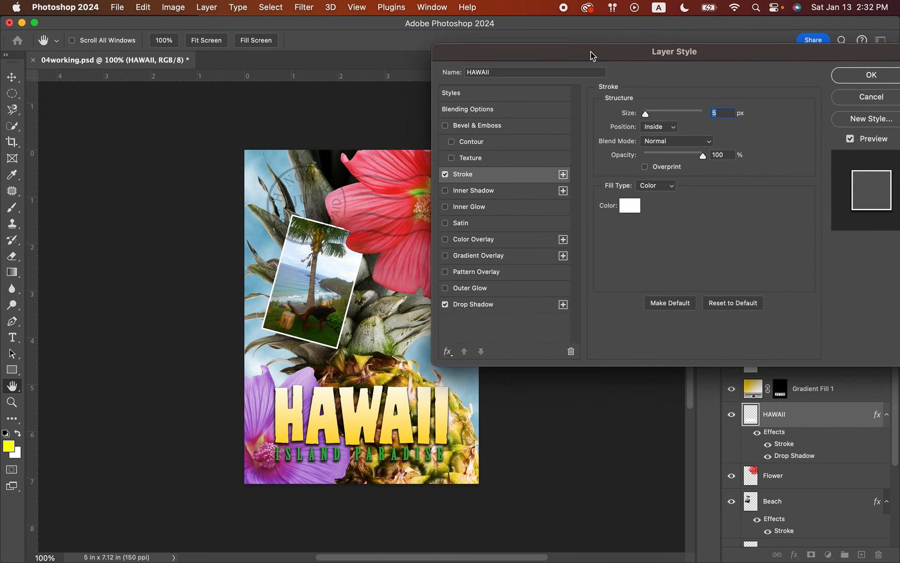
click(715, 114)
drag(716, 116, 705, 116)
text(4)
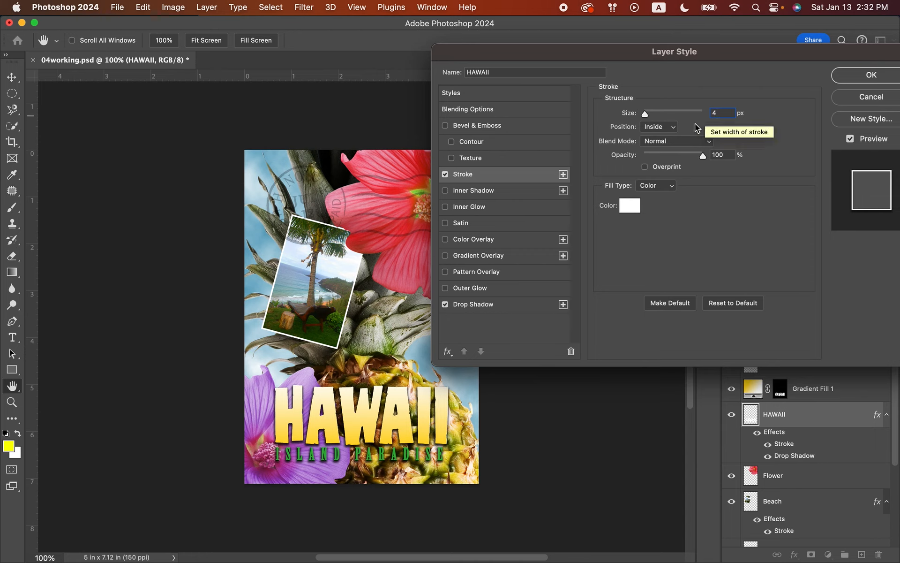
click(671, 126)
click(669, 116)
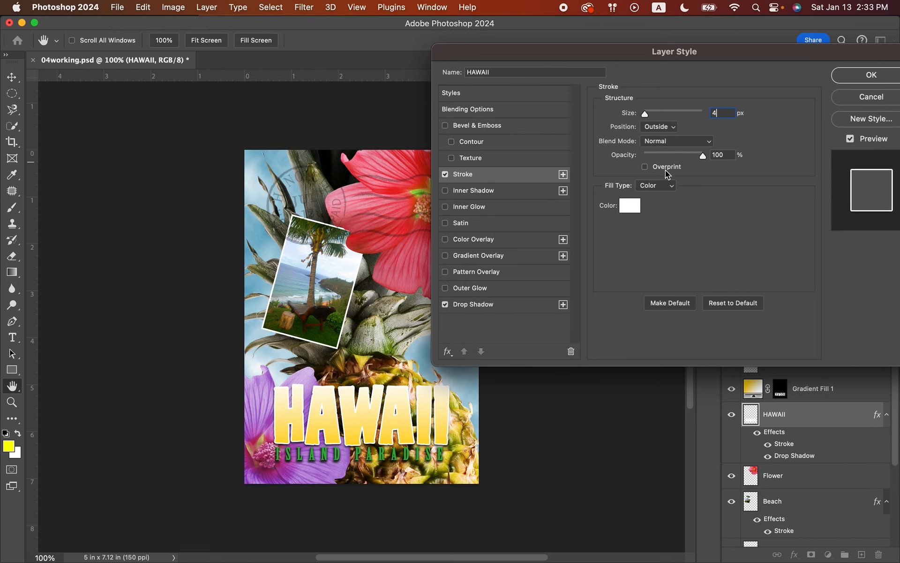
- Color the HAWAII stroke green (30af38) by sampling the Island Paradise lettering, and apply the layer style
click(636, 205)
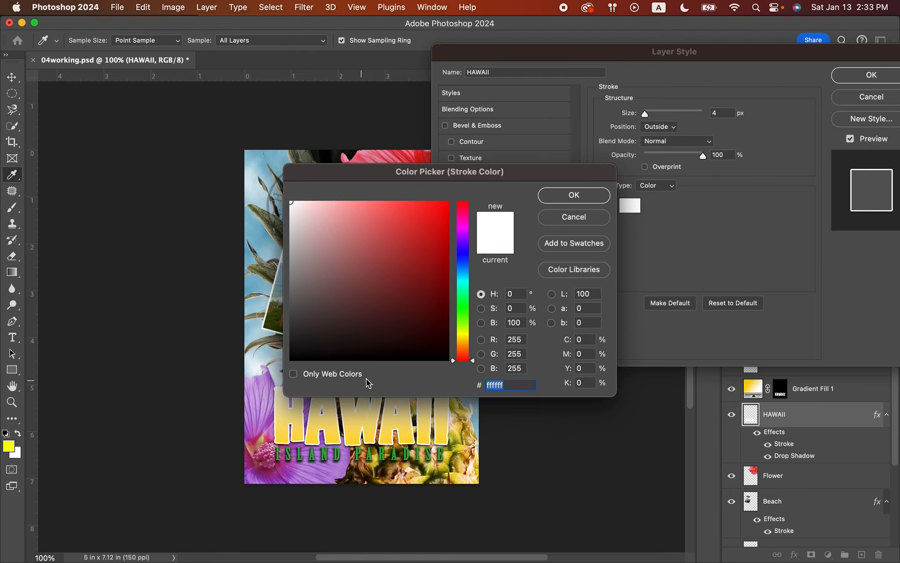
click(336, 451)
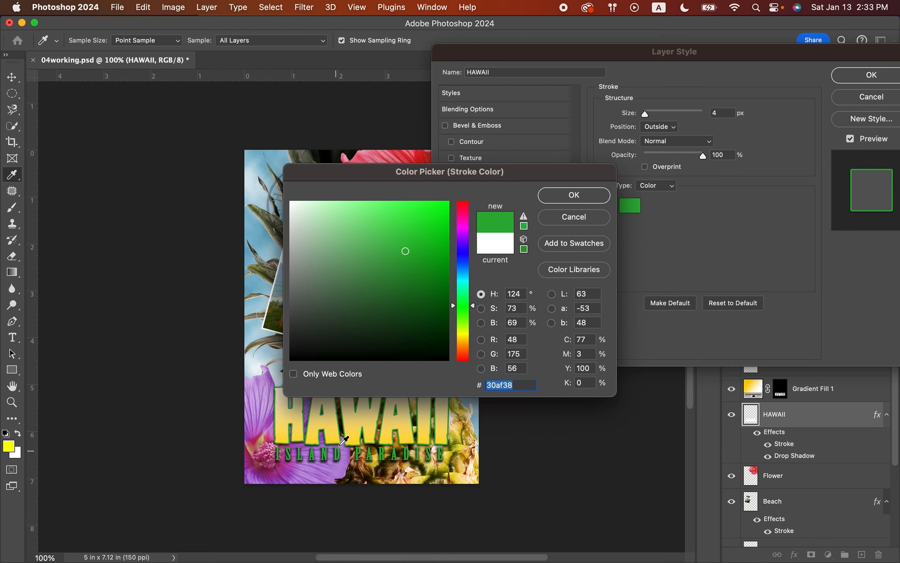
click(561, 196)
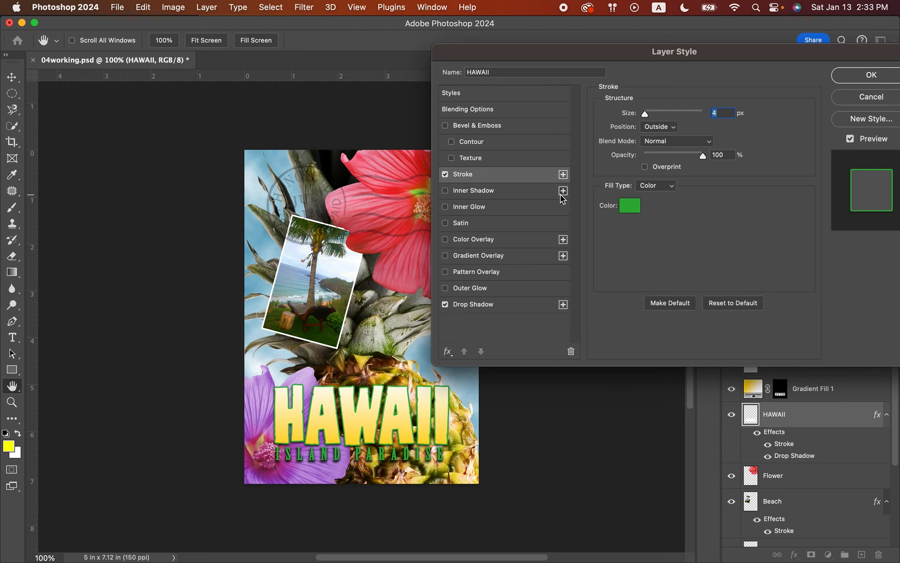
click(845, 76)
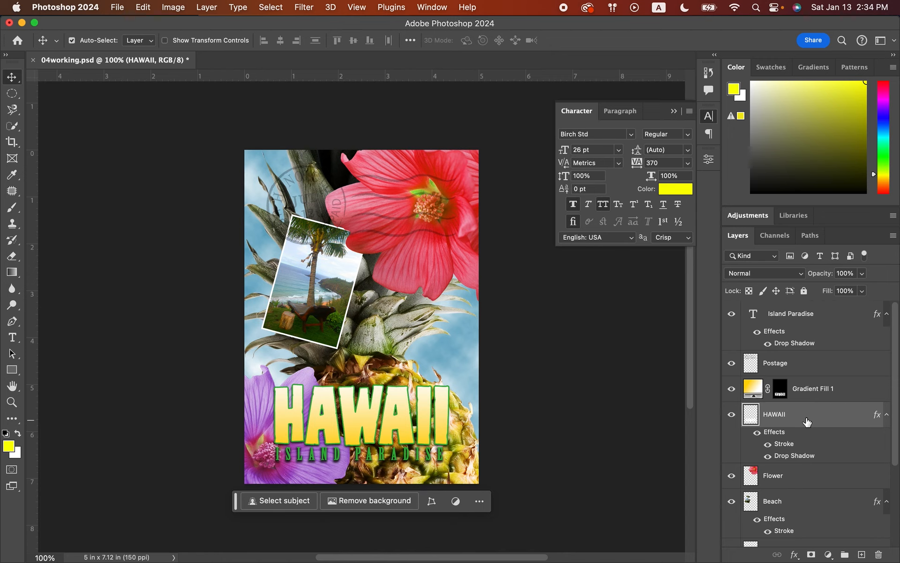
- Add a Drop Shadow layer style to the Flower layer and move the Layer Style dialog clear of the red flower
click(793, 484)
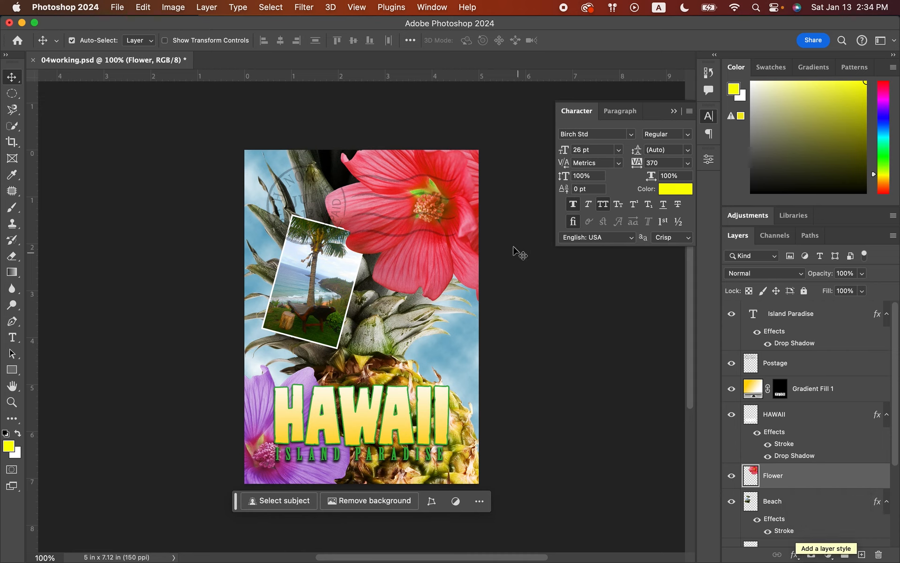
click(214, 9)
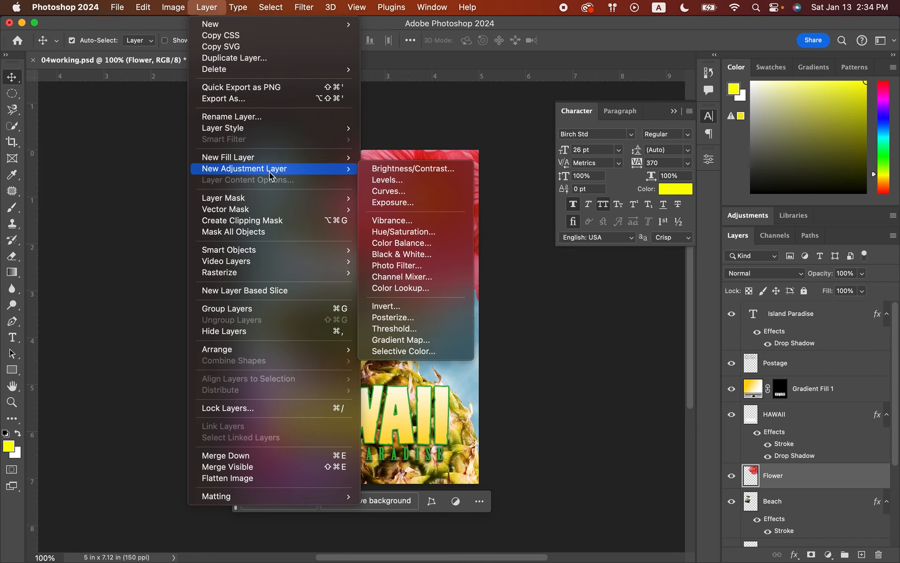
mouse_move(292, 129)
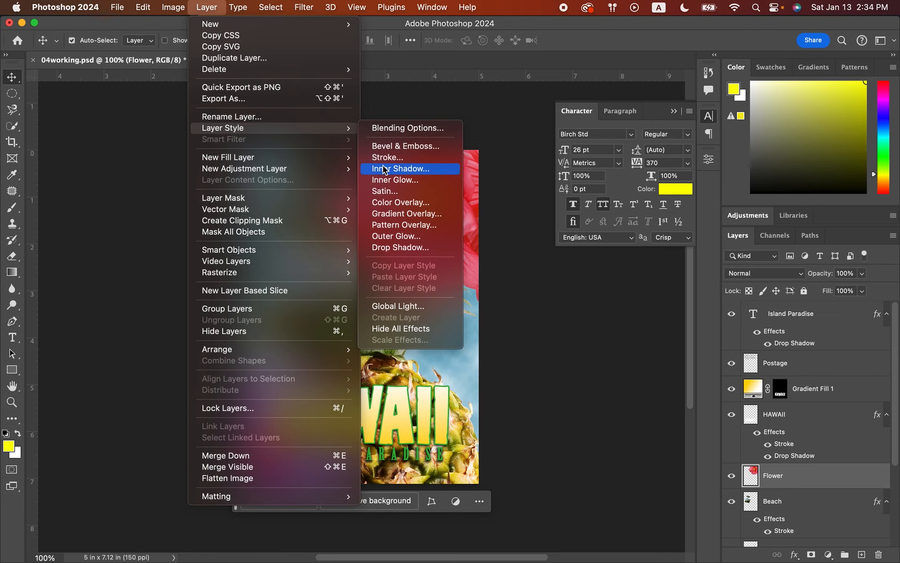
click(386, 247)
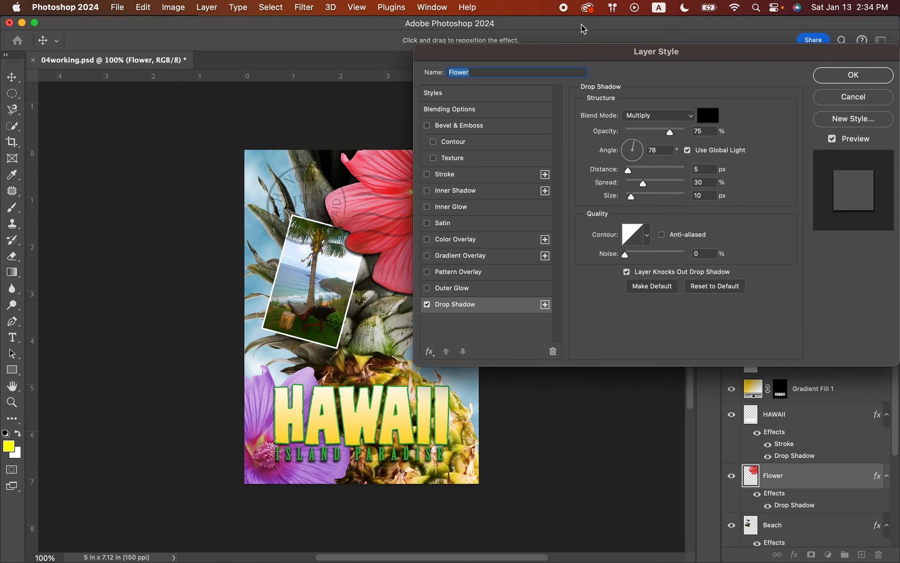
drag(605, 53, 693, 46)
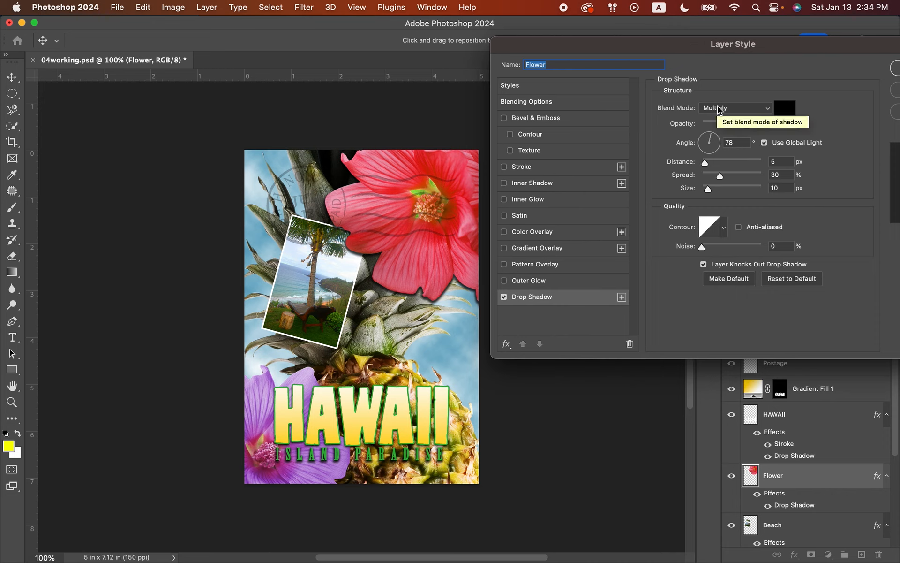
- Set the Flower layer's drop shadow to 60% opacity, 13 px distance and 9% spread
drag(745, 123, 738, 128)
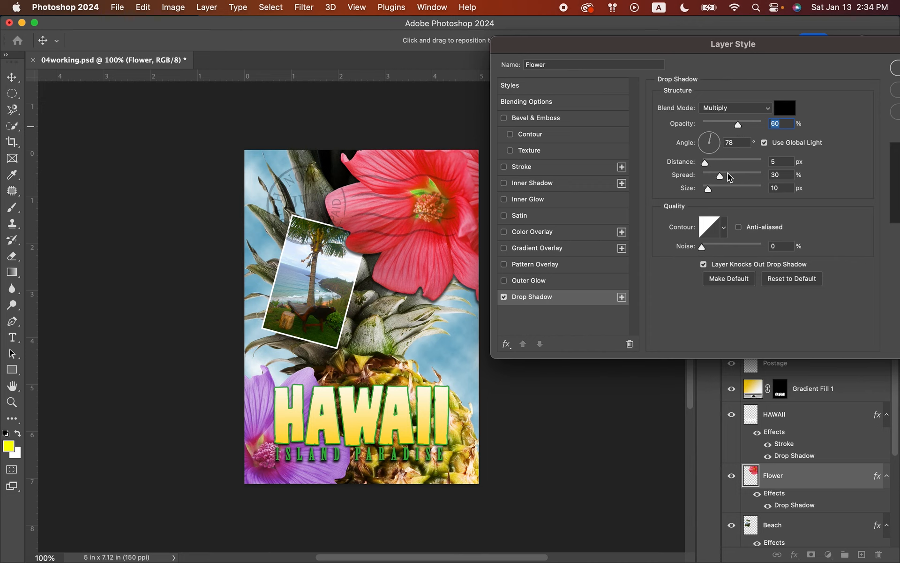
click(765, 164)
text(13)
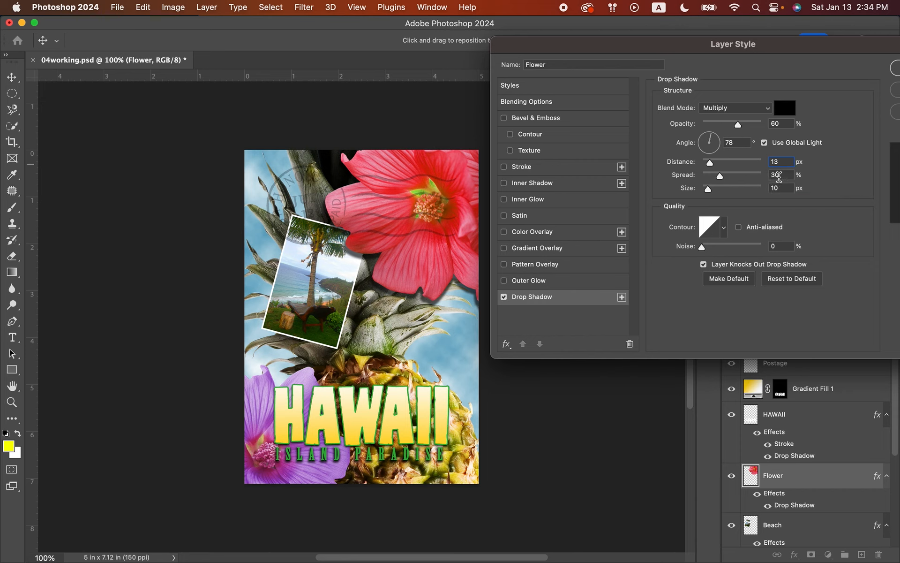
click(769, 177)
text(9)
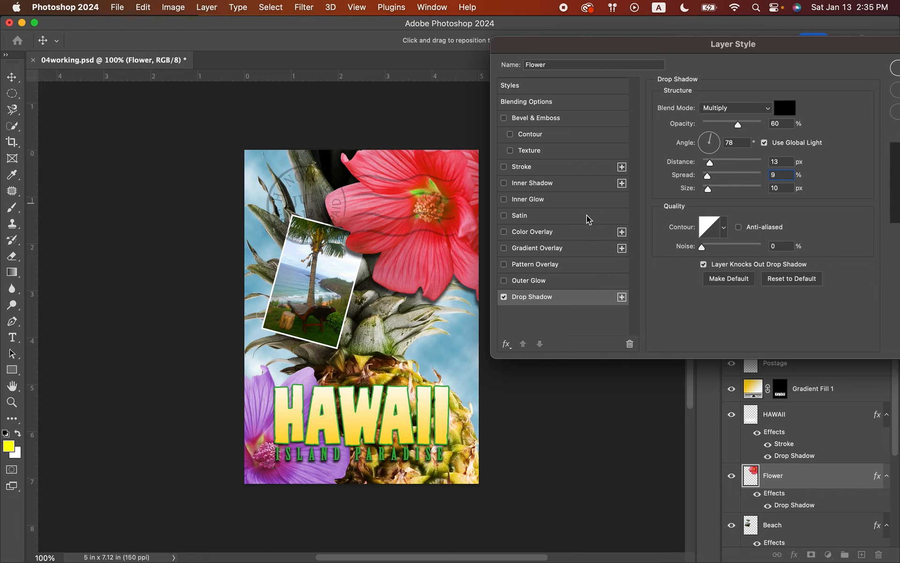
- Add a Satin effect to the Flower layer in Multiply mode with a magenta color (d203d0)
click(520, 217)
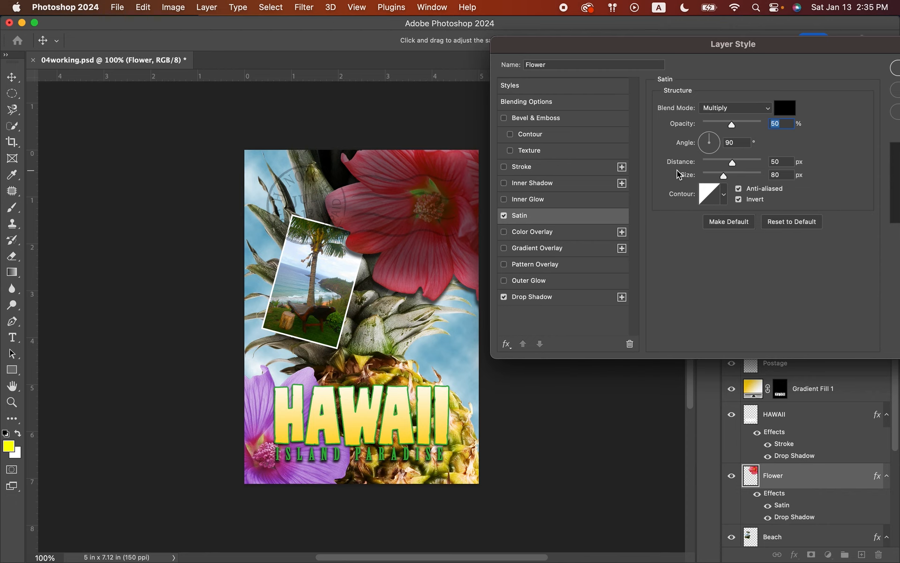
click(718, 110)
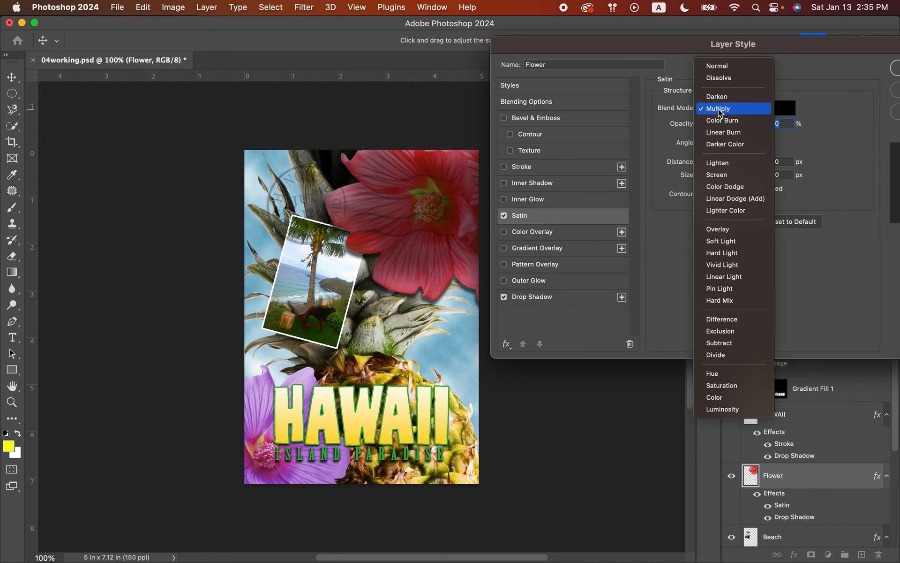
click(719, 110)
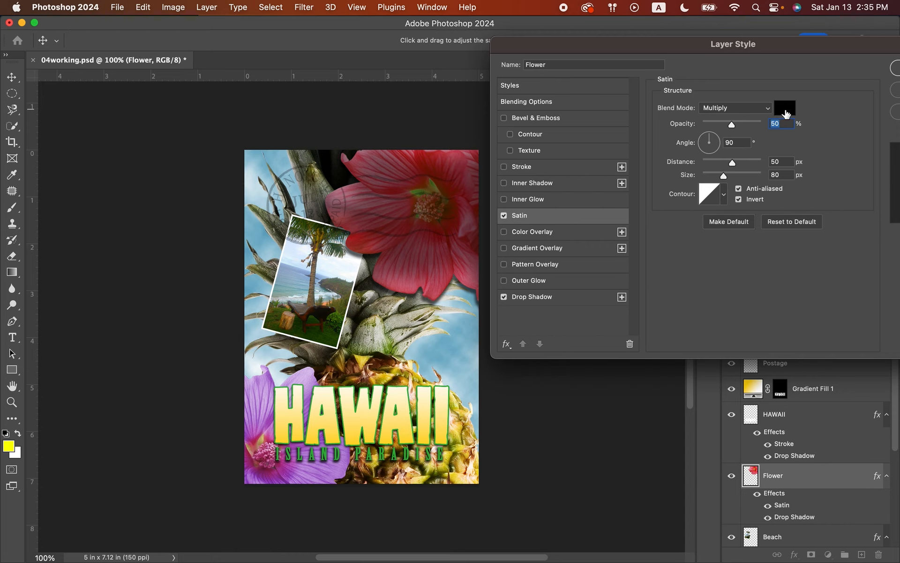
click(788, 110)
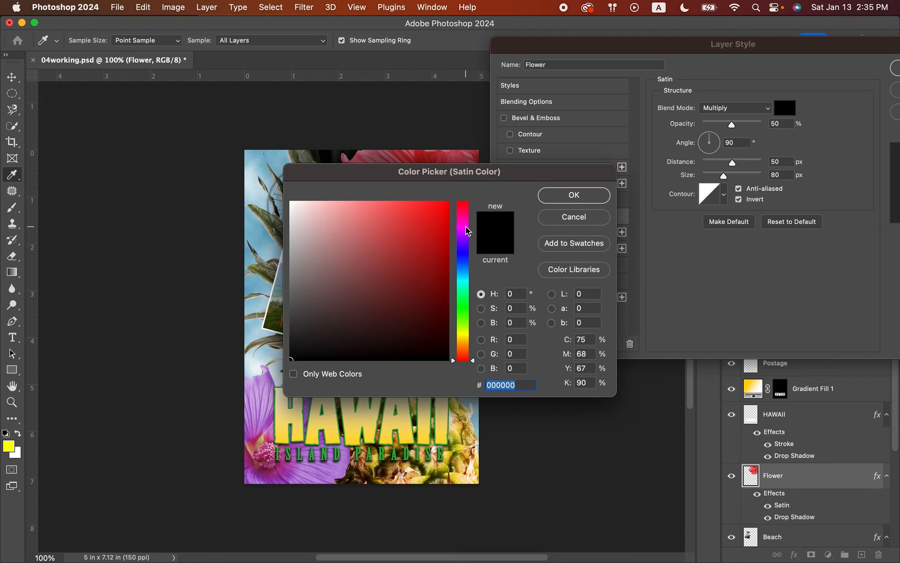
click(467, 230)
click(439, 223)
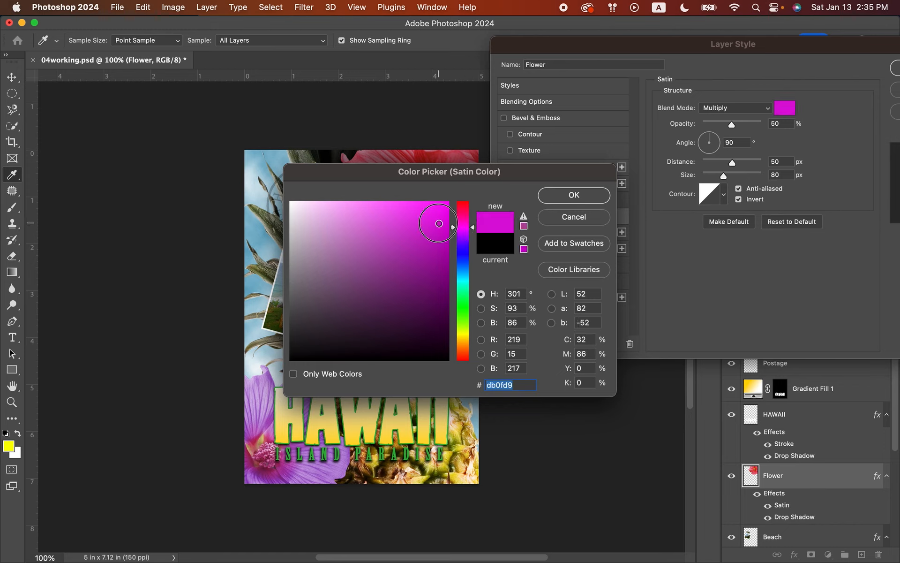
mouse_move(439, 223)
mouse_down()
mouse_move(437, 235)
mouse_move(446, 229)
mouse_up()
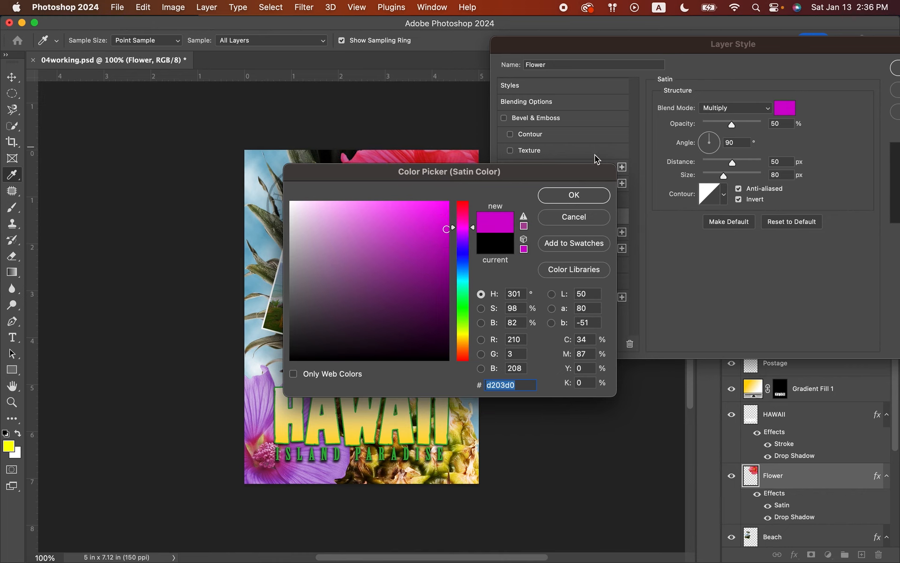
click(572, 202)
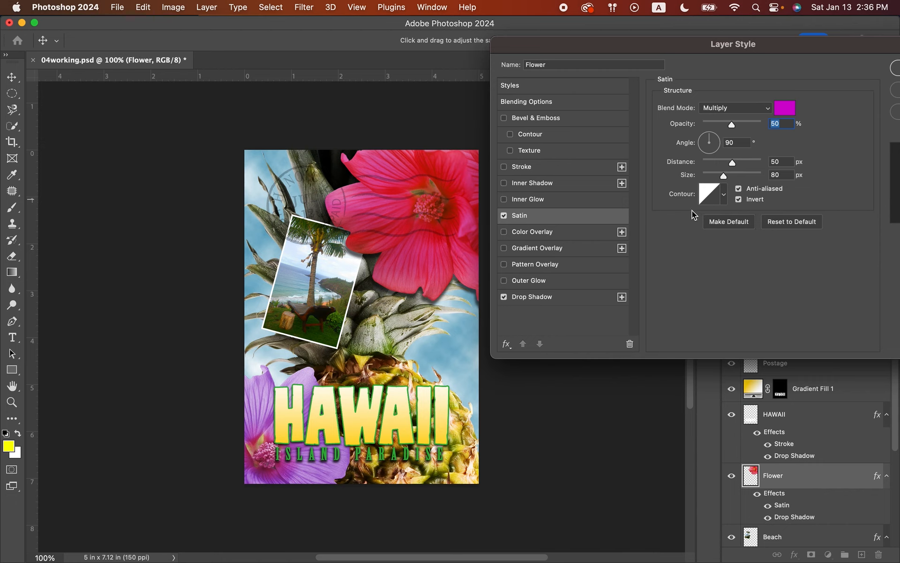
- Set the Flower layer's satin effect to 20% opacity and a distance of 22 px
click(732, 125)
drag(731, 127, 713, 125)
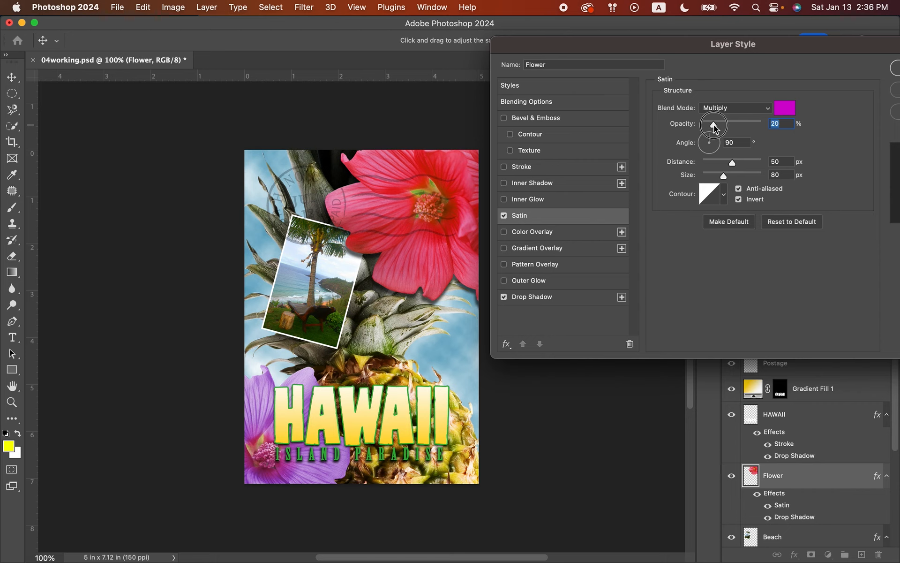
double_click(774, 162)
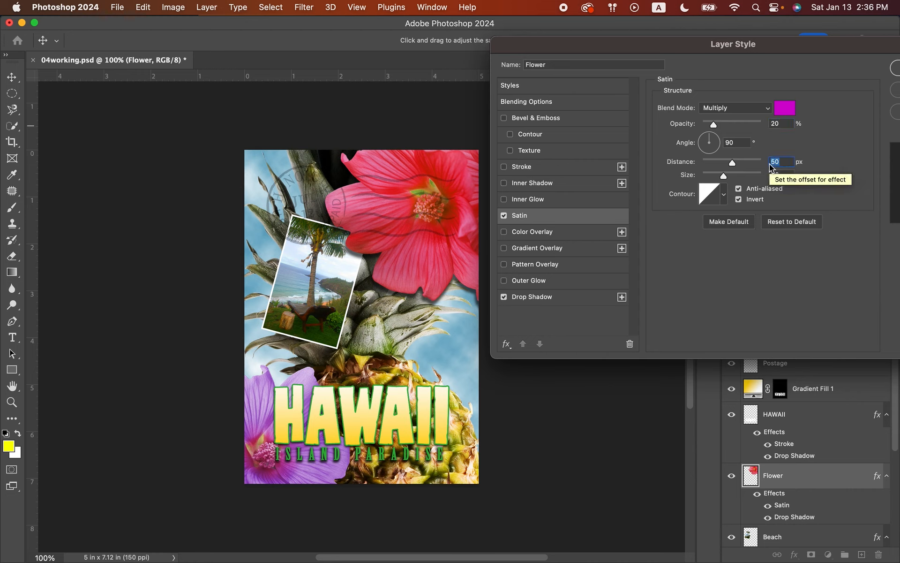
text(22)
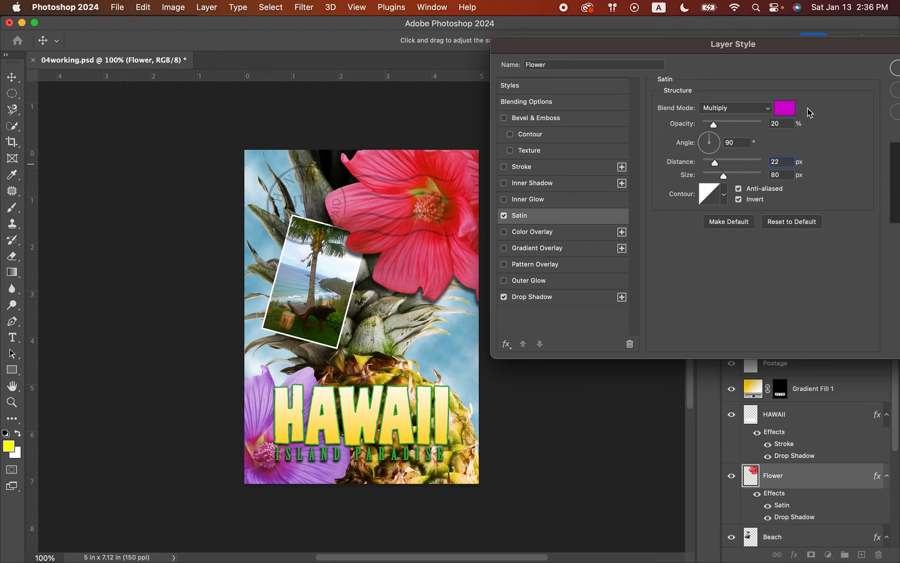
- Compare the red flower with the preview and the satin Invert option off and on, keep both enabled, and apply the layer style
drag(851, 49, 808, 50)
click(865, 133)
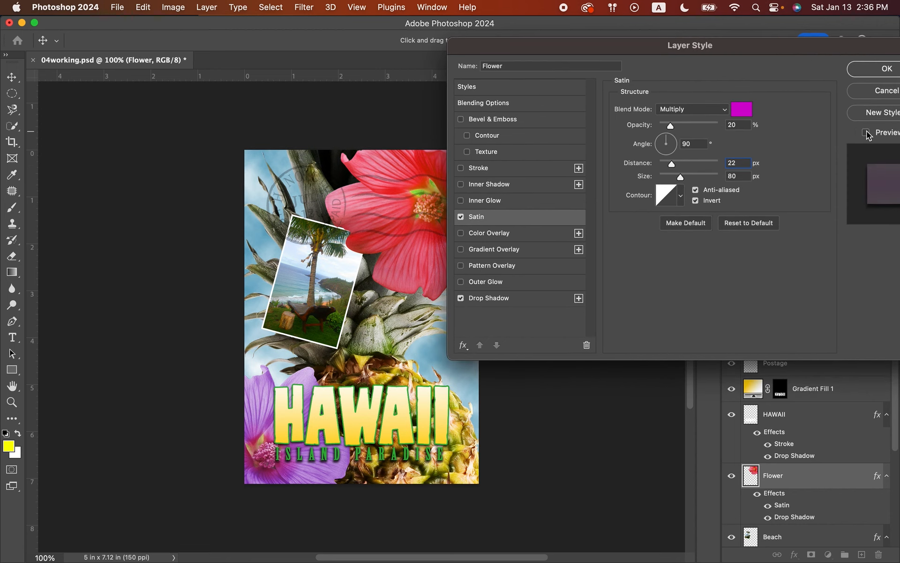
click(866, 133)
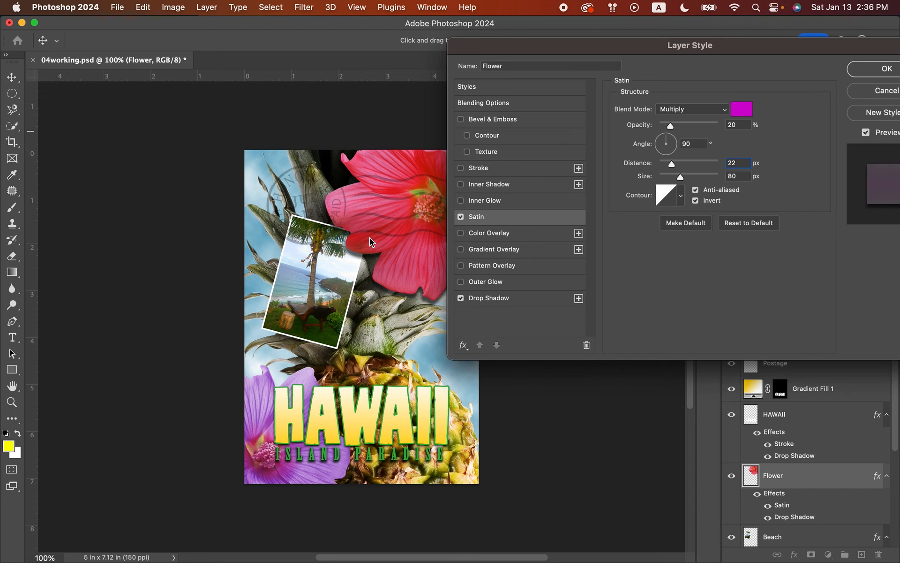
drag(510, 45, 547, 35)
click(733, 190)
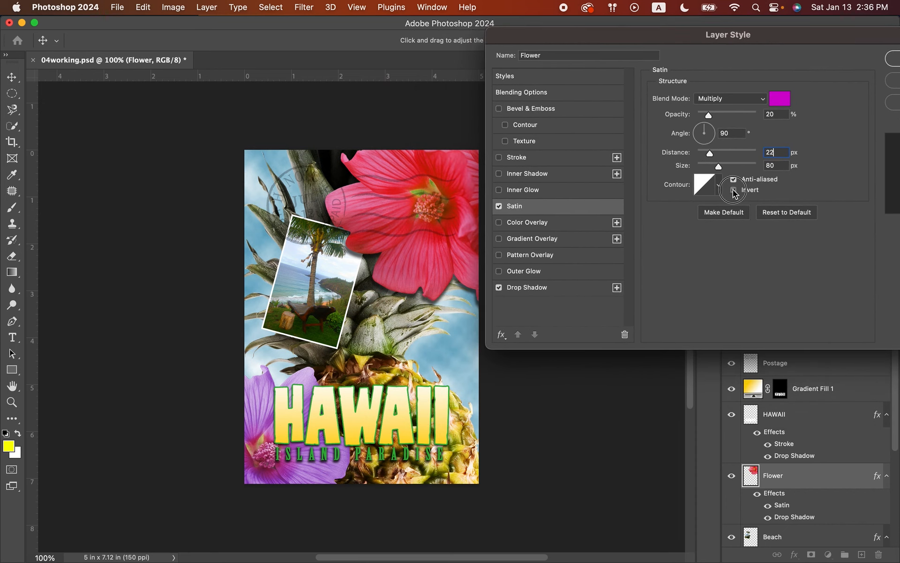
click(733, 190)
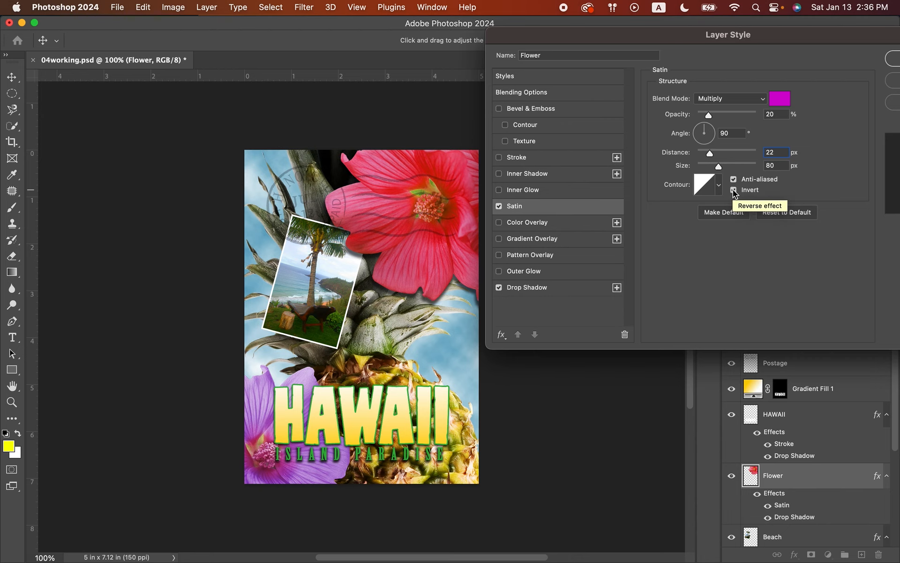
click(733, 191)
click(734, 190)
drag(842, 38, 660, 59)
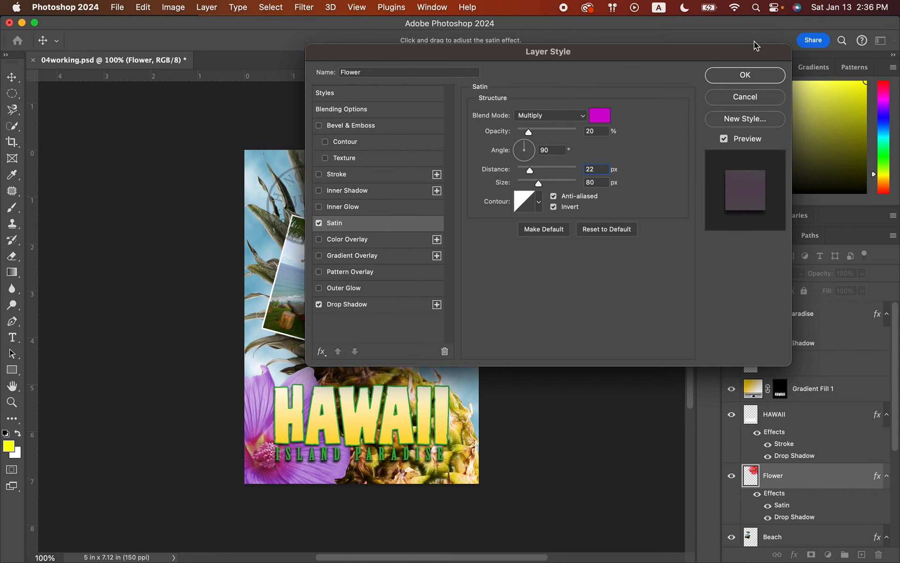
click(745, 76)
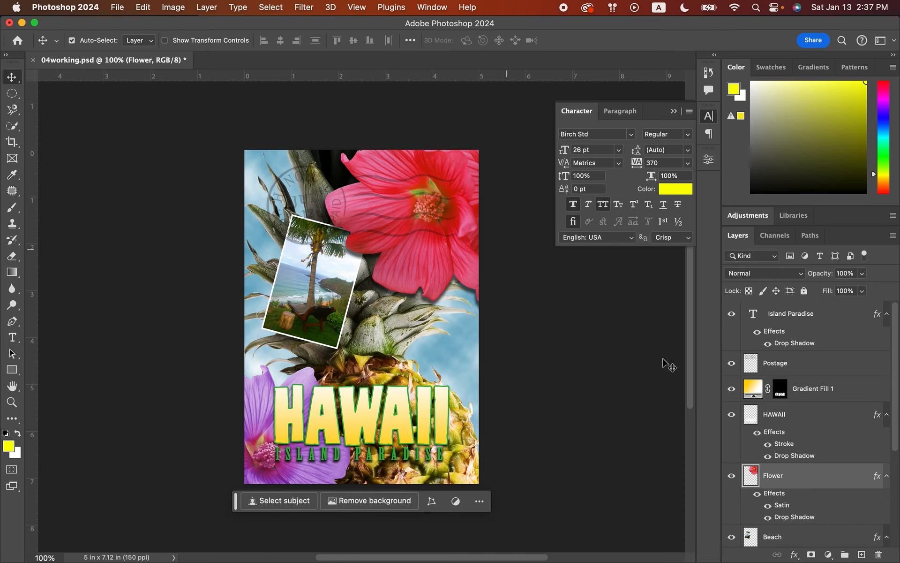
- Add a Hue/Saturation adjustment layer above Flower2 with hue +43 and saturation +19
scroll(823, 443, down, 5)
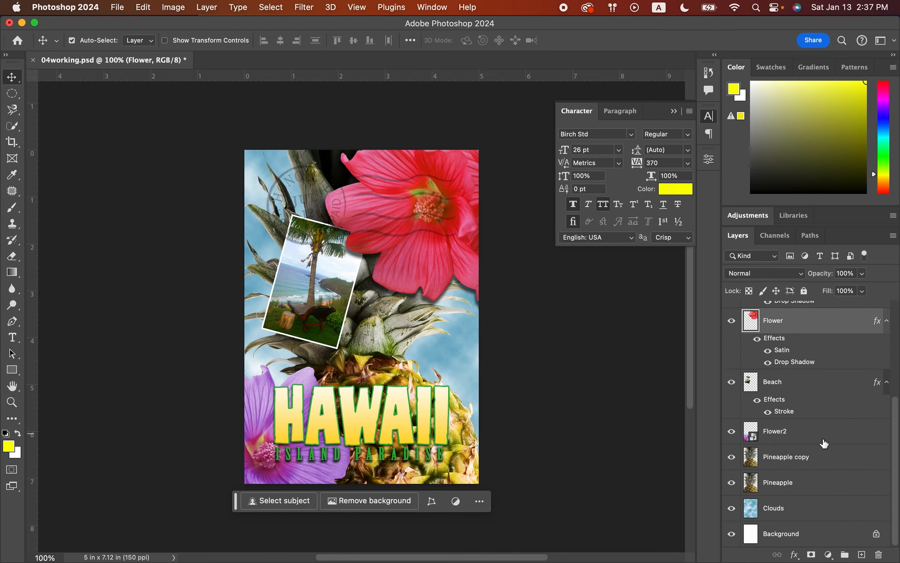
click(802, 439)
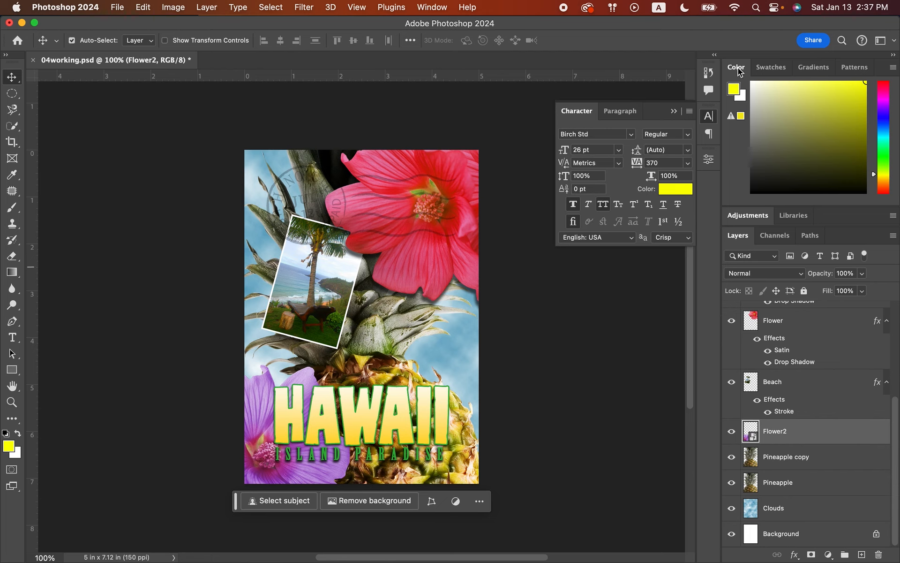
click(760, 217)
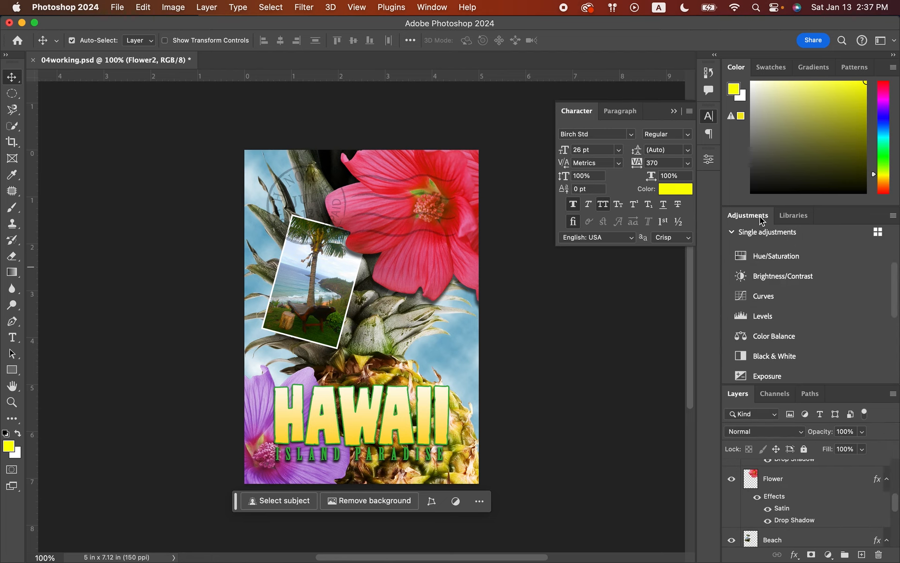
click(765, 259)
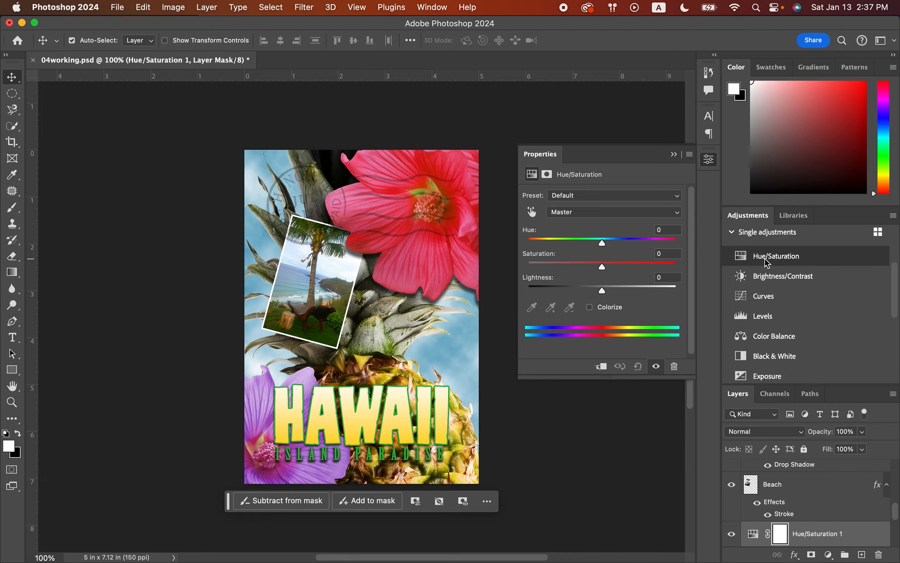
click(660, 229)
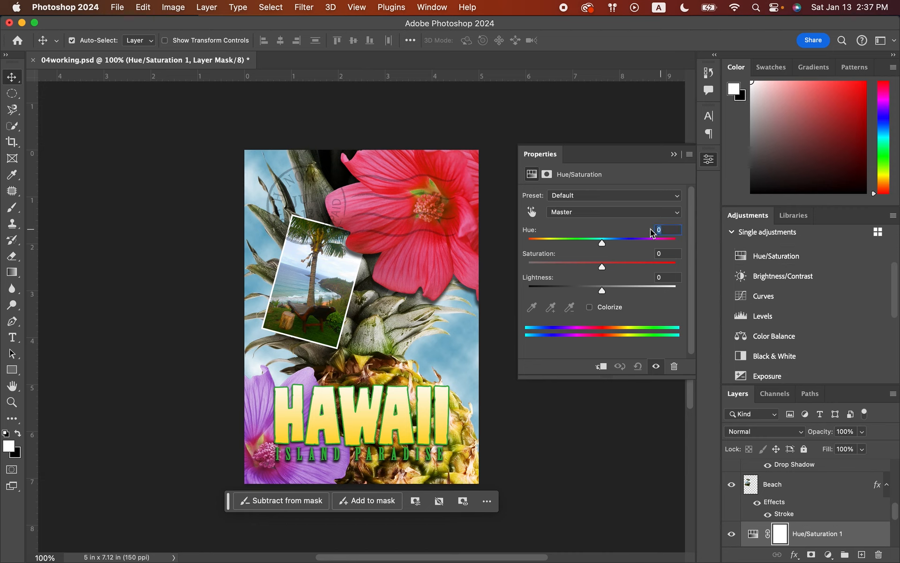
text(43)
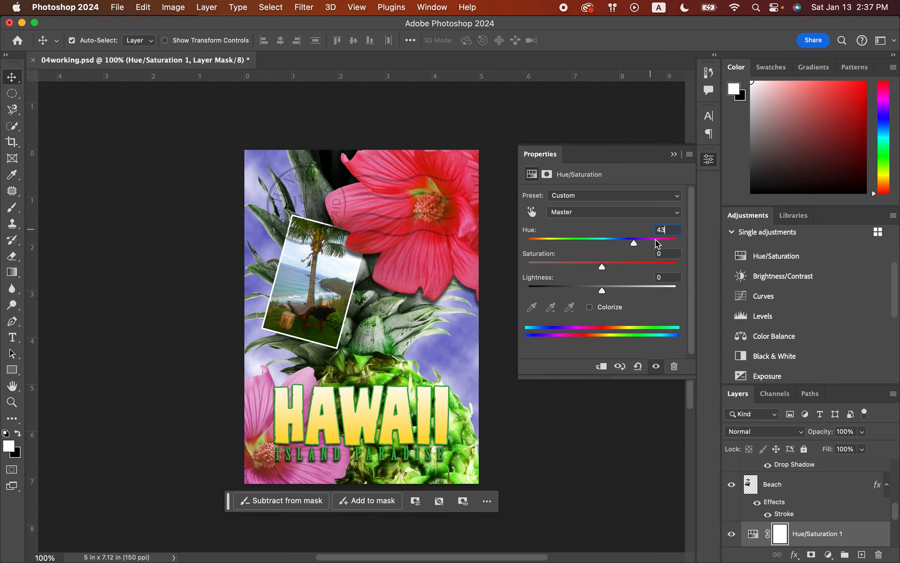
click(662, 254)
text(19)
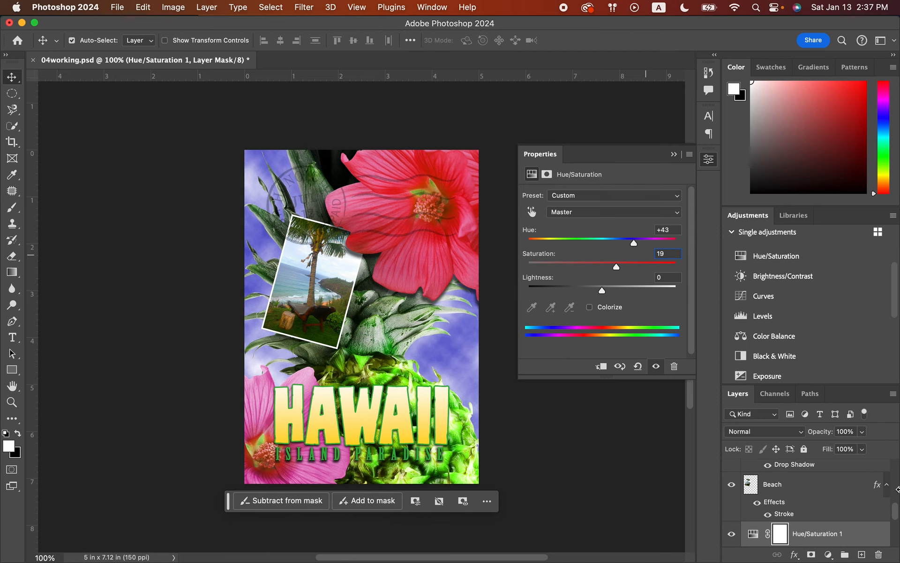
- Clip the Hue/Saturation adjustment to the Flower2 layer with a clipping mask and compare the flower with the adjustment hidden and shown
drag(897, 509, 897, 516)
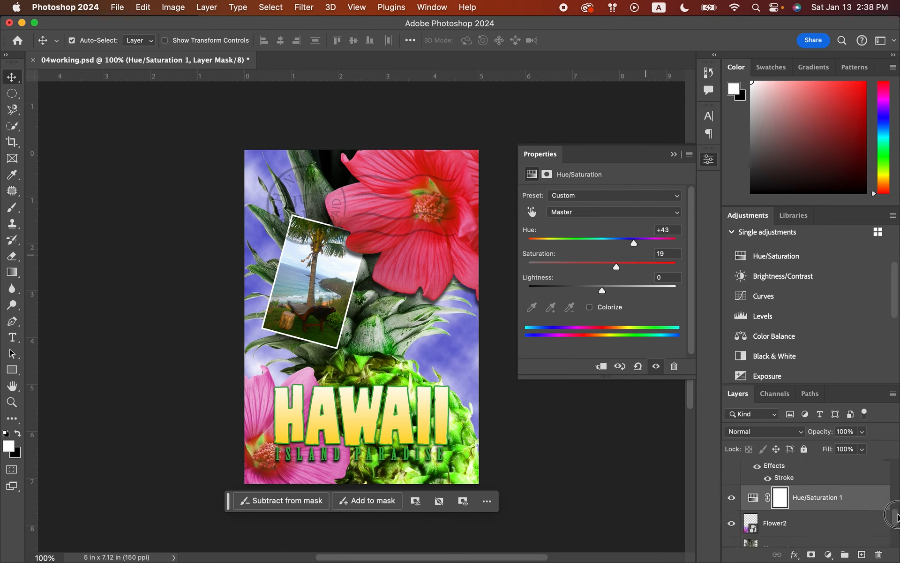
double_click(751, 213)
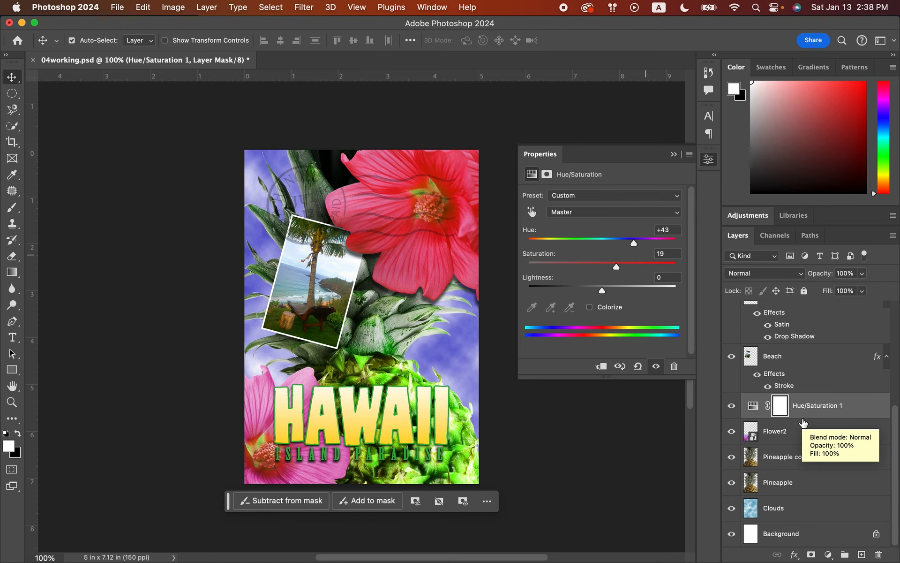
click(808, 408)
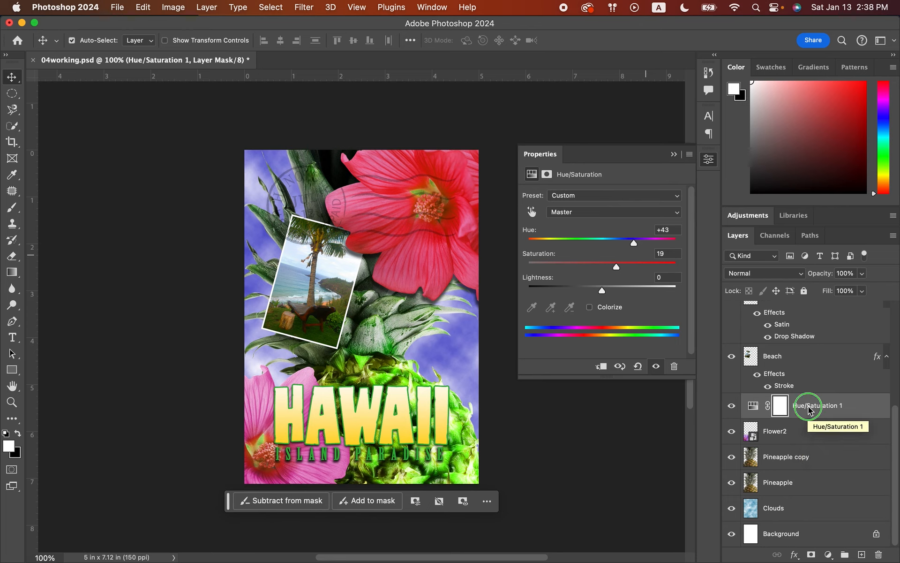
right_click(808, 409)
click(809, 410)
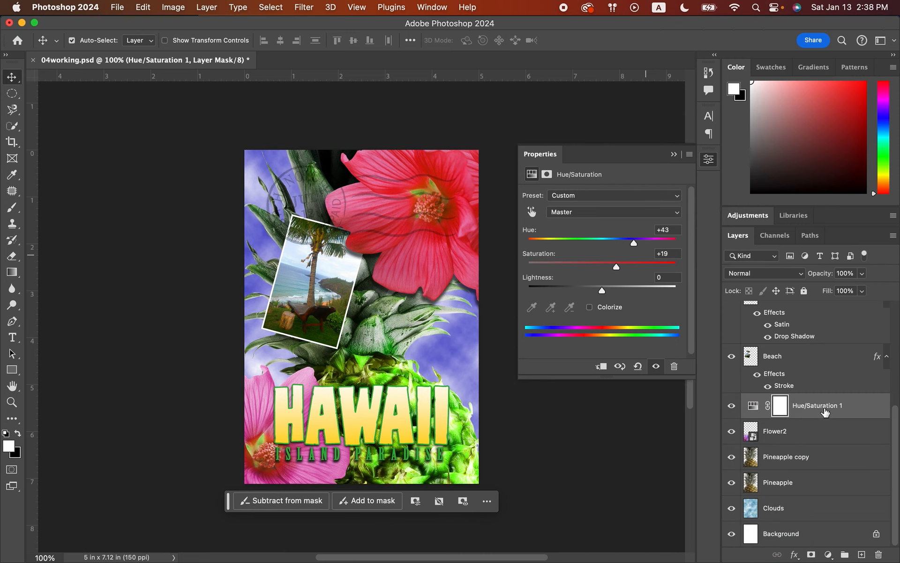
right_click(825, 414)
scroll(771, 537, down, 5)
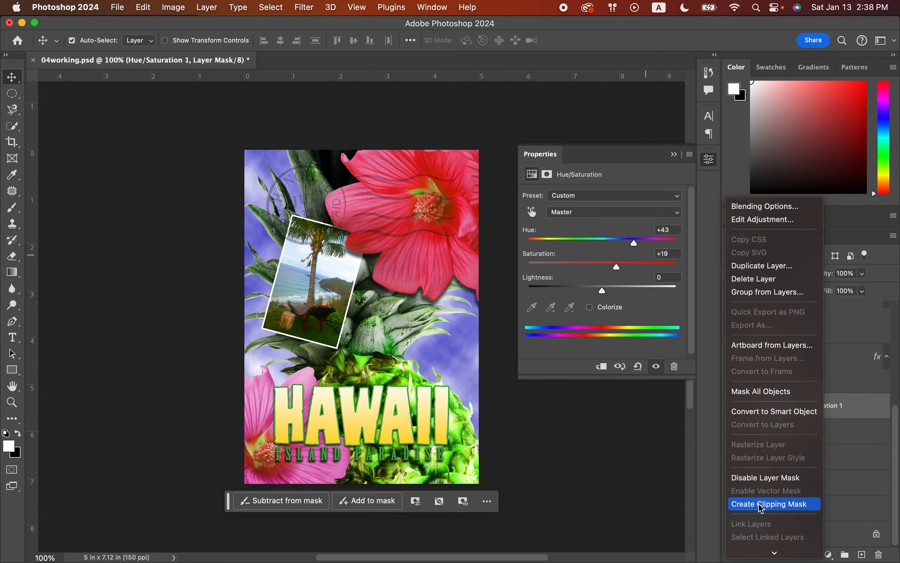
click(760, 505)
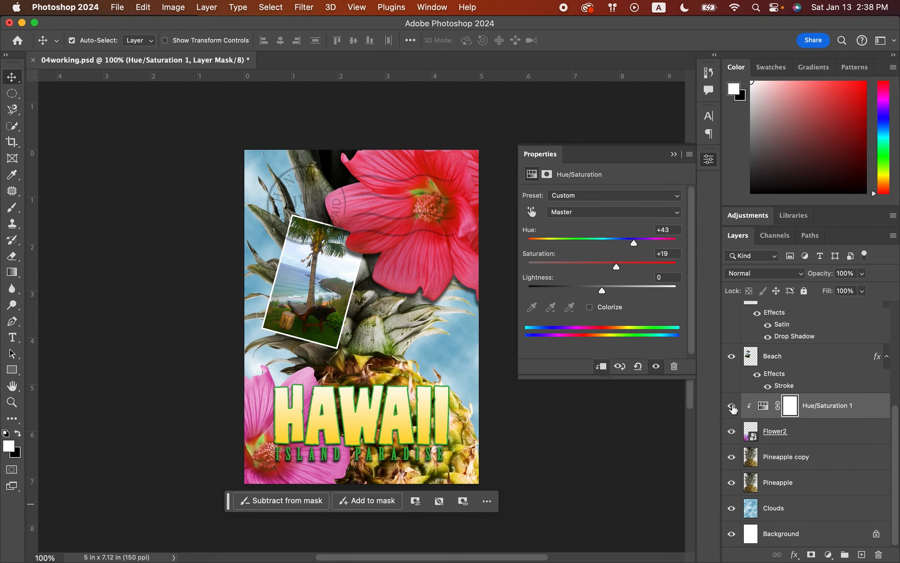
click(731, 407)
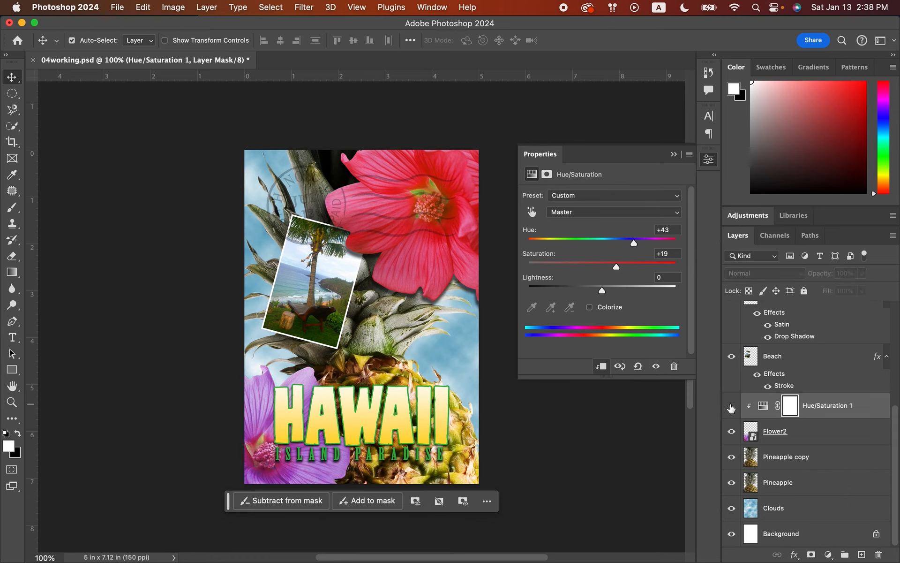
click(732, 407)
click(732, 407)
click(731, 407)
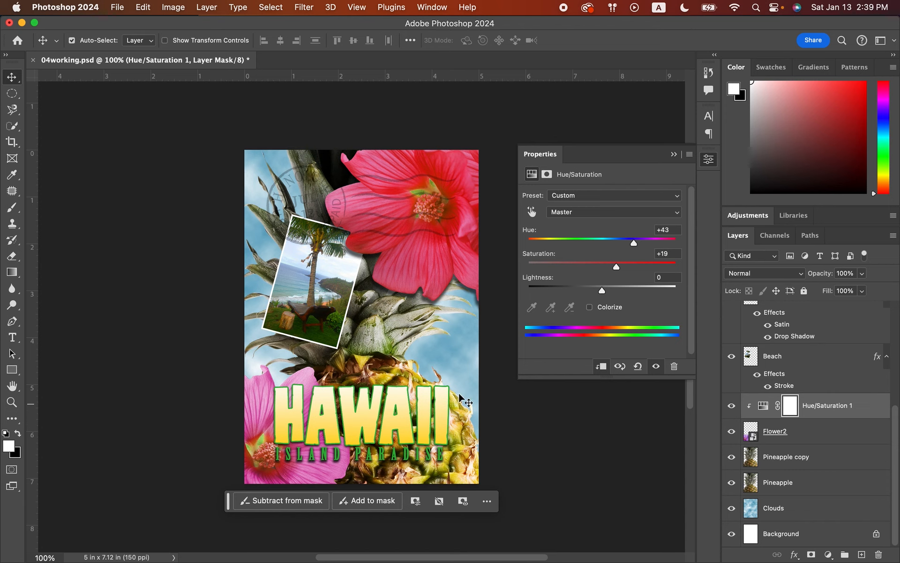
- Nudge the Island Paradise text slightly to the right under HAWAII and set its font size to 27 pt
drag(405, 462, 402, 459)
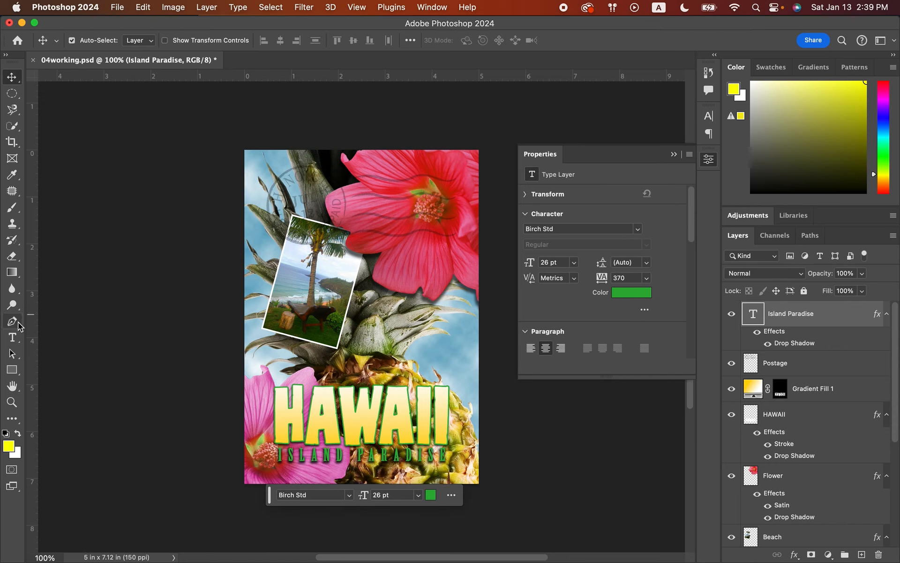
click(11, 336)
triple_click(381, 452)
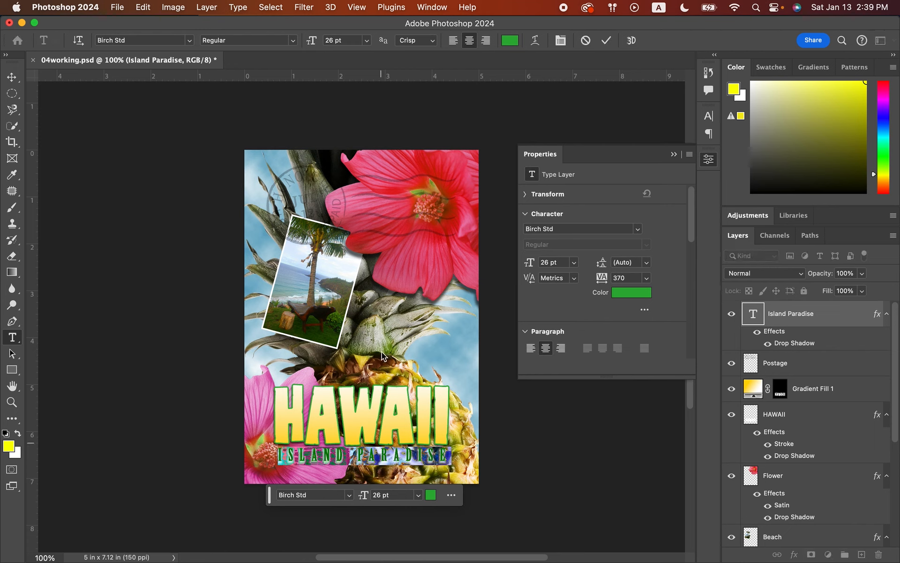
drag(312, 44, 312, 45)
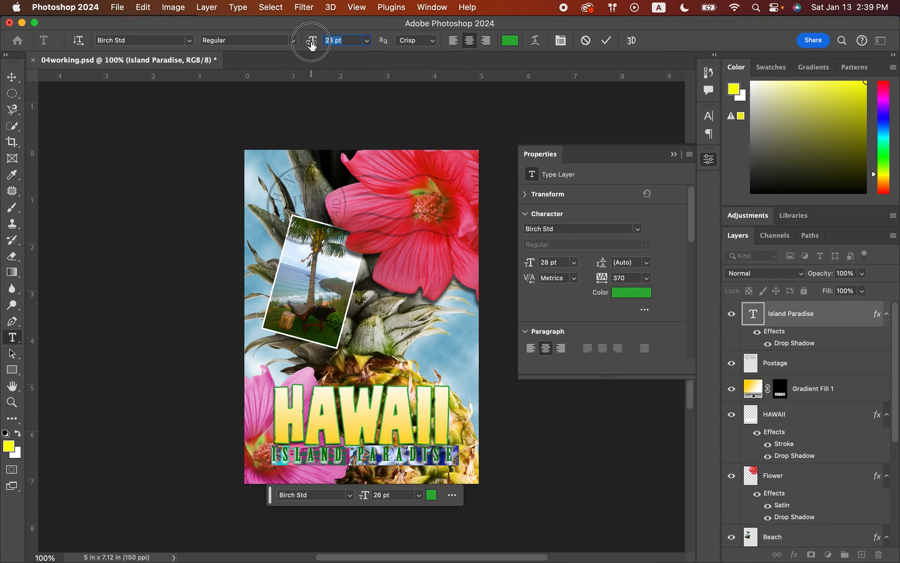
drag(313, 45, 311, 45)
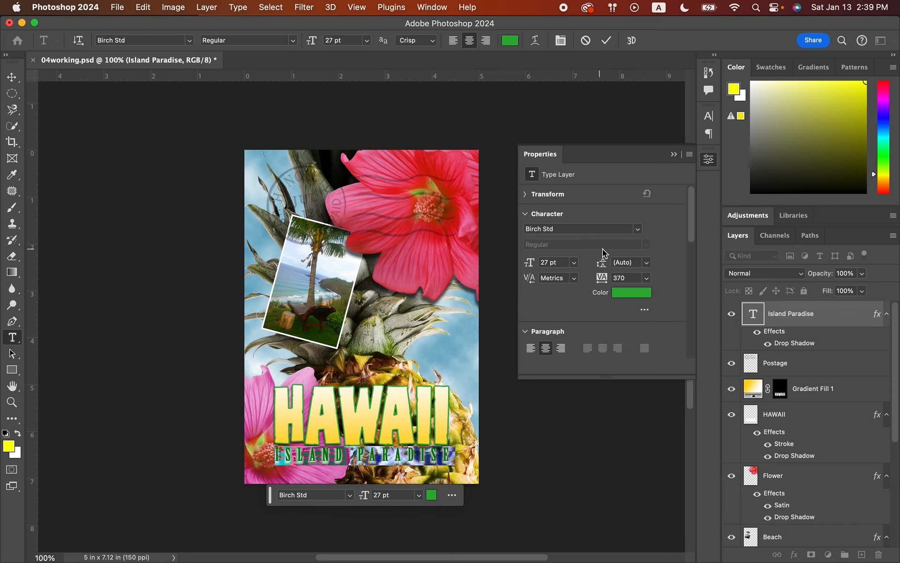
- Set the Island Paradise text's tracking to 360 and commit the text edit
click(604, 282)
drag(606, 285, 604, 284)
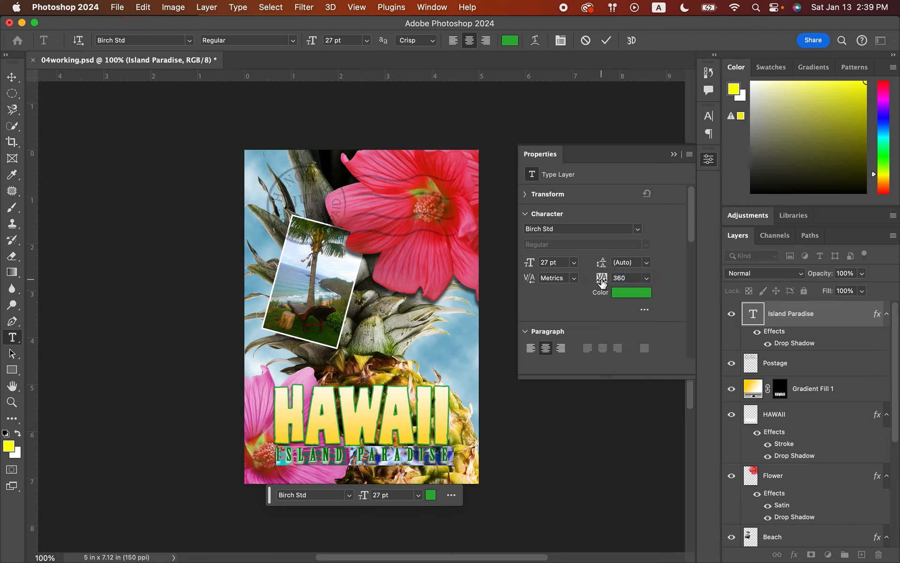
click(607, 42)
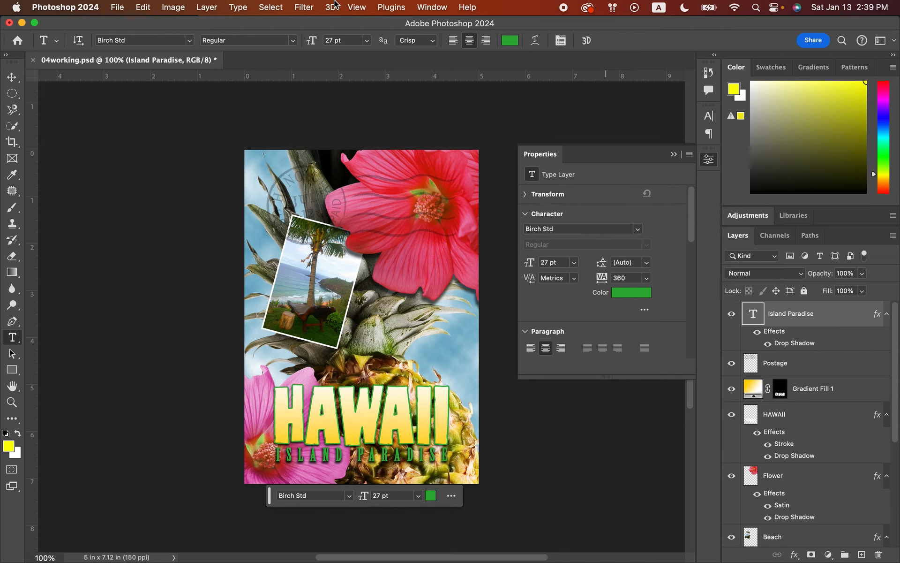
- With layer auto-selection off, move the Postage layer down and right to about X 1.92 in, Y 2.11 in
click(12, 77)
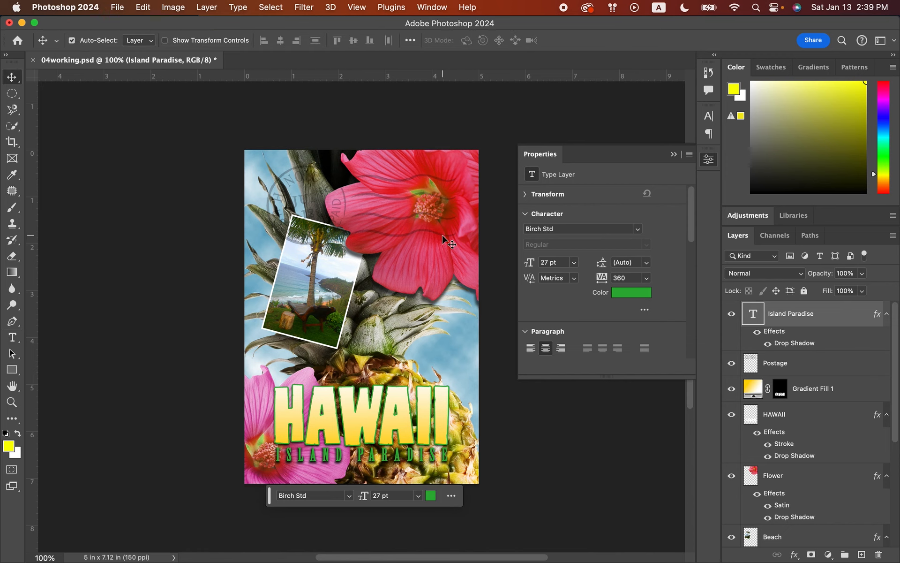
click(798, 370)
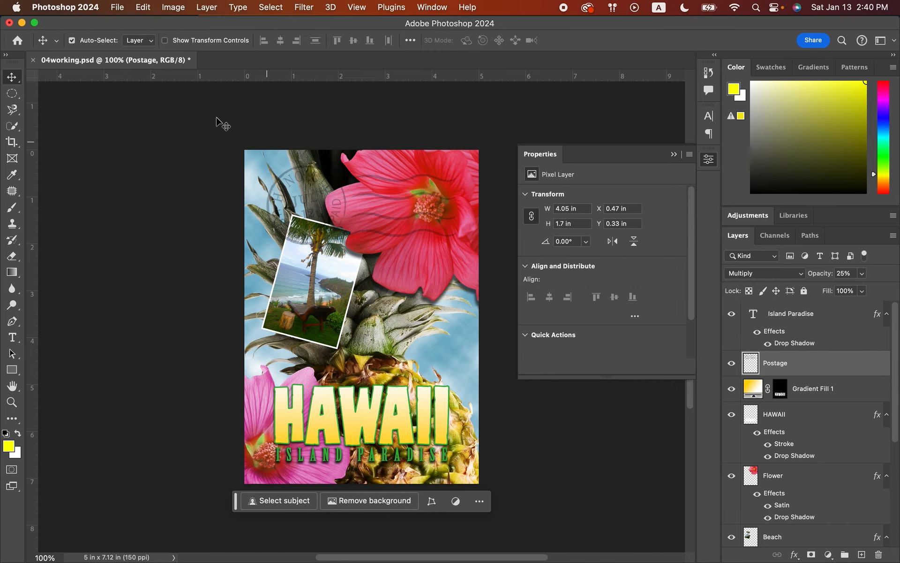
click(72, 40)
drag(323, 208, 374, 288)
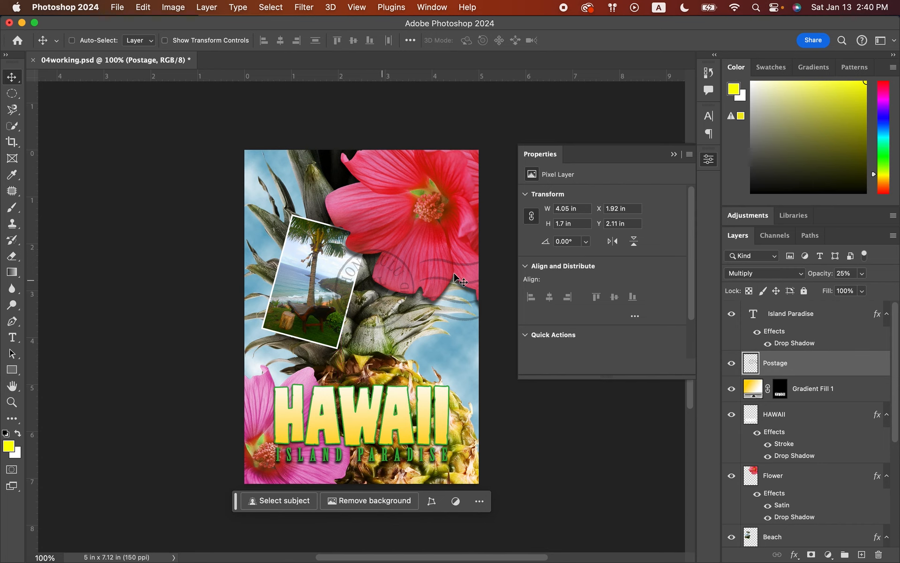
- Add a new empty layer directly above the Island Paradise text layer
scroll(783, 406, down, 8)
scroll(784, 406, up, 8)
click(812, 318)
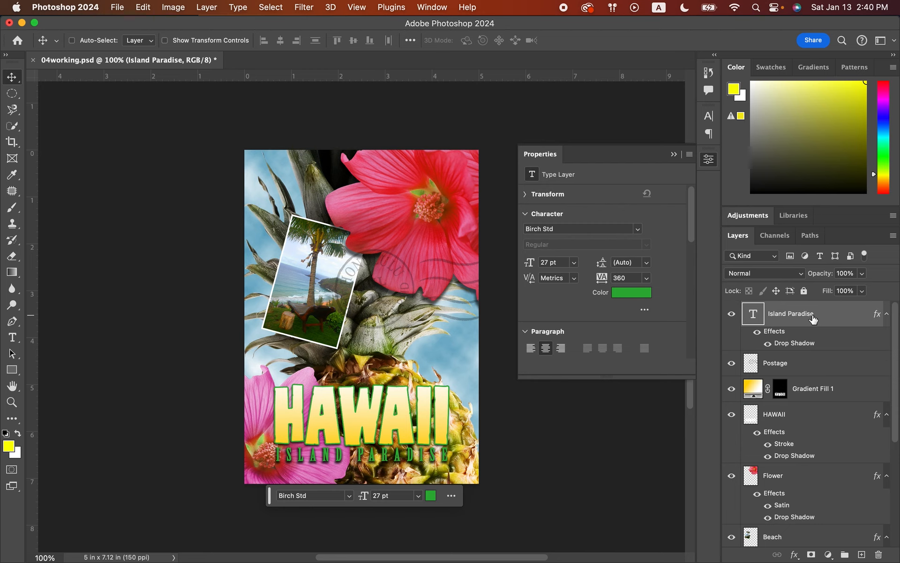
scroll(806, 318, down, 5)
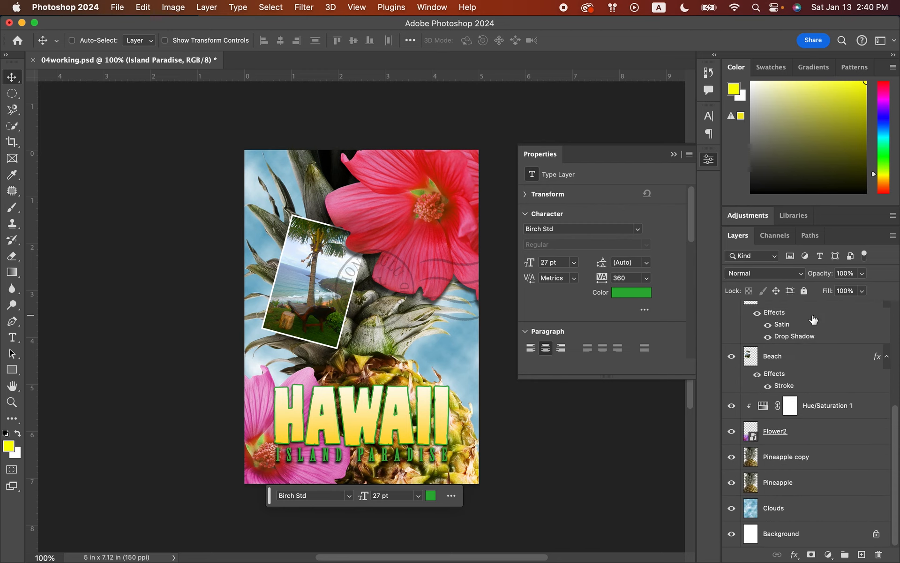
scroll(811, 316, up, 5)
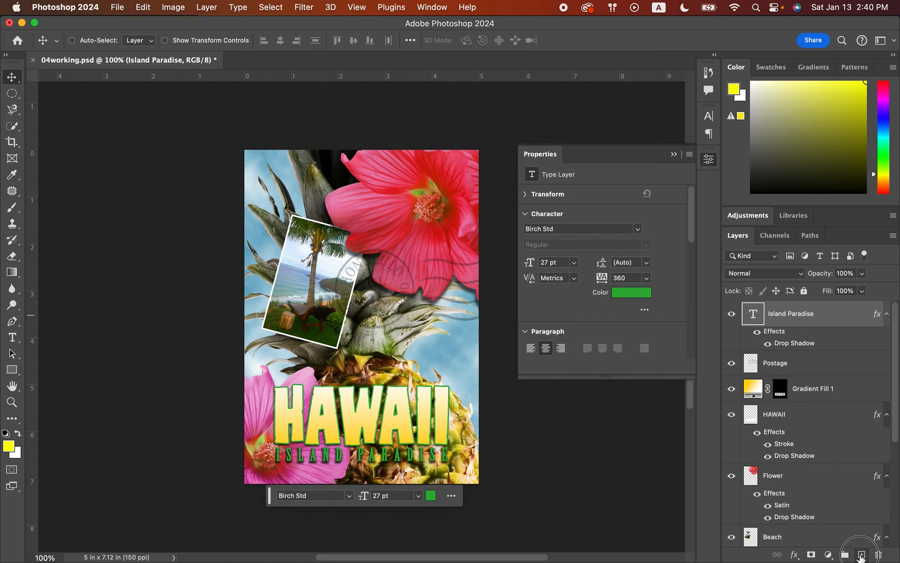
click(861, 554)
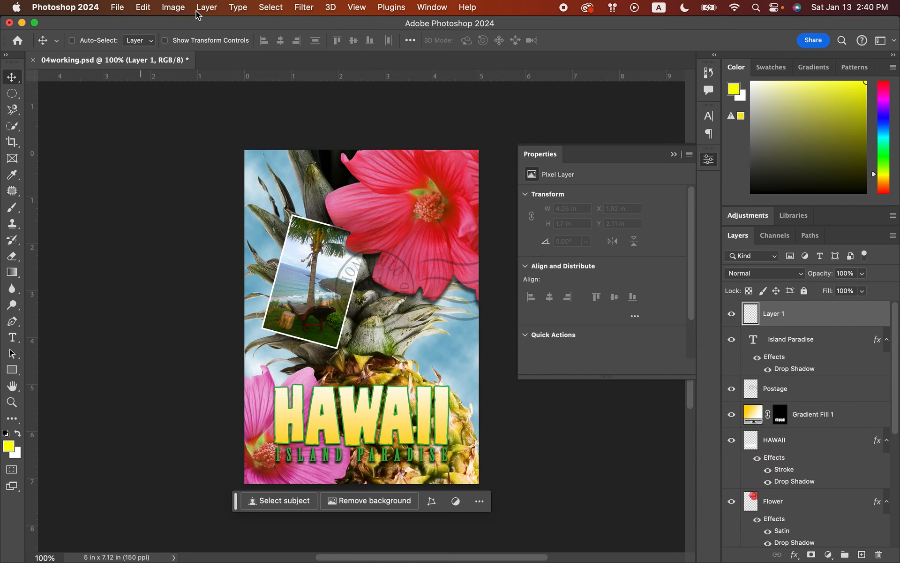
- Select the entire canvas and convert the selection into a 10-pixel-wide border selection
click(259, 8)
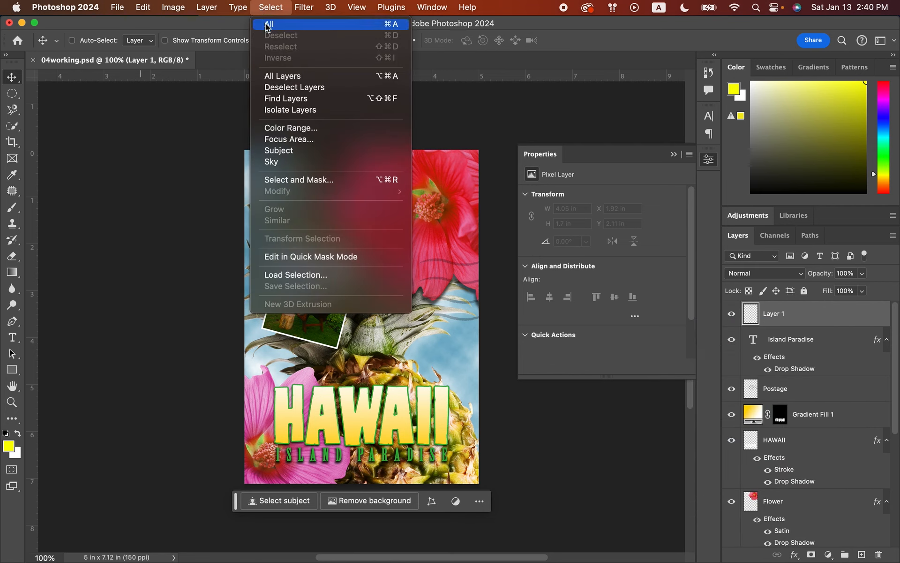
click(266, 25)
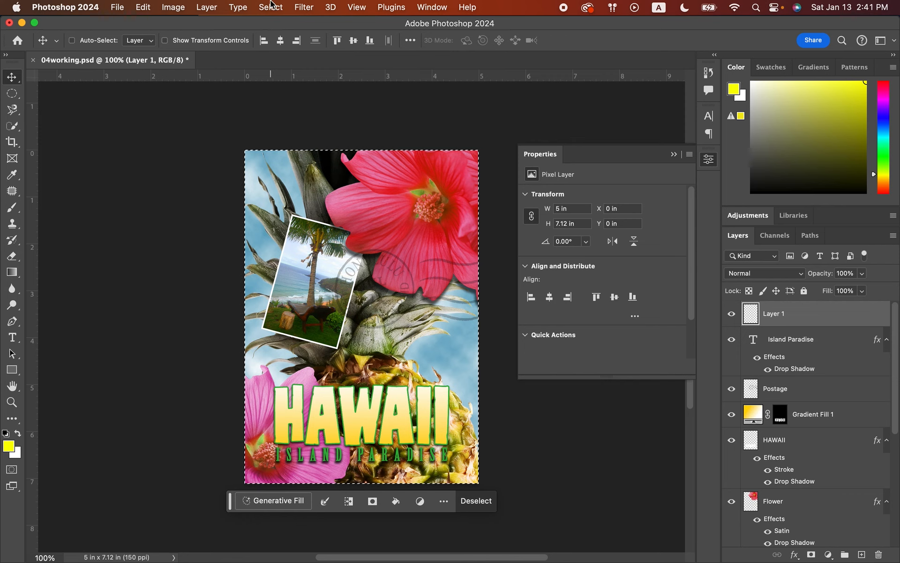
click(271, 5)
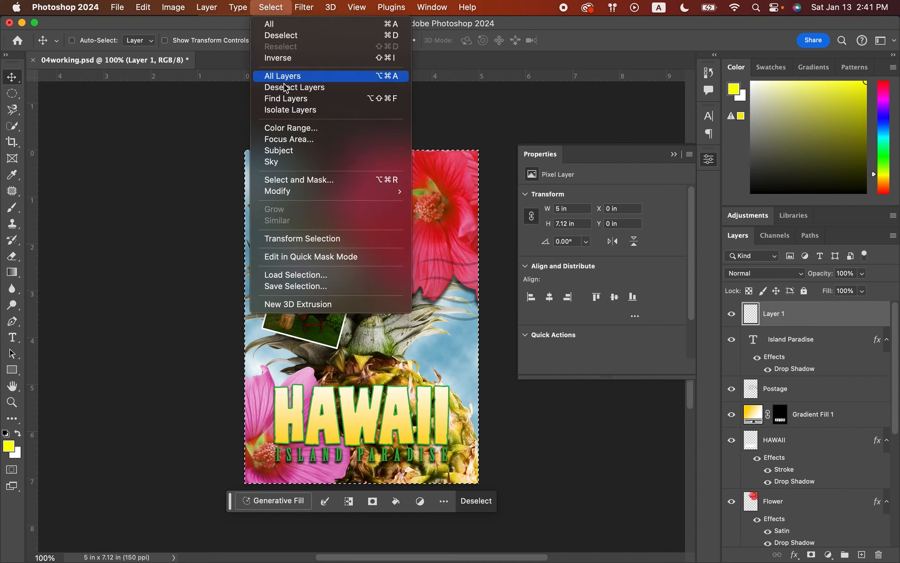
mouse_move(328, 191)
click(432, 193)
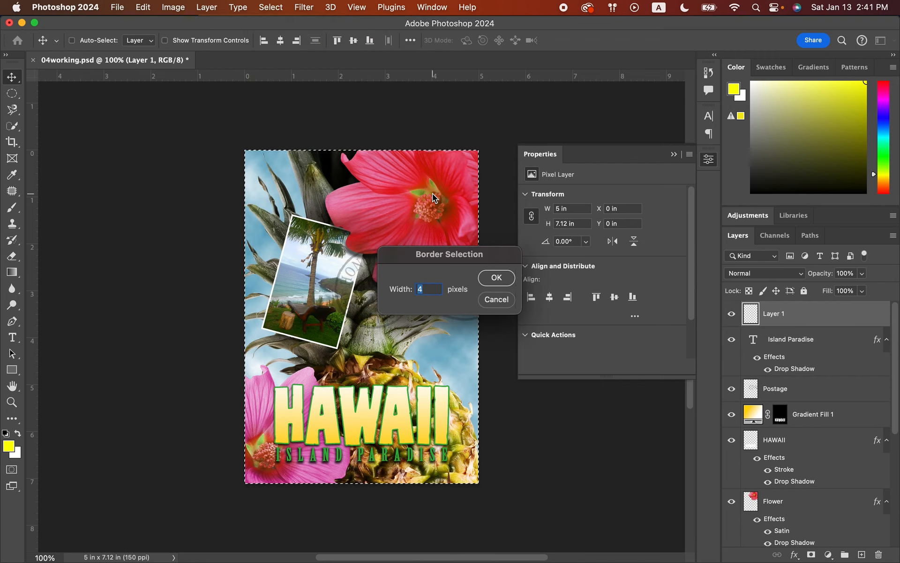
text(10)
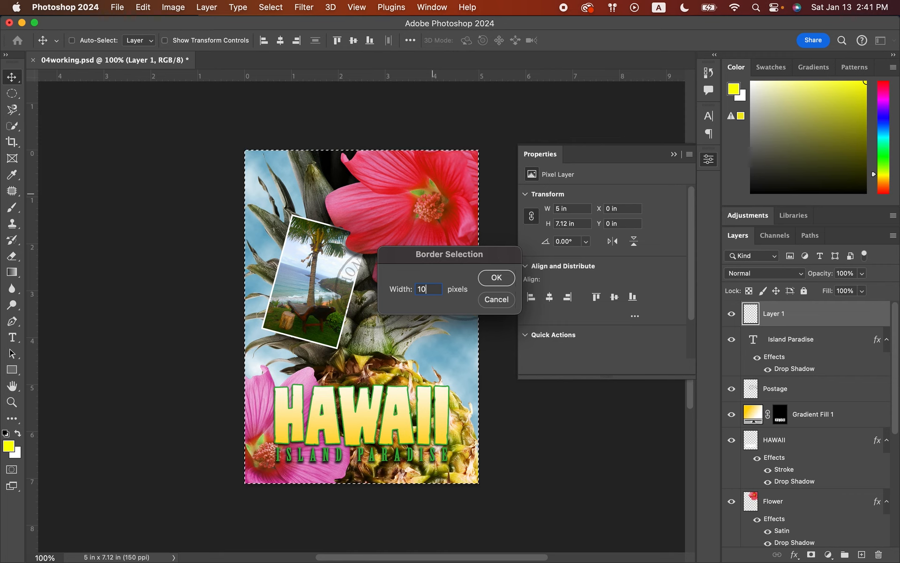
click(498, 280)
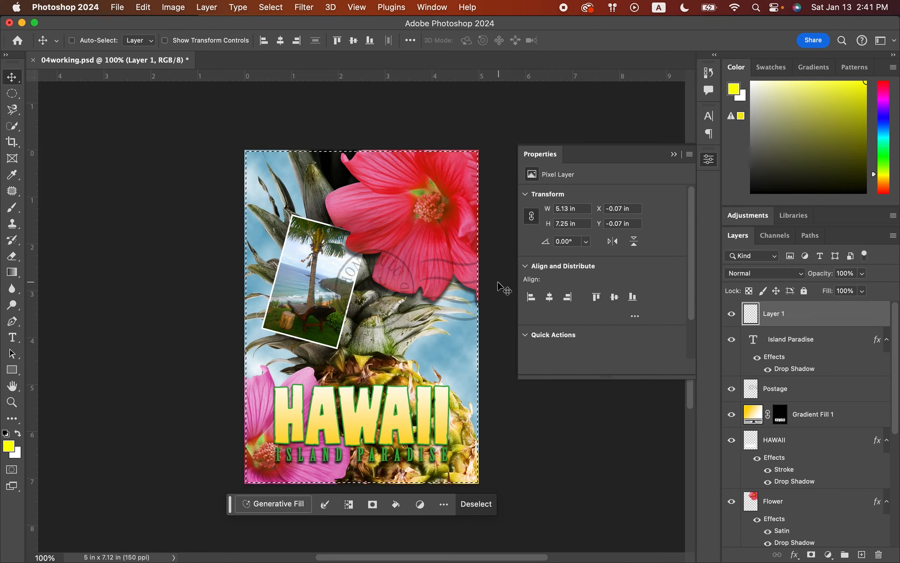
- Swap the colors so white is the foreground, fill the border selection with the foreground color at 100% opacity, and deselect
click(18, 436)
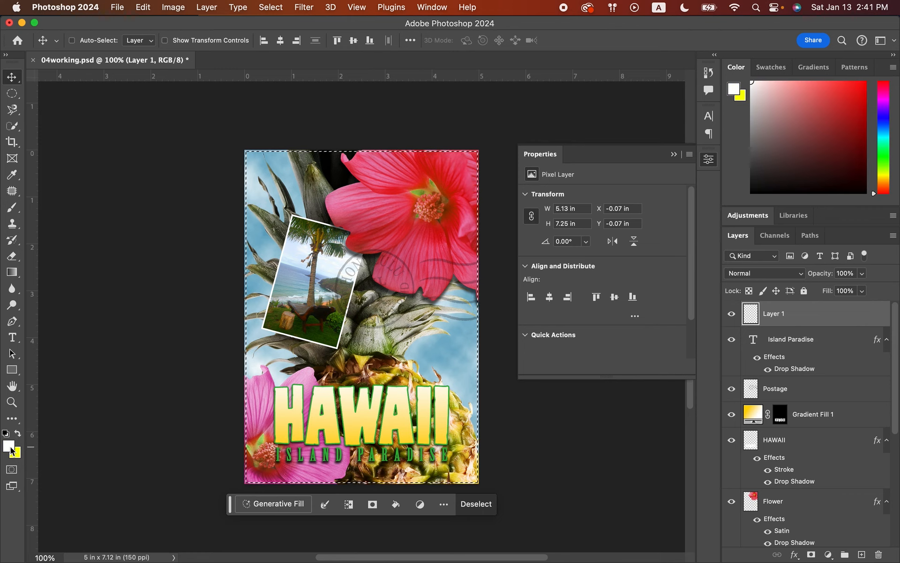
key(x)
key(x)
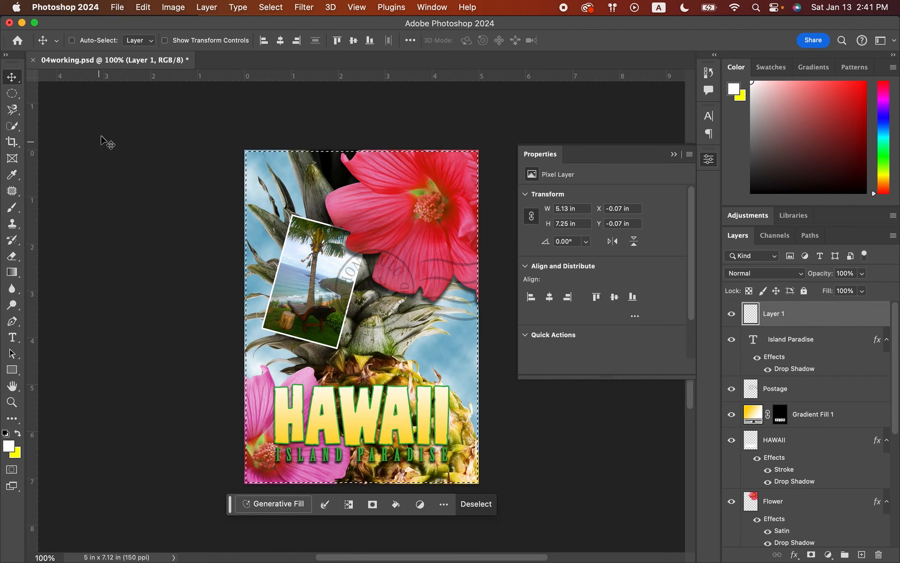
click(148, 9)
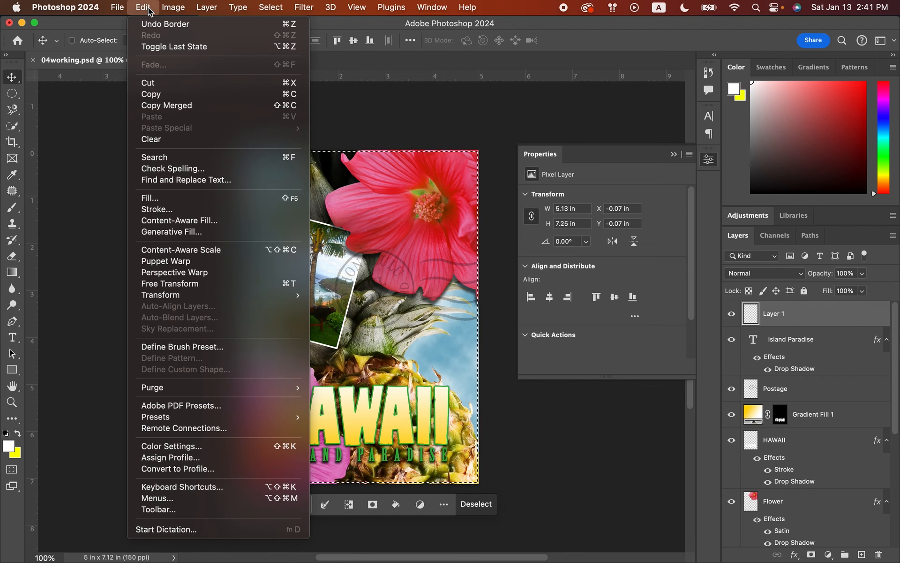
click(170, 198)
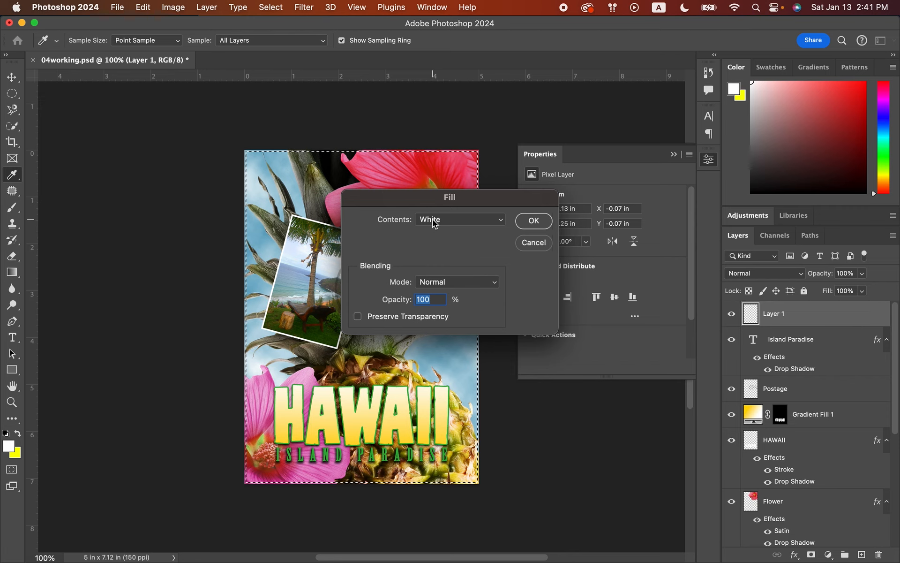
click(456, 226)
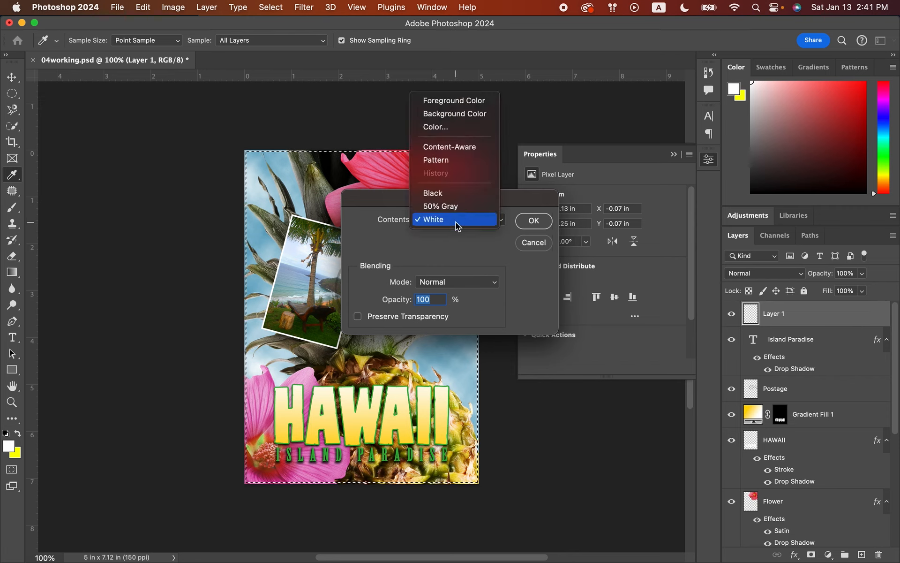
click(461, 107)
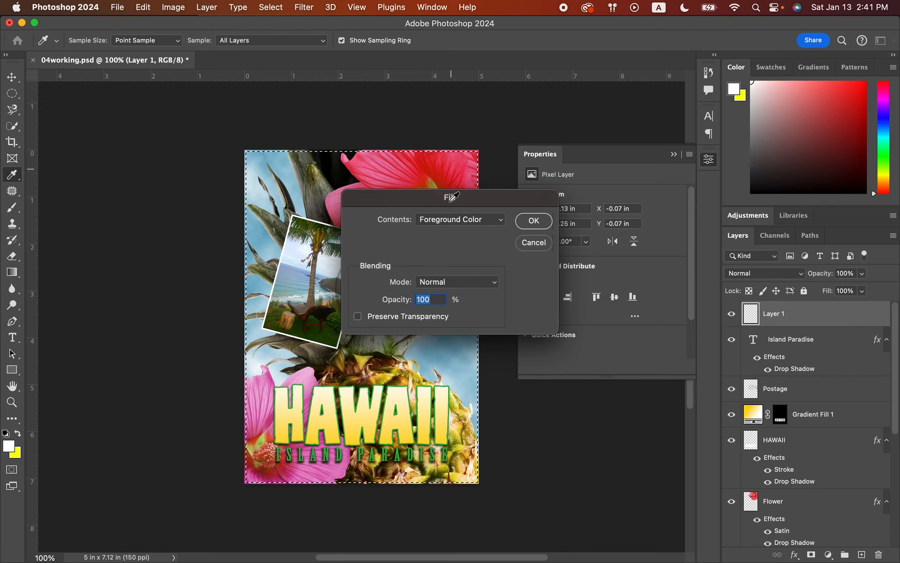
click(534, 221)
key(v)
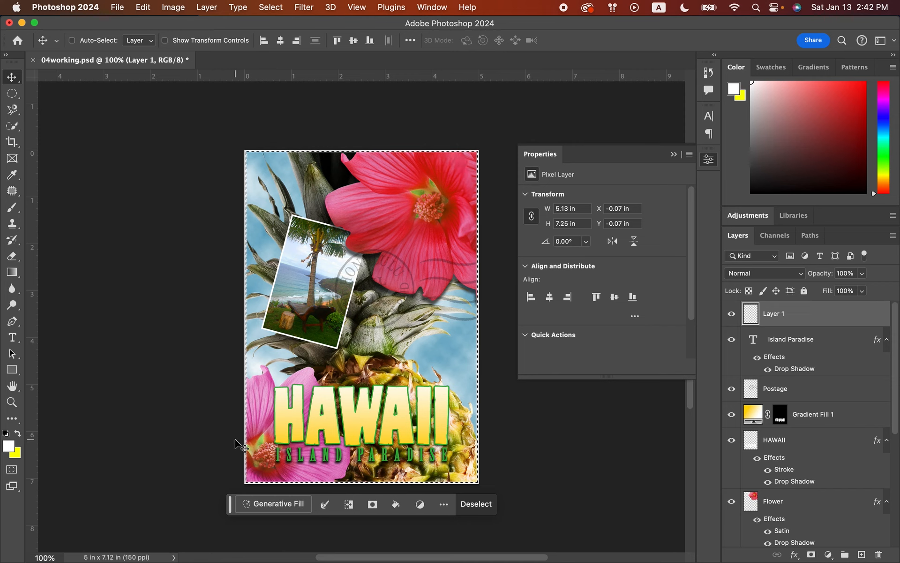
key(super+d)
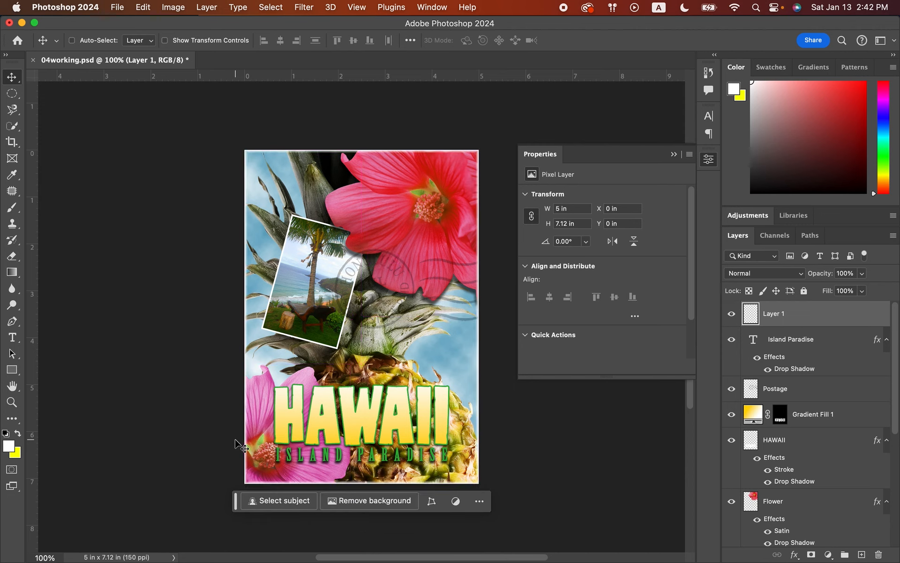
- Rename the white-edged layer as Border and collapse the open layer properties
double_click(771, 312)
text(Bordee)
key(BackSpace)
text(r)
key(Return)
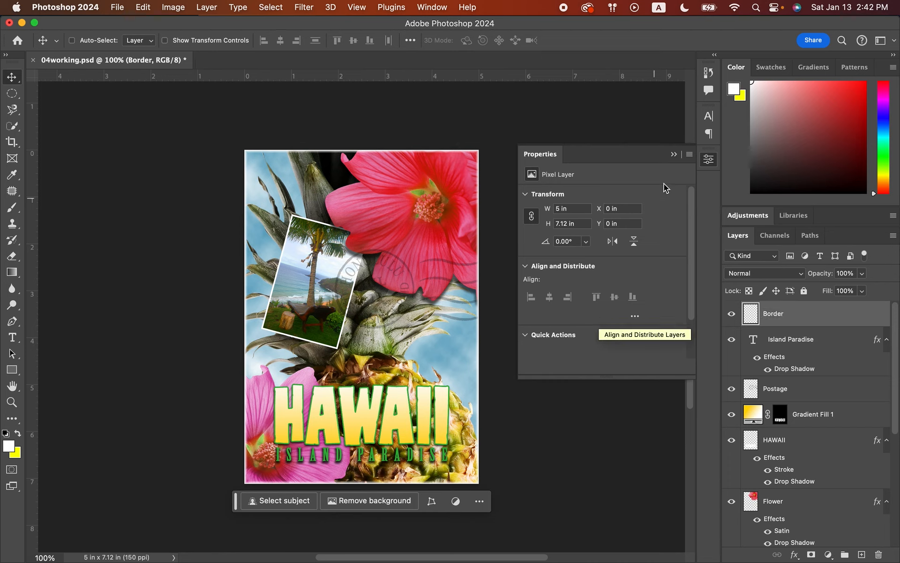
click(674, 154)
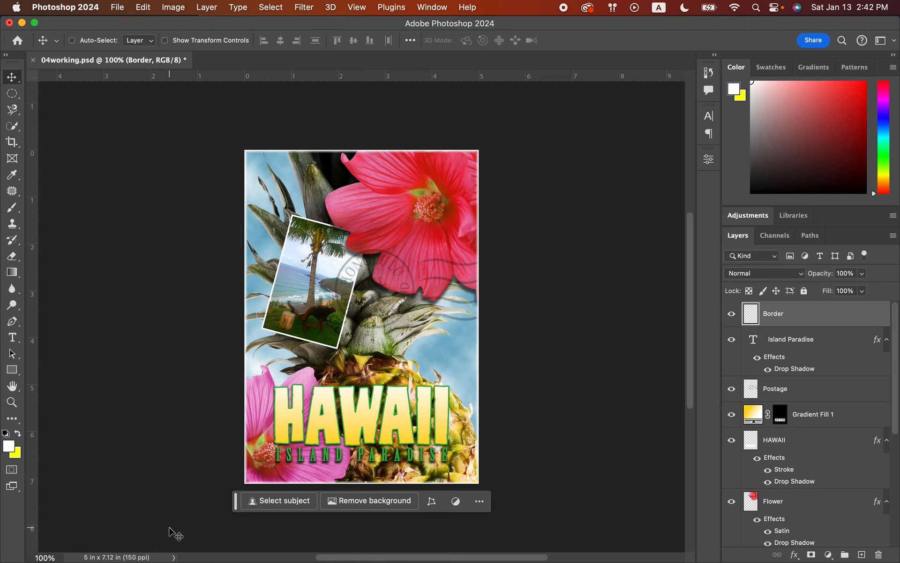
- Examine the finished layer stack and the document's size and zoom information
scroll(784, 398, down, 5)
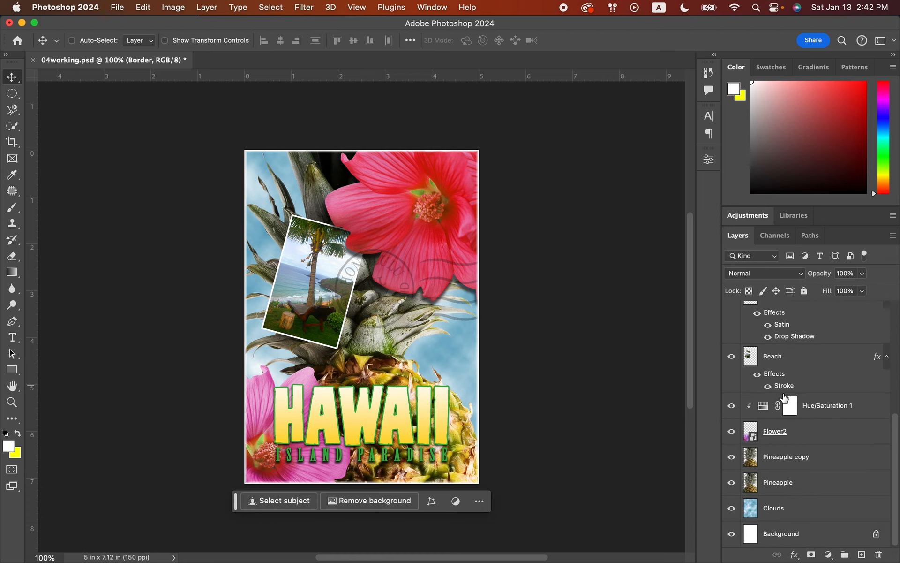
scroll(784, 397, up, 5)
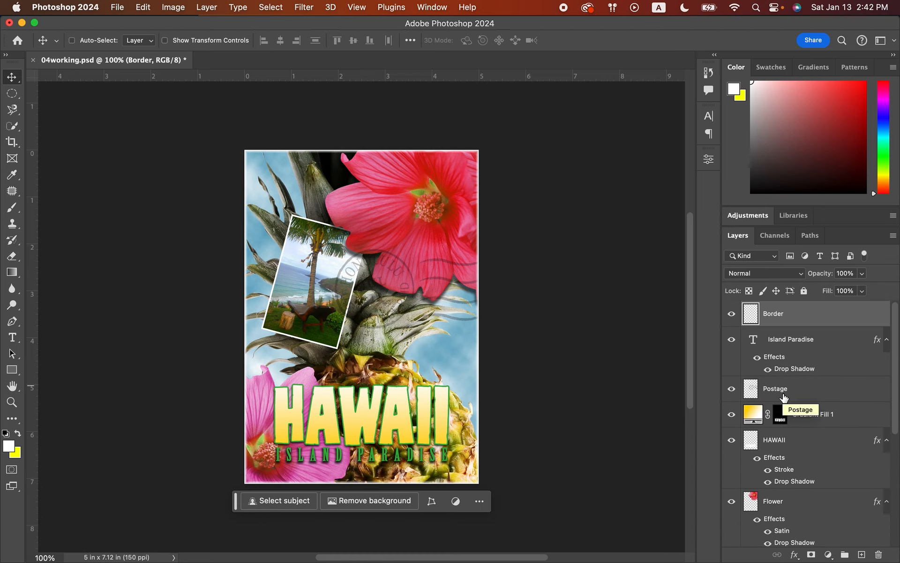
scroll(784, 398, down, 5)
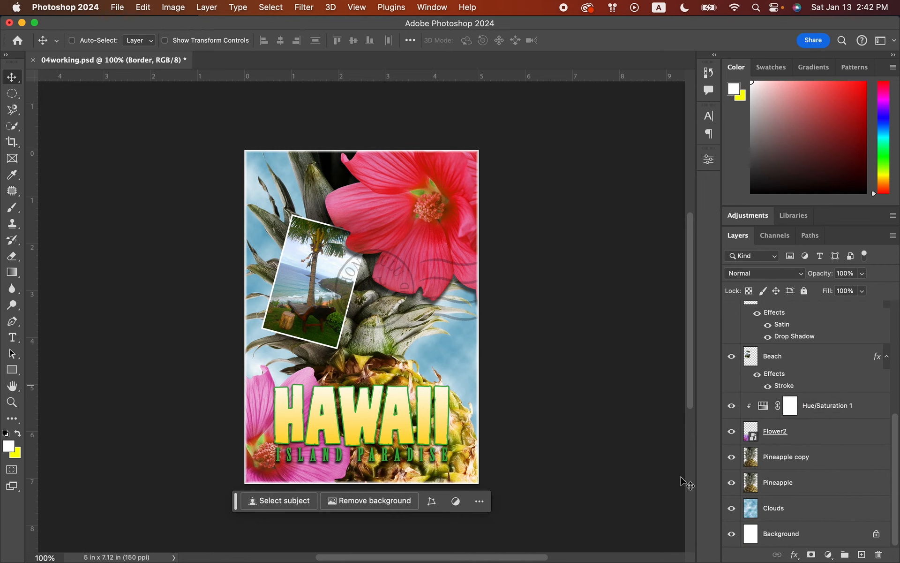
click(159, 558)
click(161, 558)
click(138, 558)
click(137, 558)
click(53, 558)
right_click(55, 559)
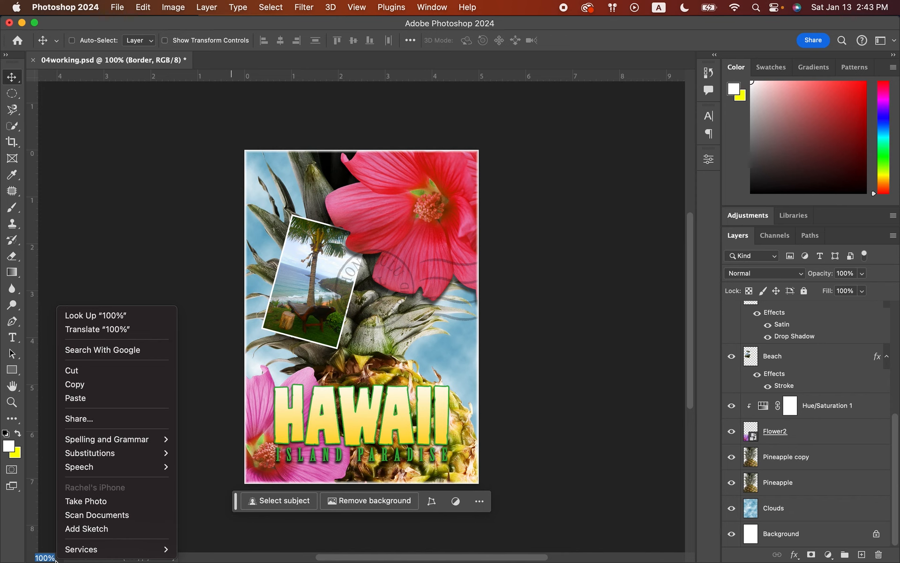
mouse_move(74, 555)
click(51, 509)
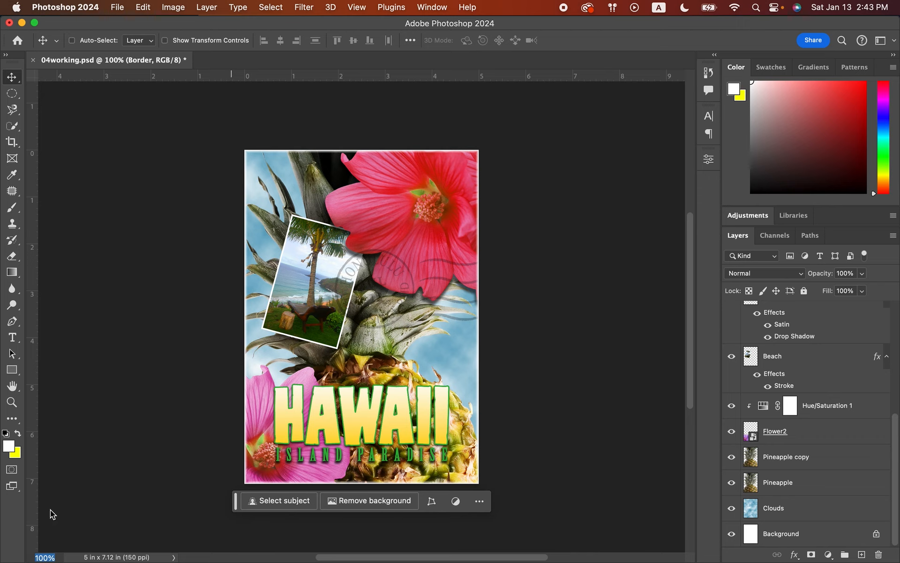
- Save 04working.psd, duplicate the image as 04flat.psd with its layers unmerged, and check the copy's layer stack
key(super+s)
click(177, 8)
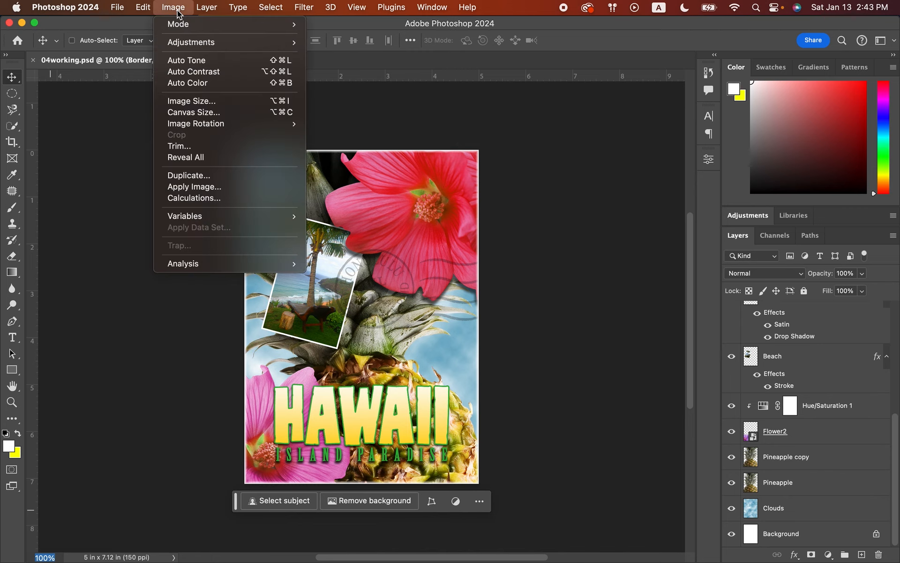
click(202, 177)
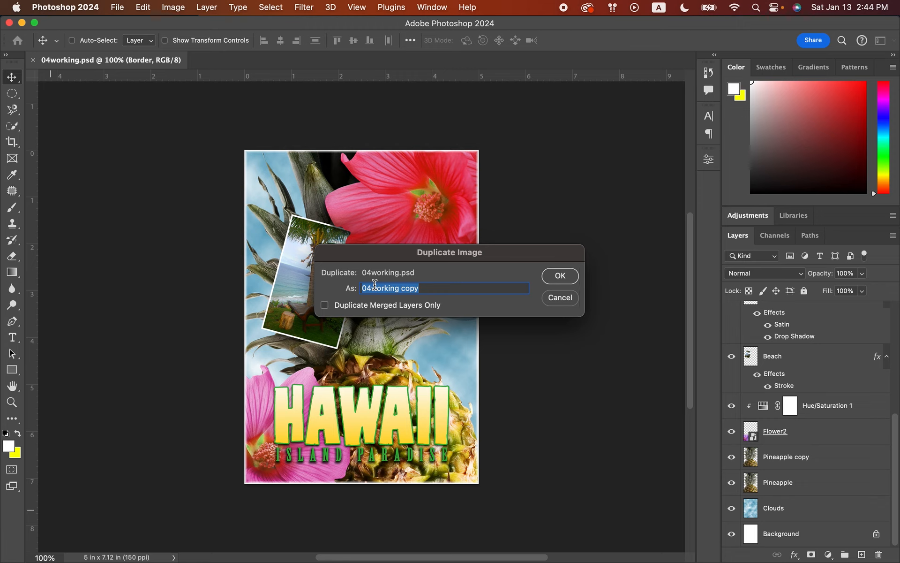
text(04flat.psd)
click(568, 275)
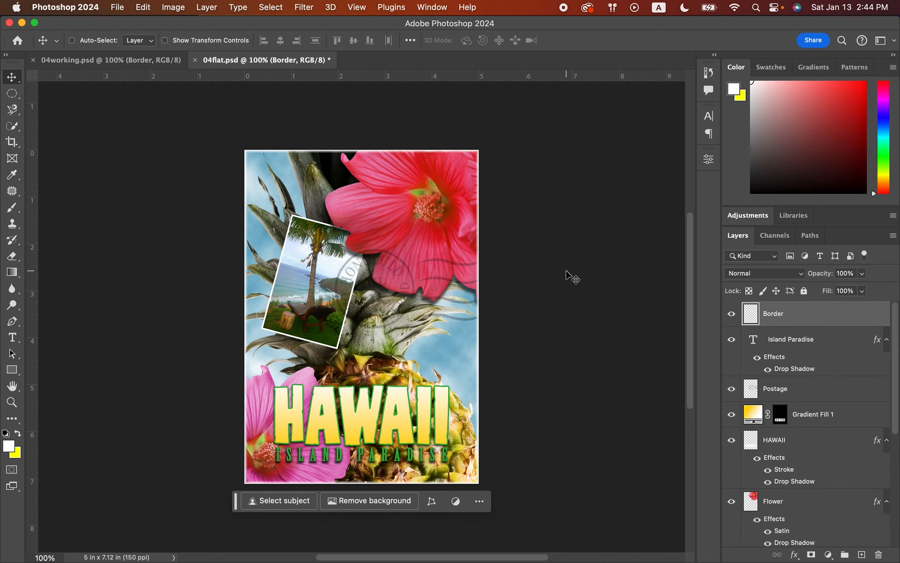
scroll(800, 386, down, 5)
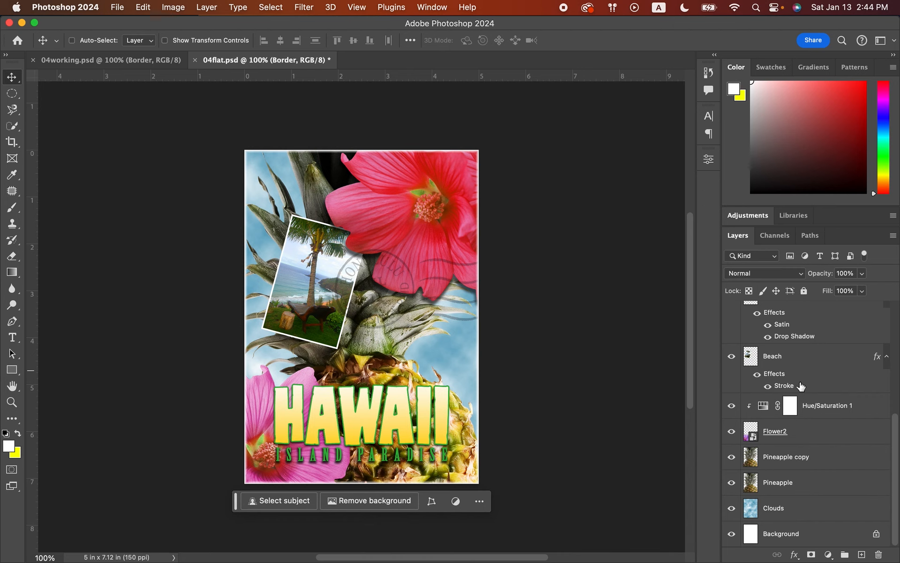
scroll(801, 386, up, 5)
mouse_move(801, 386)
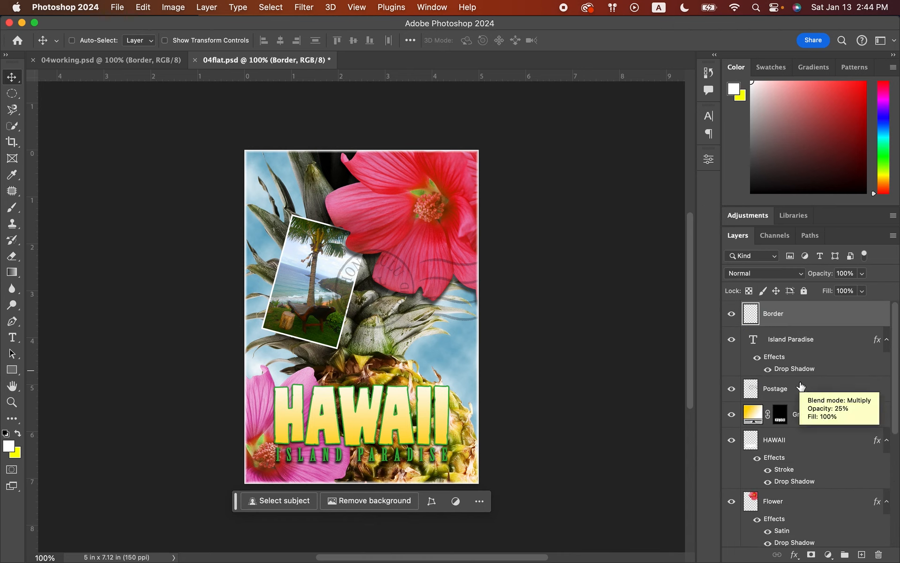
- Flatten all layers of 04flat.psd into a single background layer
click(893, 236)
click(895, 242)
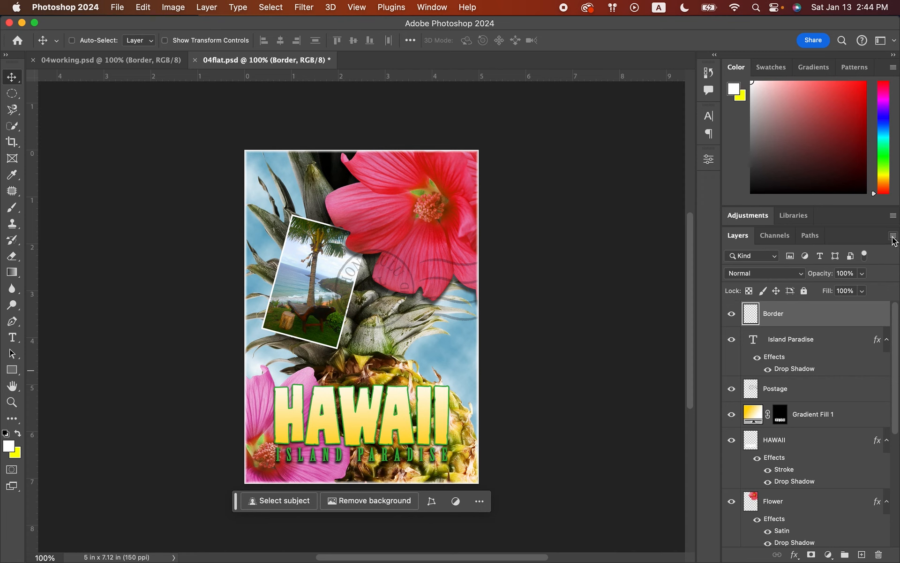
click(894, 236)
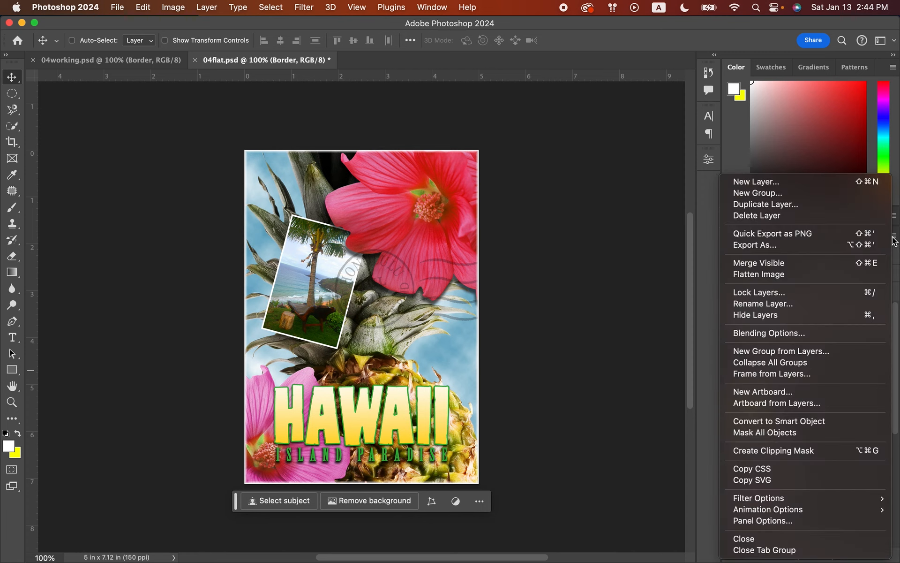
click(777, 273)
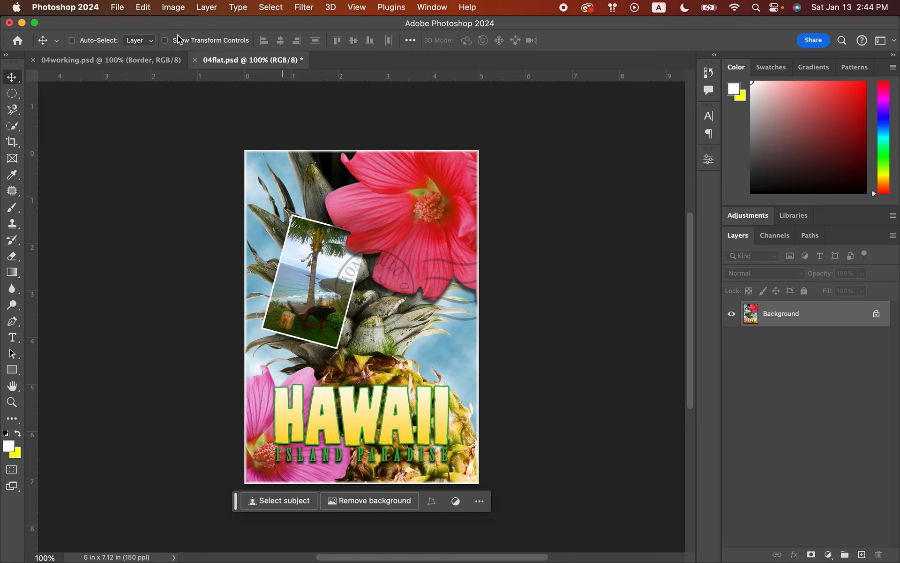
- Export the flattened image as a JPG at quality 7, saving it to the Desktop as 04flat.jpg
click(117, 7)
mouse_move(221, 211)
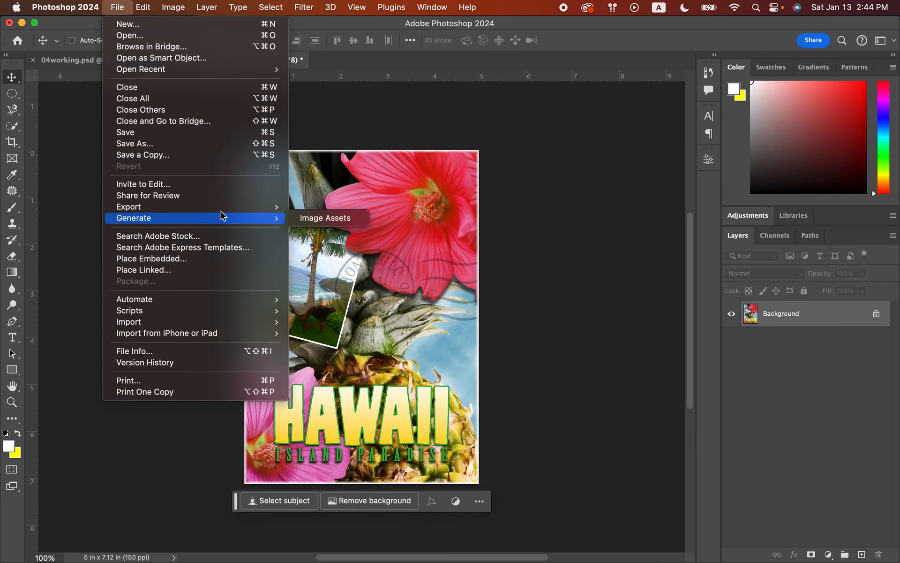
click(317, 217)
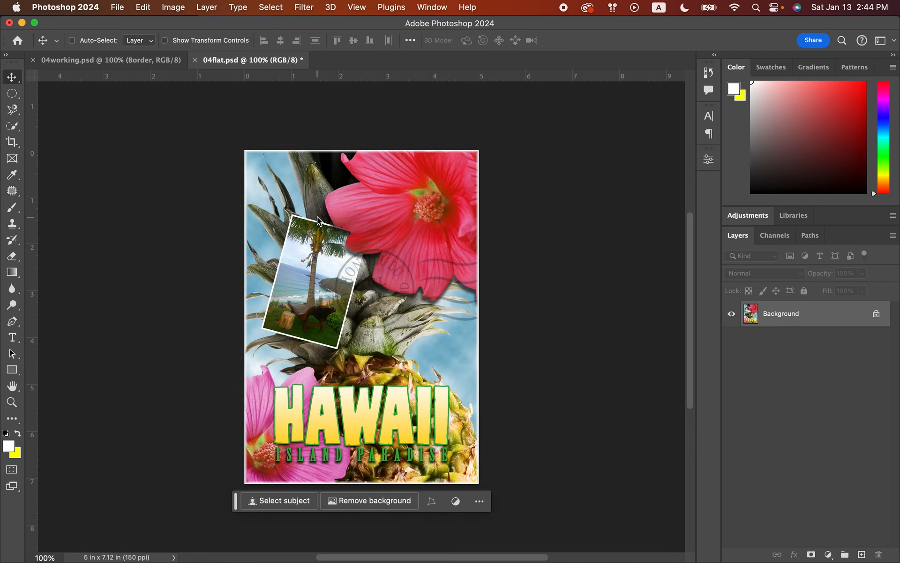
drag(749, 143, 778, 157)
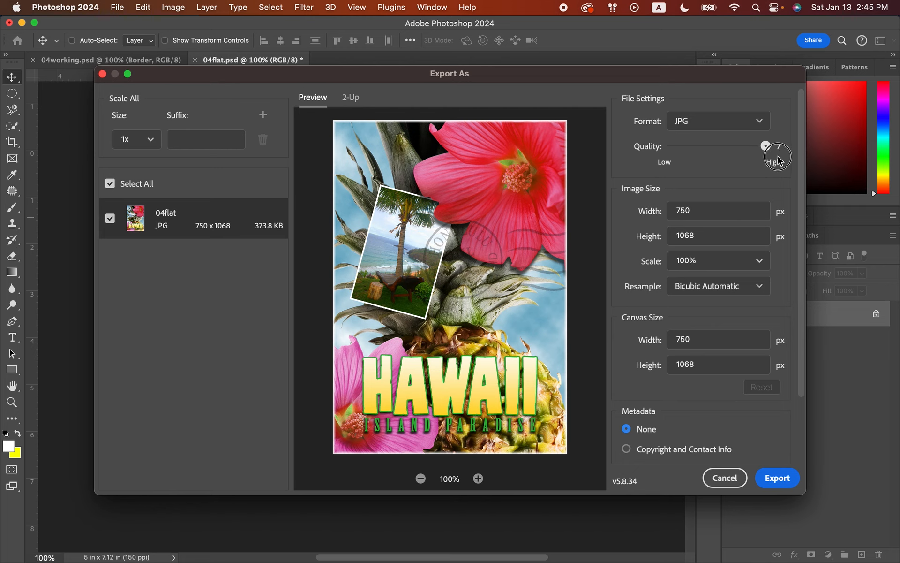
click(778, 479)
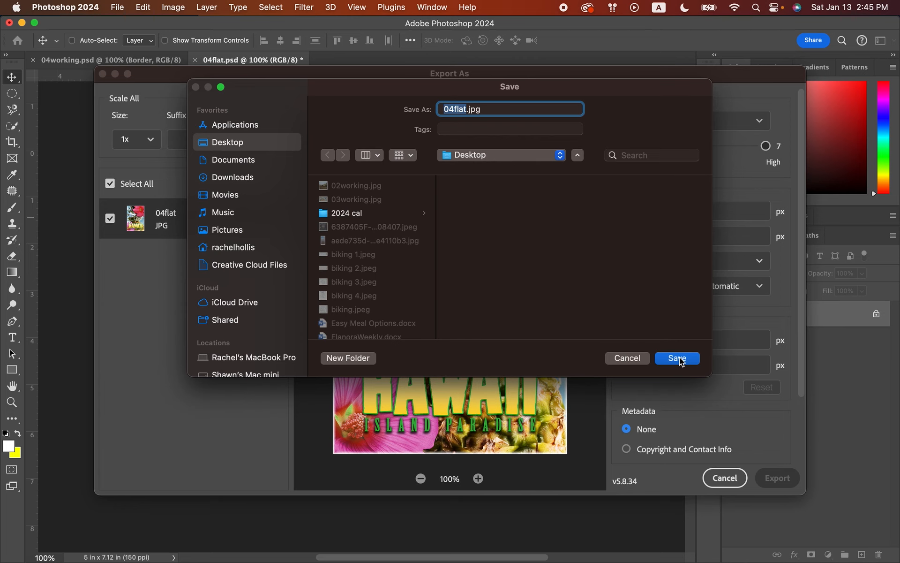
click(679, 359)
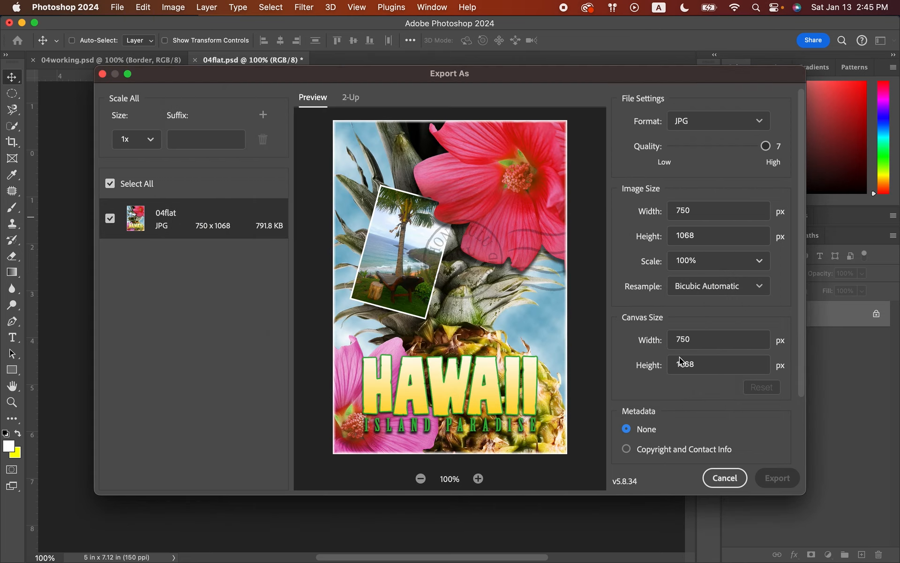